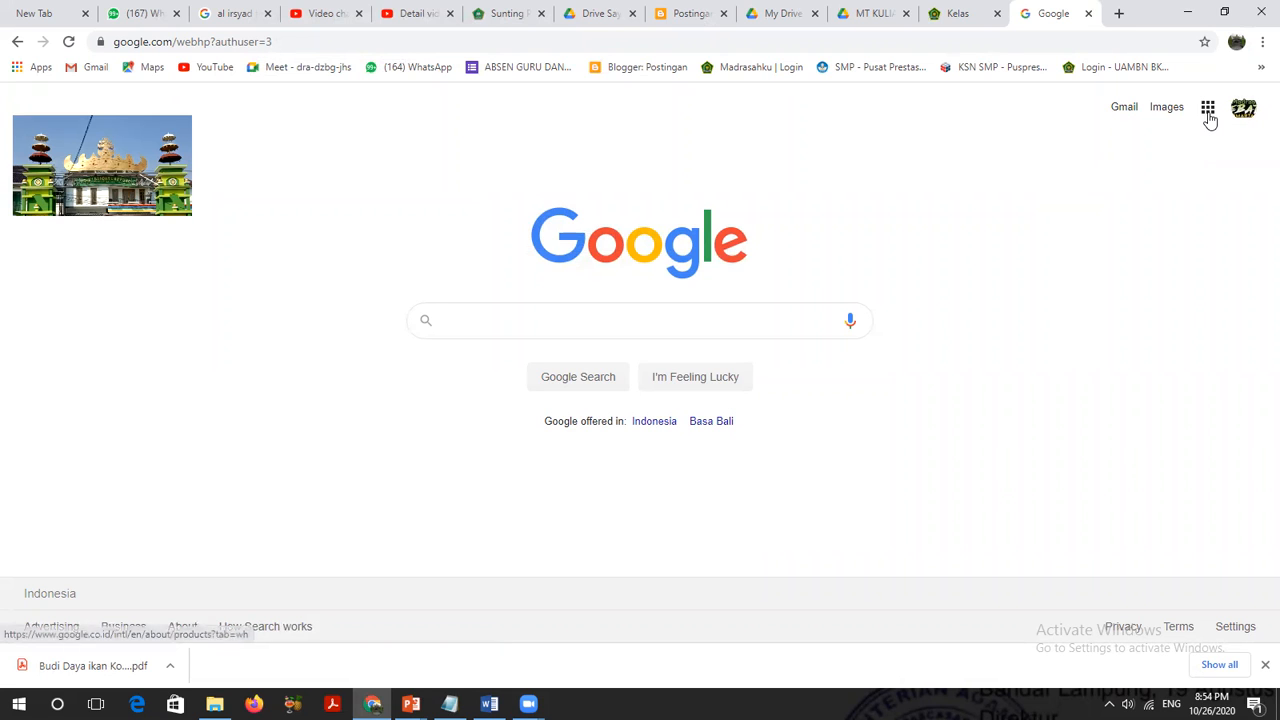
- Open the full overview of Google products from the Google apps list
{"action": "left_click", "coordinate": [1208, 110]}
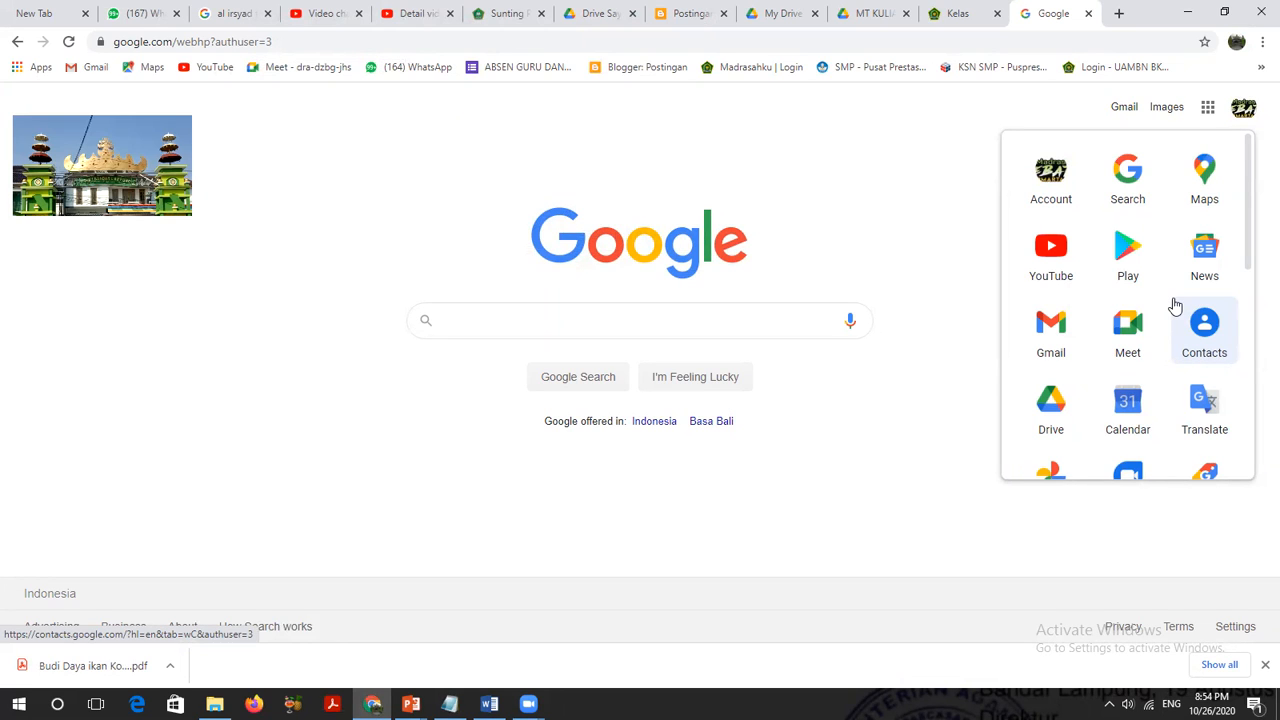
{"action": "scroll", "coordinate": [1175, 303], "scroll_direction": "down", "scroll_amount": 5}
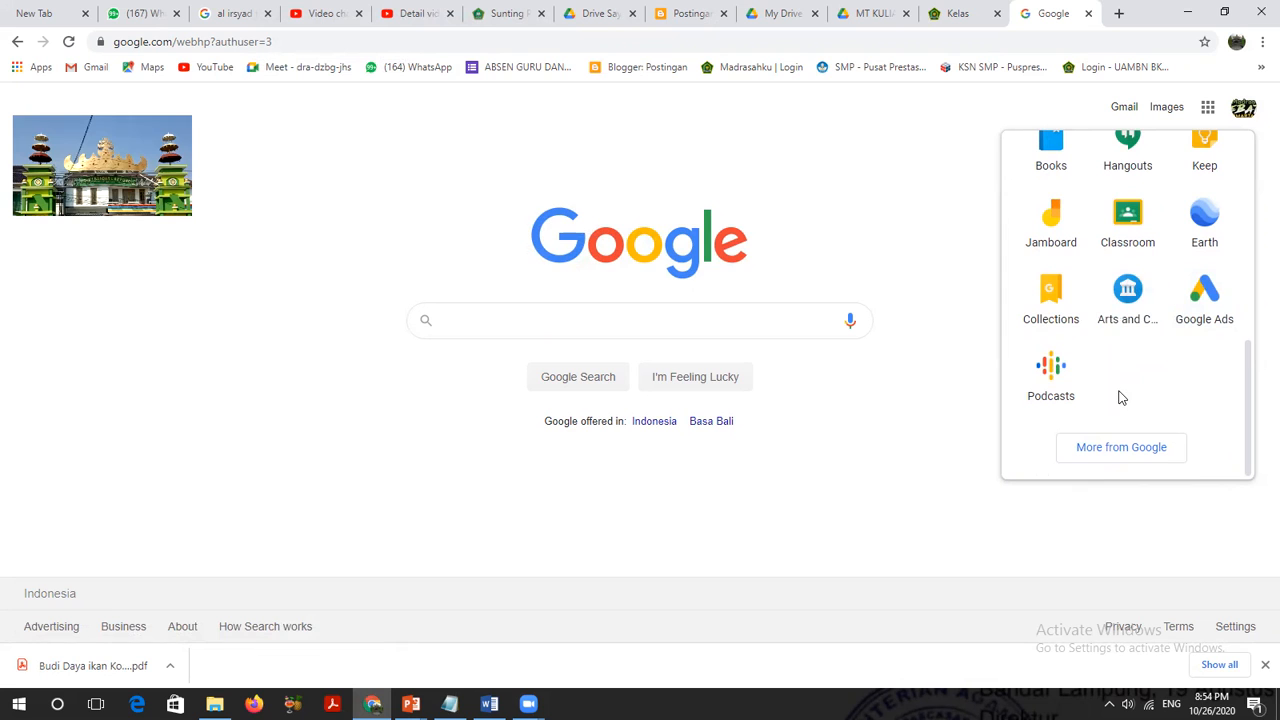
{"action": "scroll", "coordinate": [1125, 378], "scroll_direction": "up", "scroll_amount": 5}
{"action": "scroll", "coordinate": [1115, 290], "scroll_direction": "down", "scroll_amount": 5}
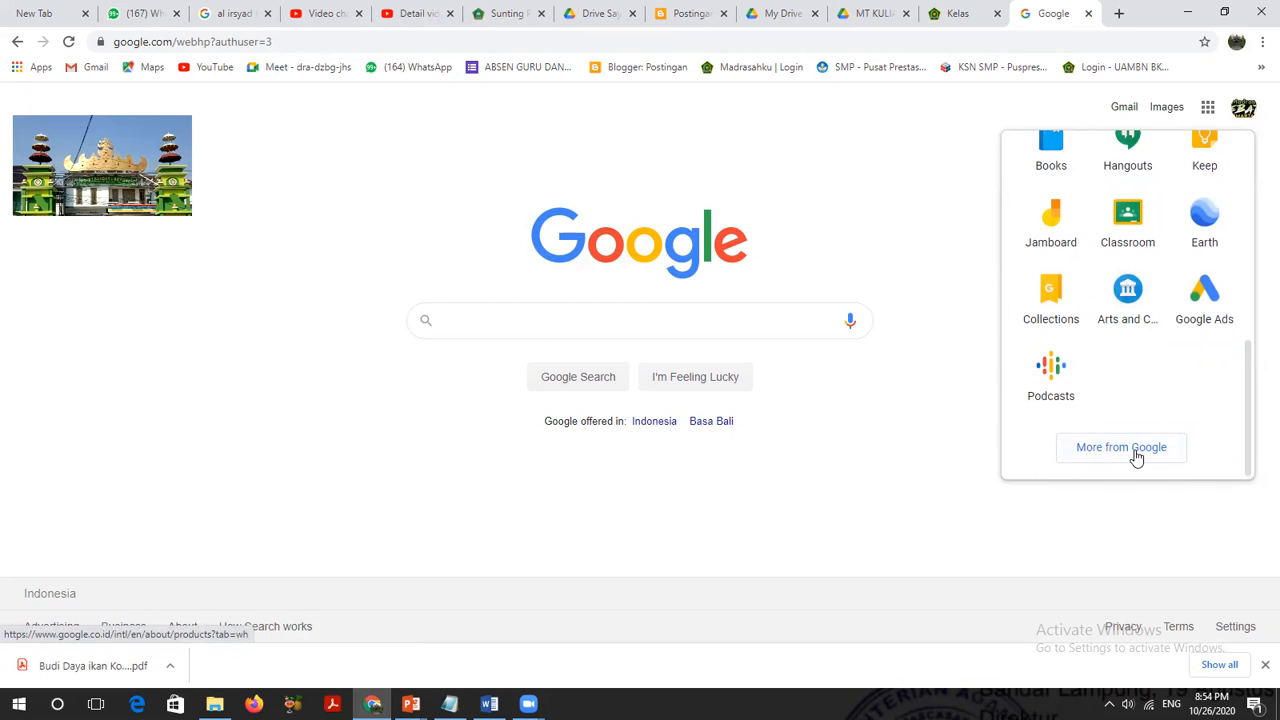
{"action": "left_click", "coordinate": [1136, 452]}
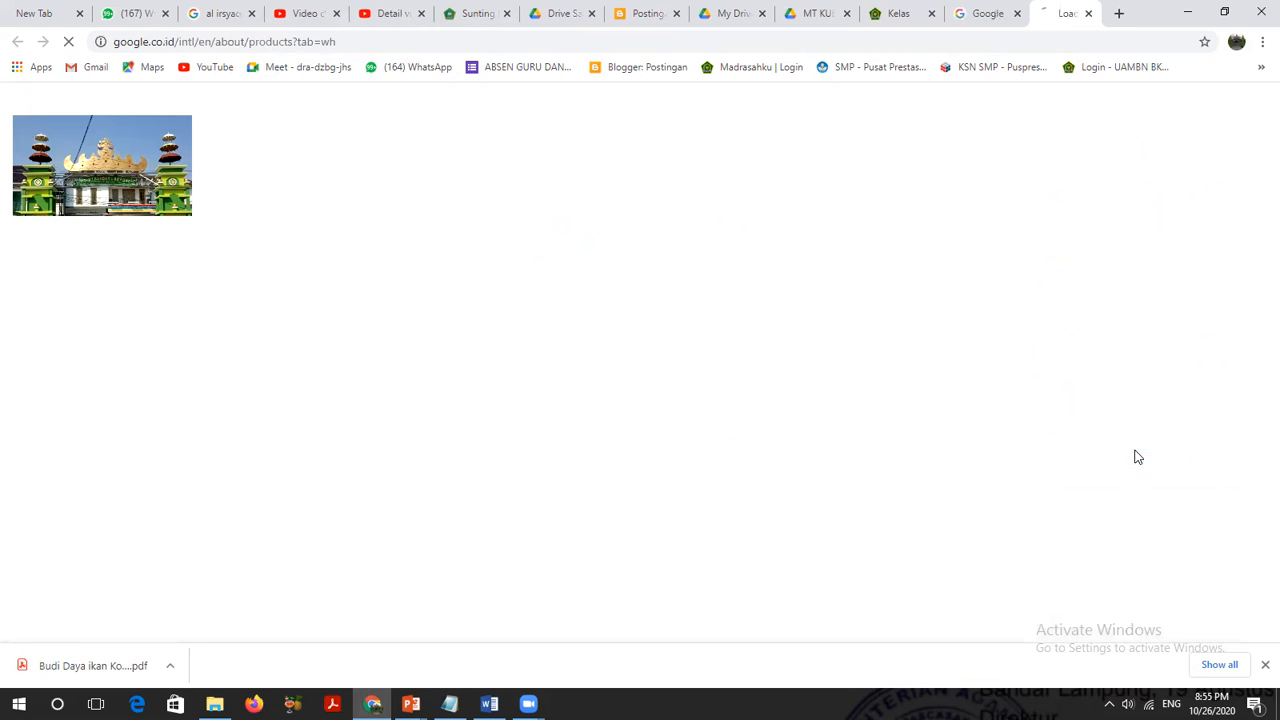
- Find Forms among all the listed Google products and open its introduction page
{"action": "scroll", "coordinate": [645, 420], "scroll_direction": "down", "scroll_amount": 4}
{"action": "scroll", "coordinate": [645, 420], "scroll_direction": "down", "scroll_amount": 20}
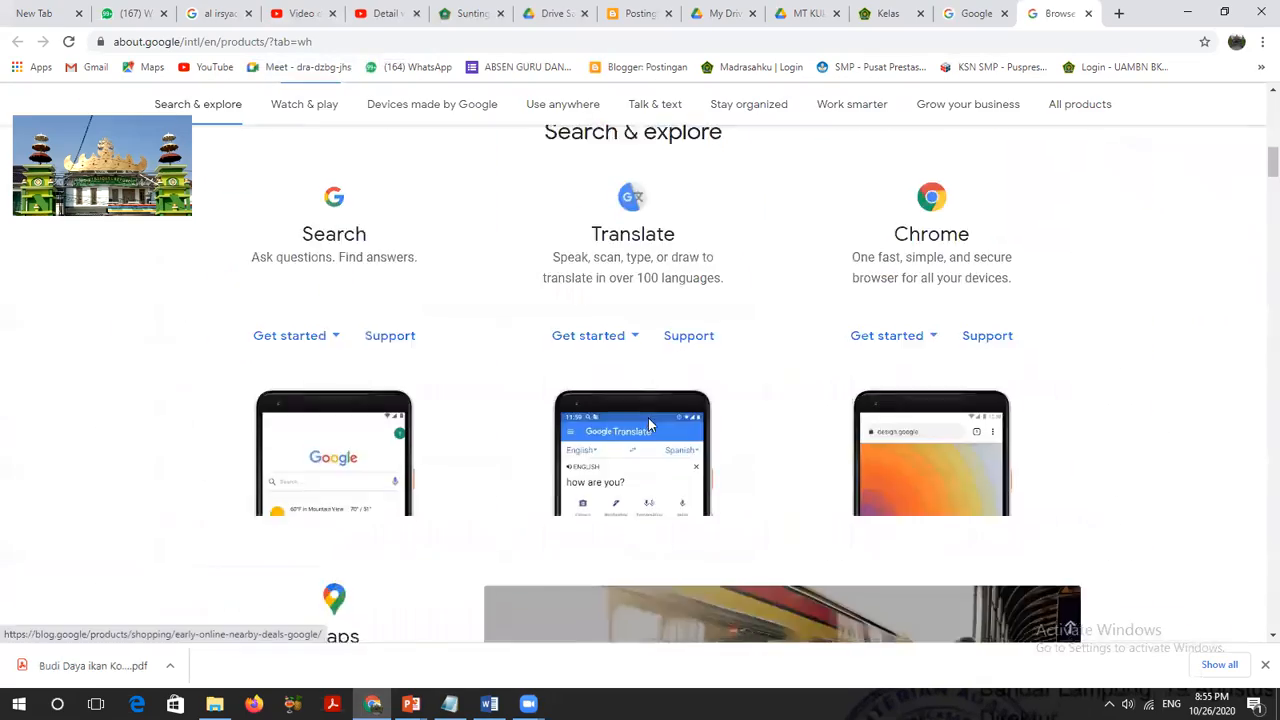
{"action": "scroll", "coordinate": [660, 430], "scroll_direction": "down", "scroll_amount": 20}
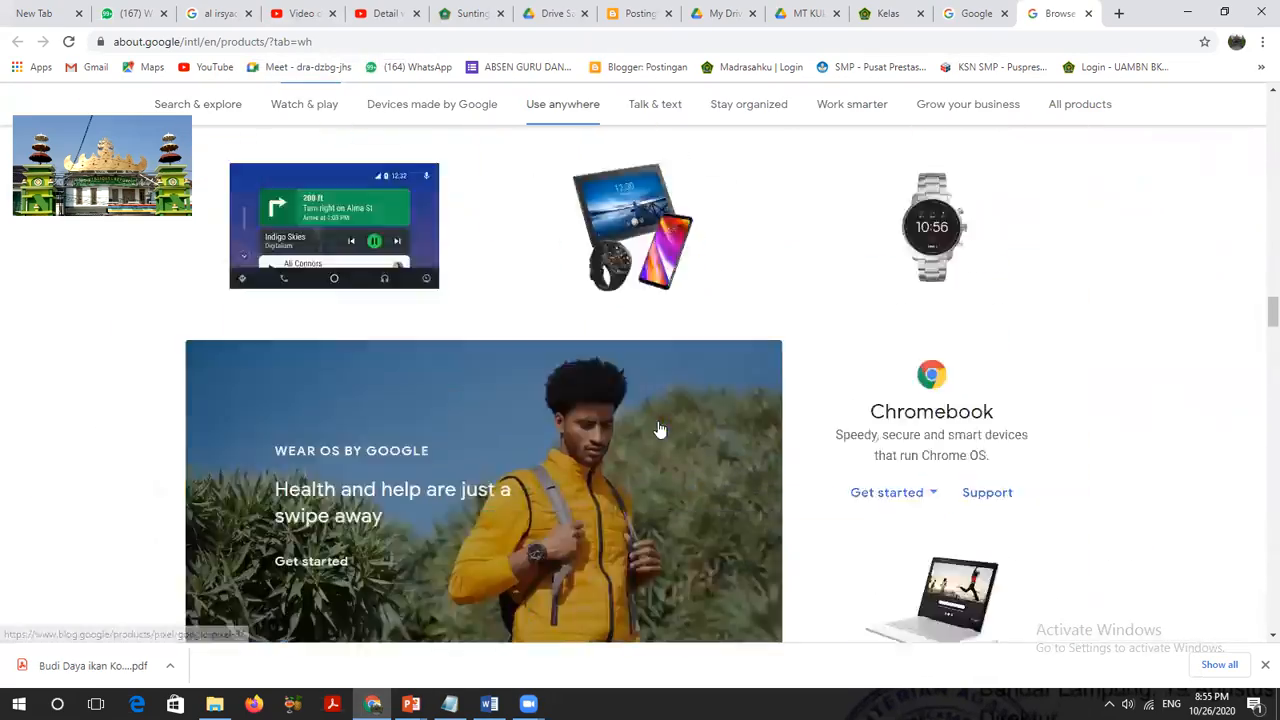
{"action": "scroll", "coordinate": [660, 430], "scroll_direction": "down", "scroll_amount": 15}
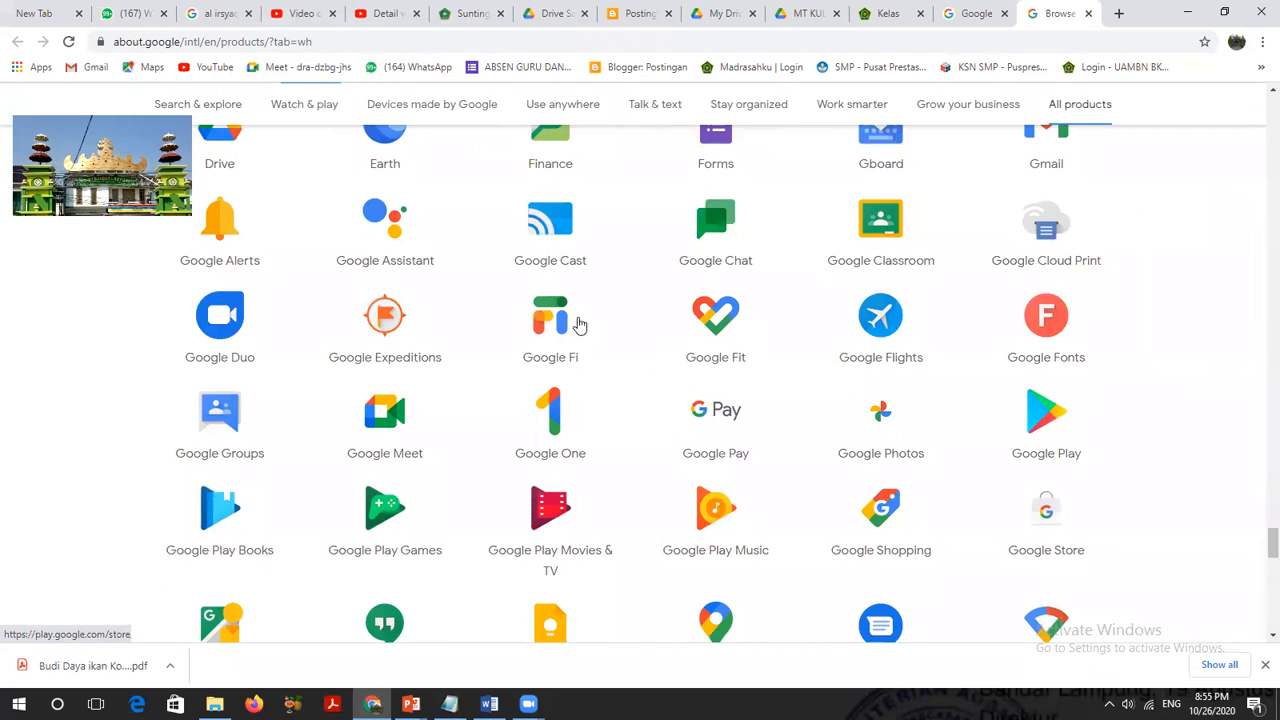
{"action": "scroll", "coordinate": [698, 298], "scroll_direction": "up", "scroll_amount": 2}
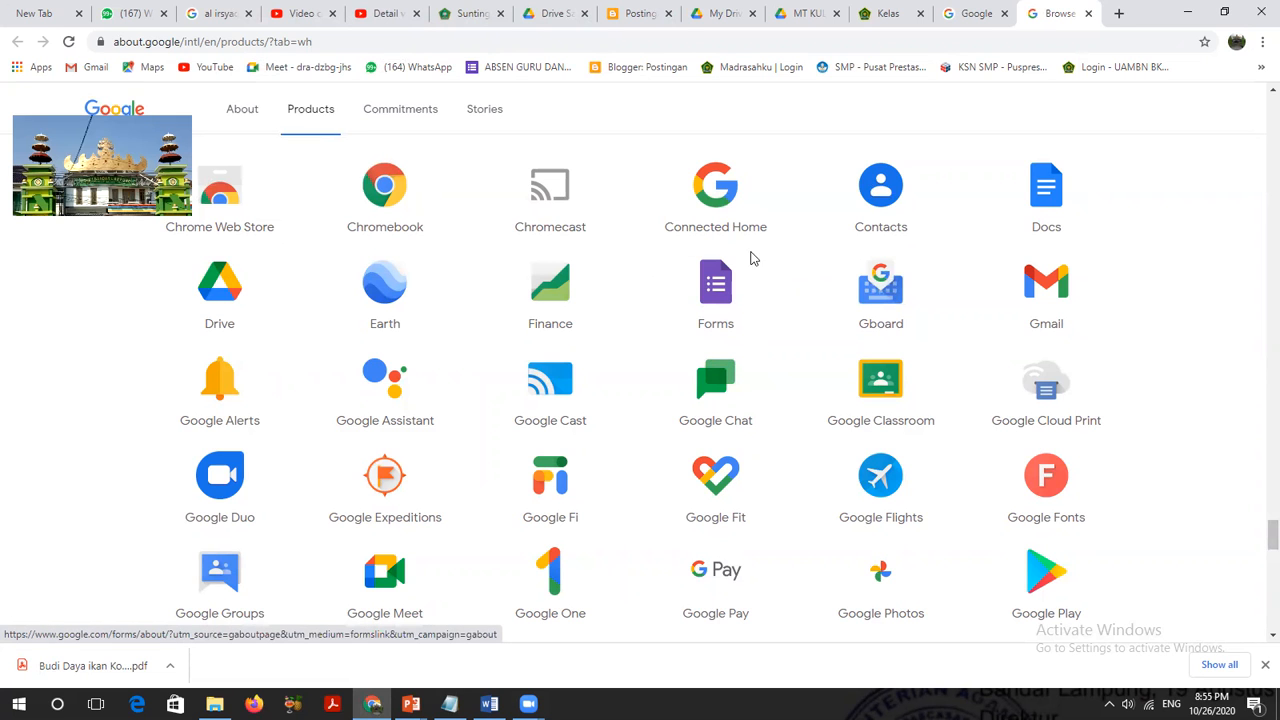
{"action": "left_click", "coordinate": [716, 302]}
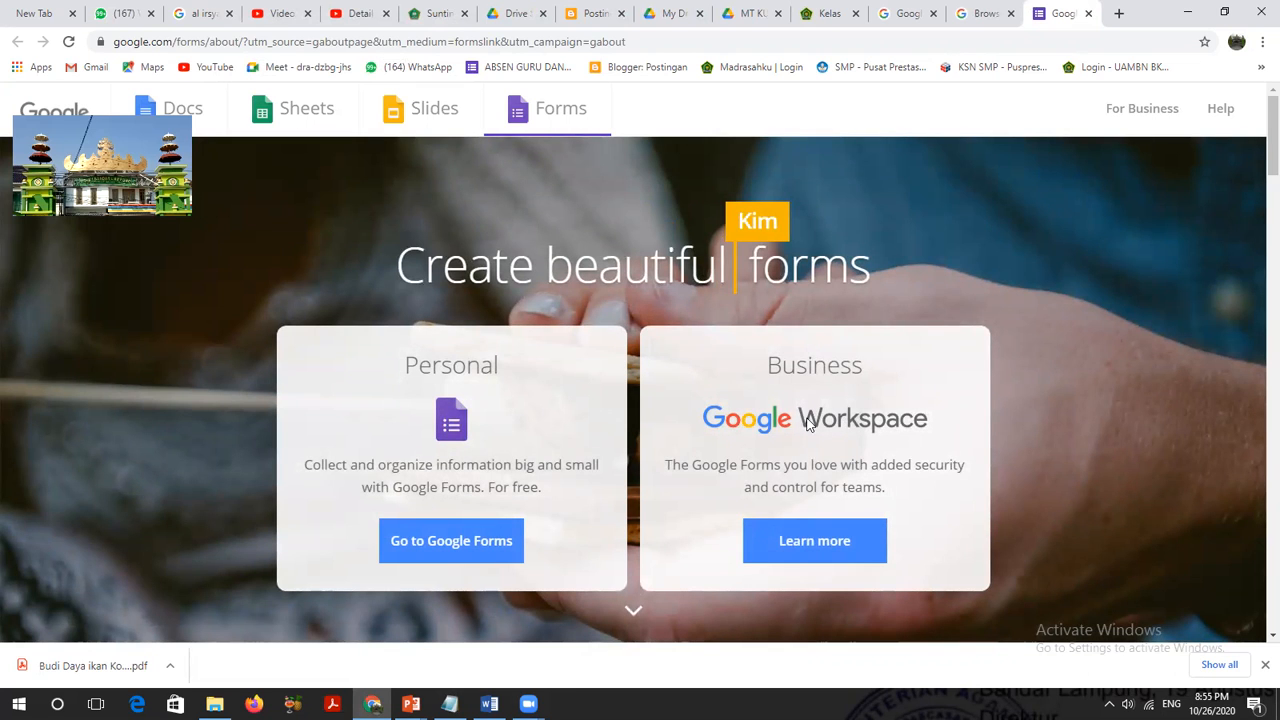
- Go to the personal version of Google Forms and create a blank form (Kosong)
{"action": "left_click", "coordinate": [452, 552]}
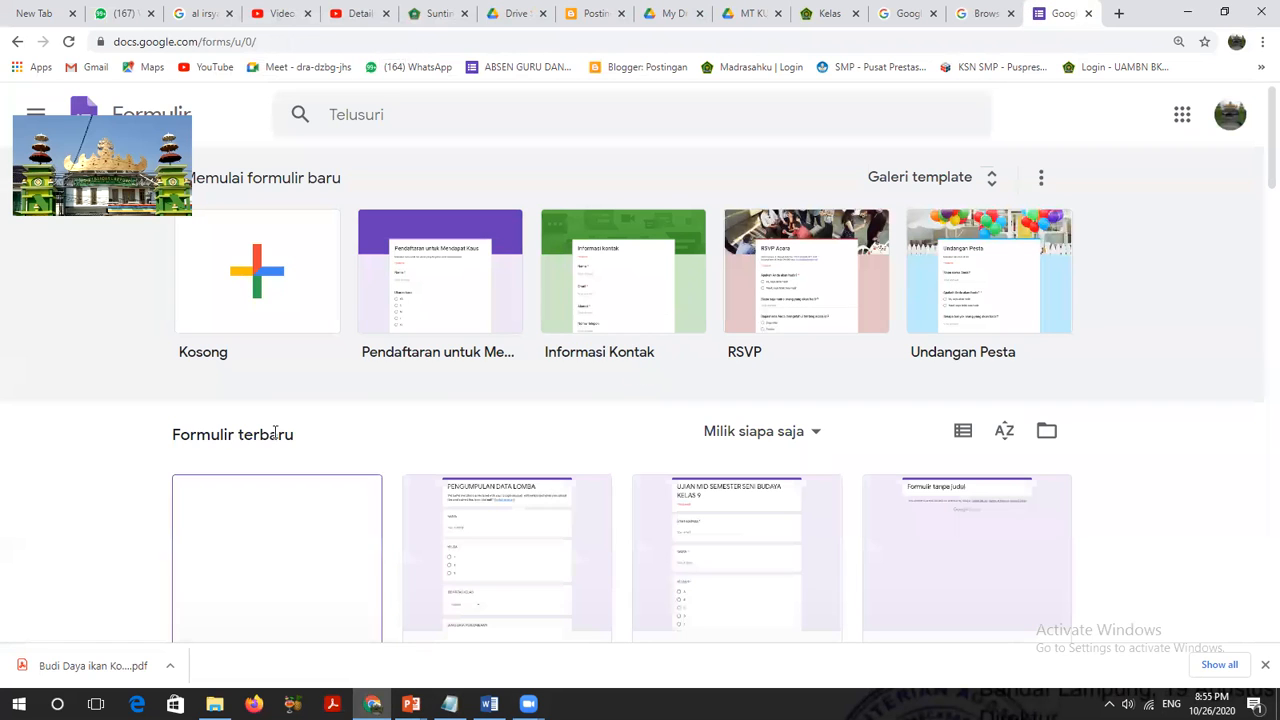
{"action": "left_click", "coordinate": [266, 327]}
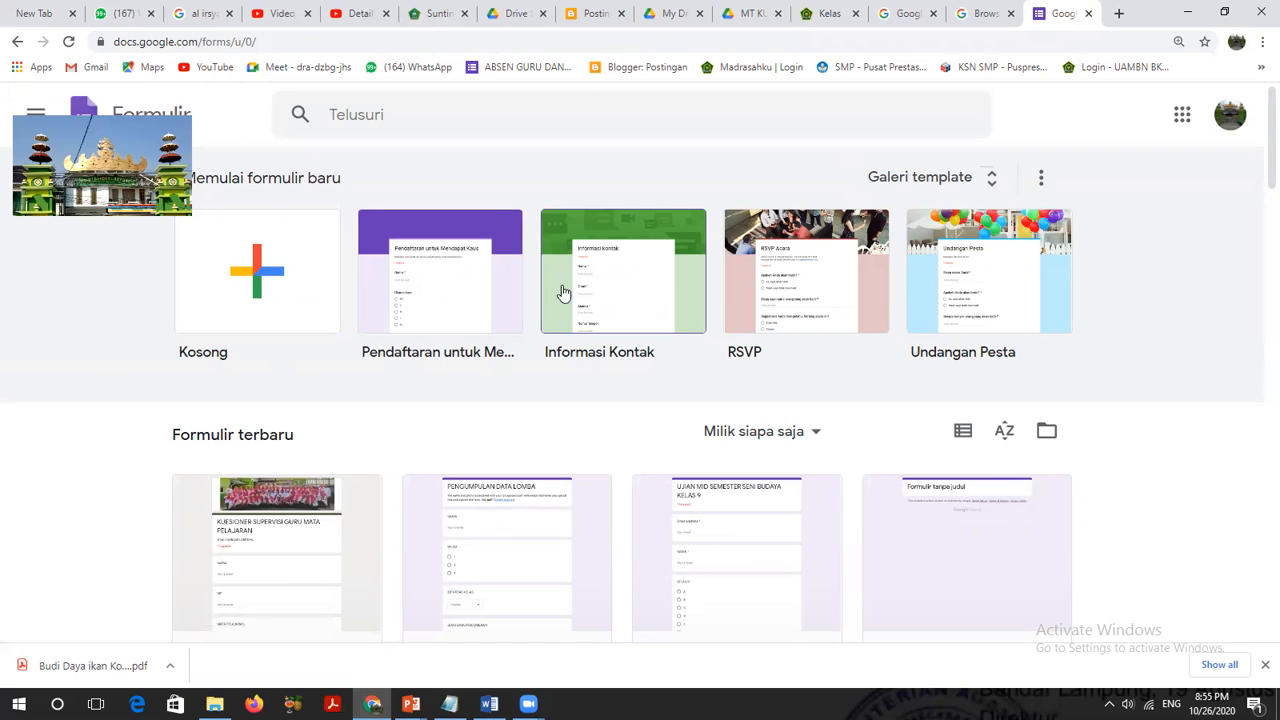
{"action": "left_click", "coordinate": [255, 280]}
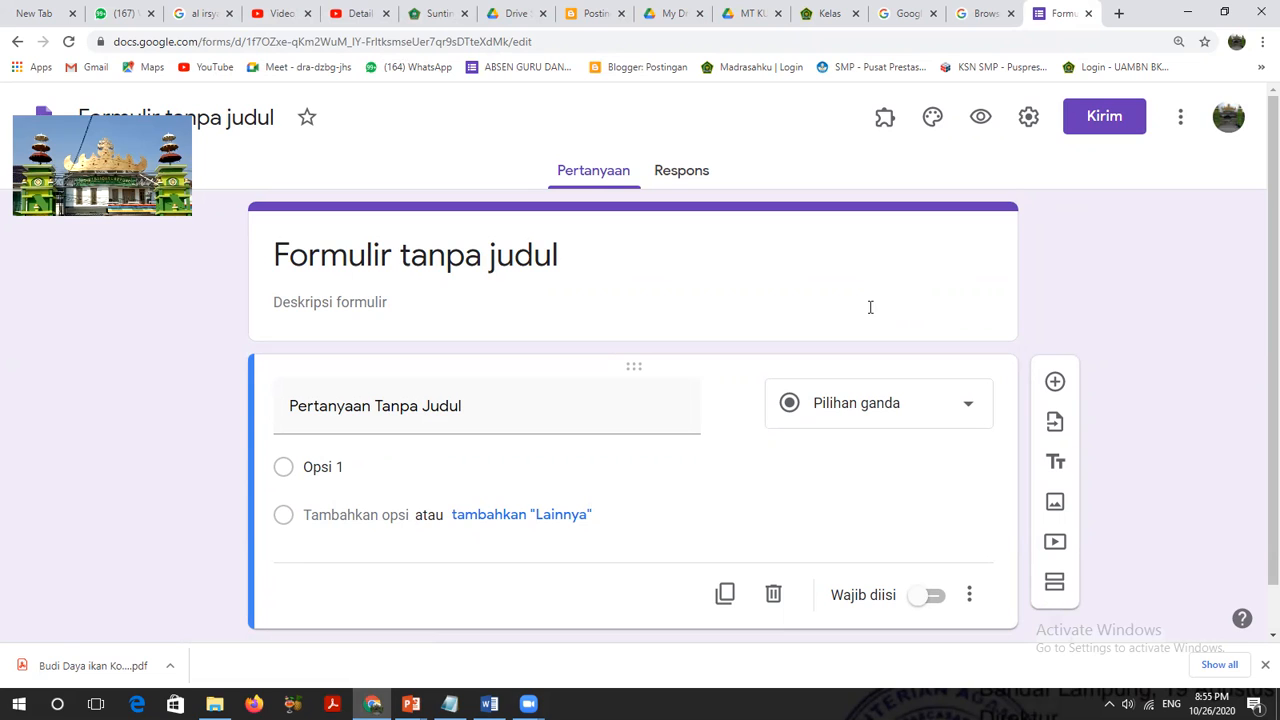
- Replace the form's placeholder title with "IDENTITAS UJIAN AKIR SEMESTER"
{"action": "left_click", "coordinate": [312, 255]}
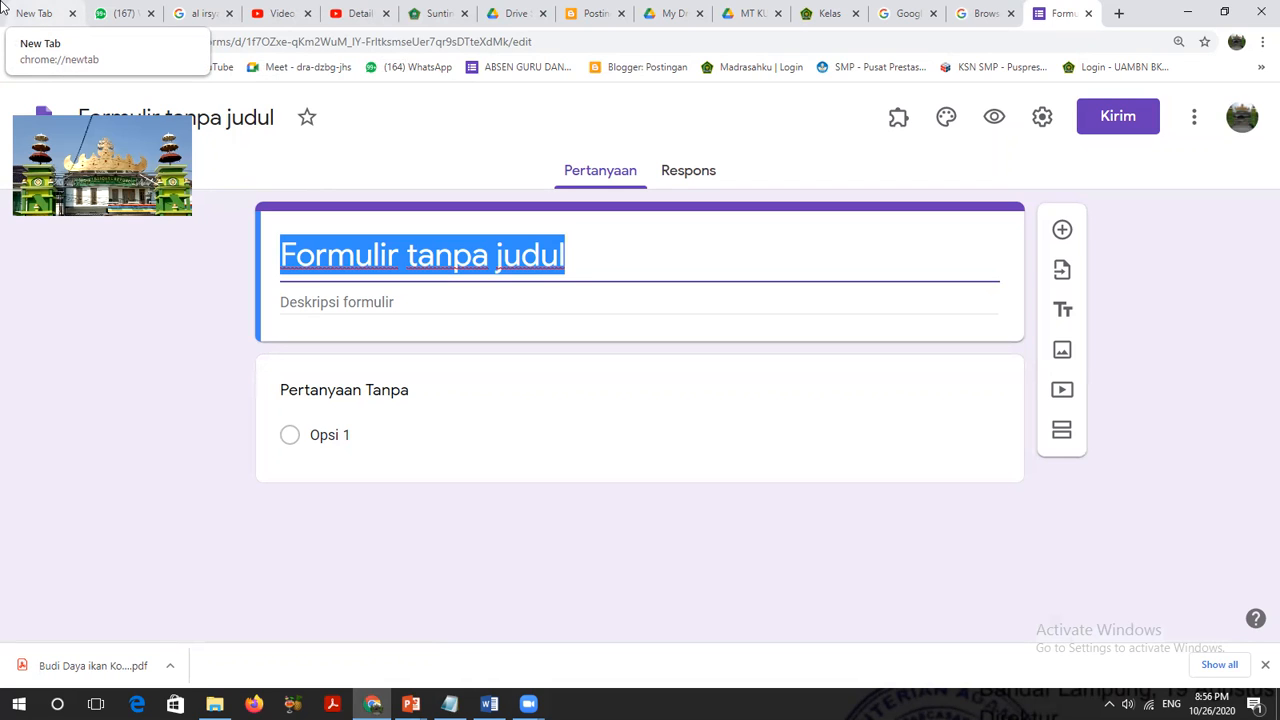
{"action": "key", "text": "BackSpace"}
{"action": "type", "text": "IDENTEN"}
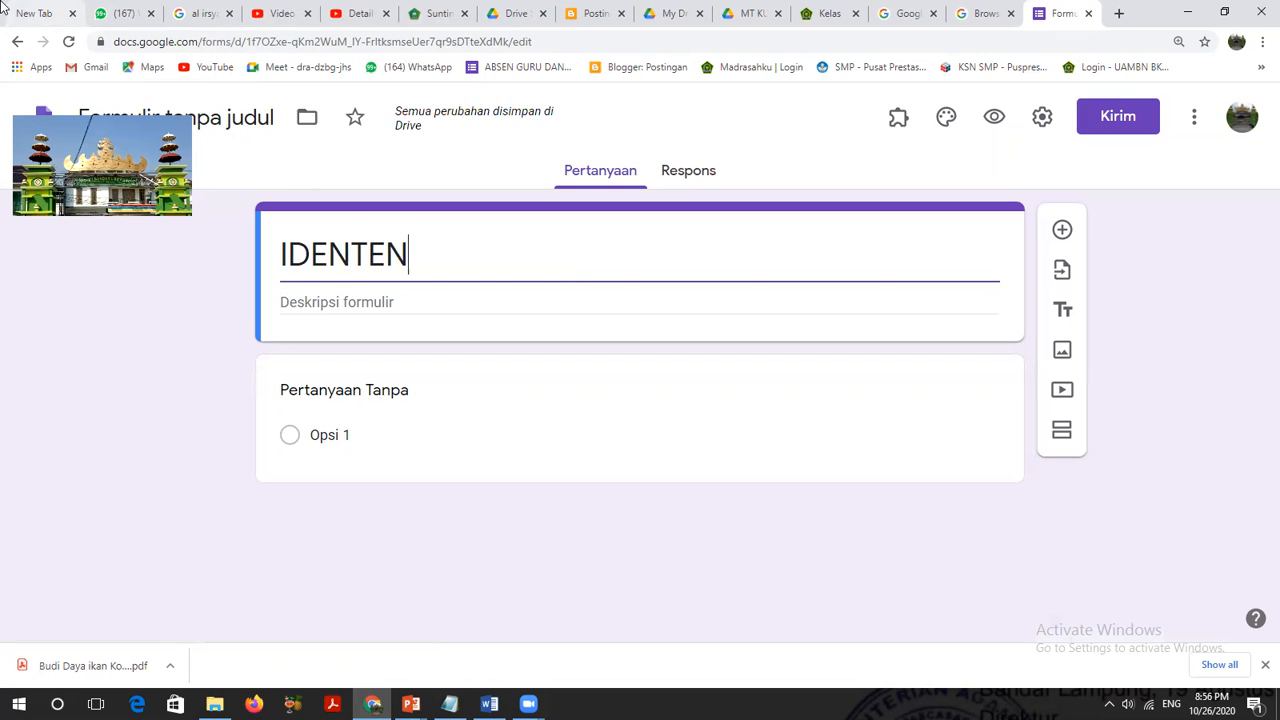
{"action": "key", "text": "BackSpace"}
{"action": "key", "text": "BackSpace"}
{"action": "type", "text": "ITAS UJIAS"}
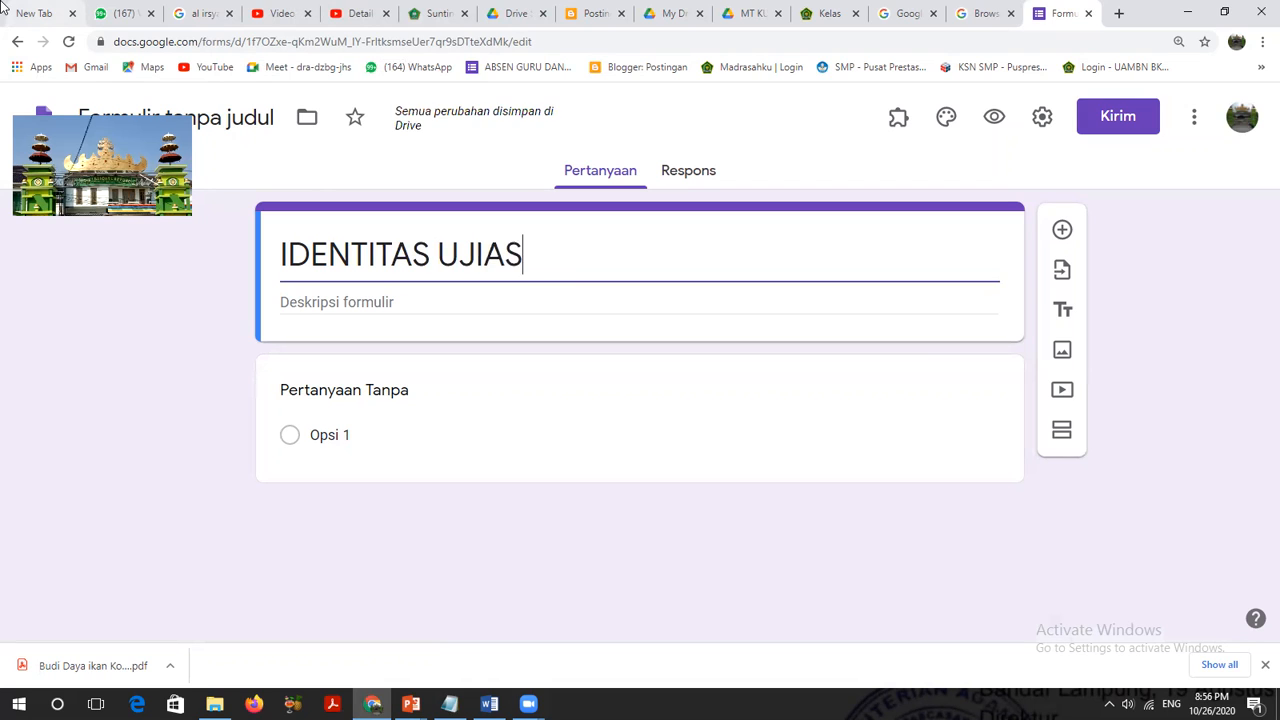
{"action": "key", "text": "BackSpace"}
{"action": "type", "text": "N "}
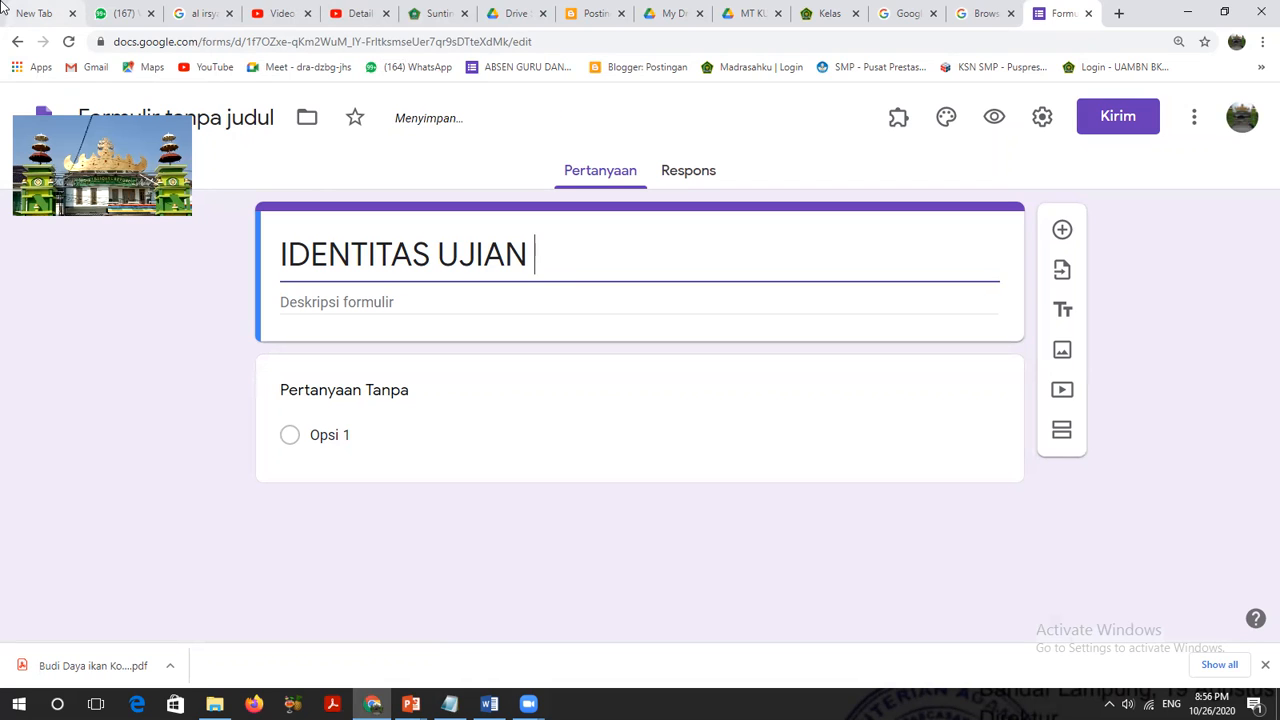
{"action": "type", "text": "AKIR SEMESTE"}
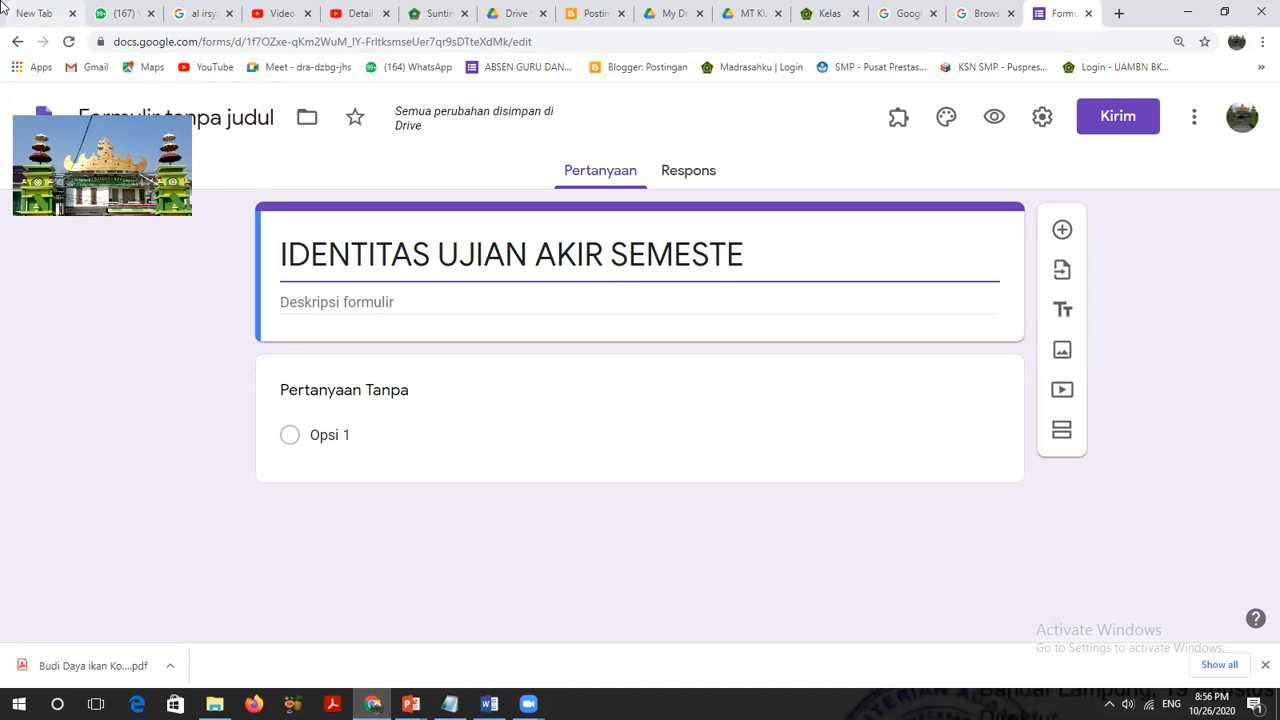
{"action": "type", "text": "R"}
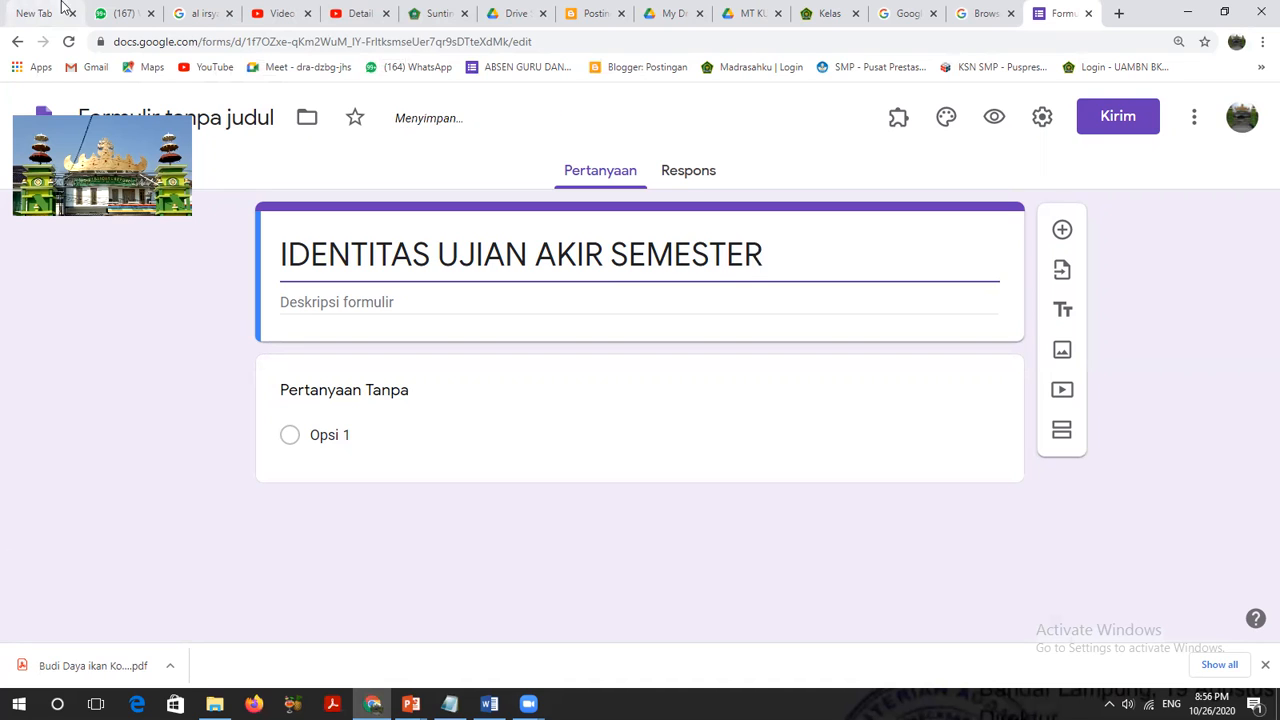
- Enter "MATA PELAJARAN IPA" as the form description
{"action": "key", "text": "Tab"}
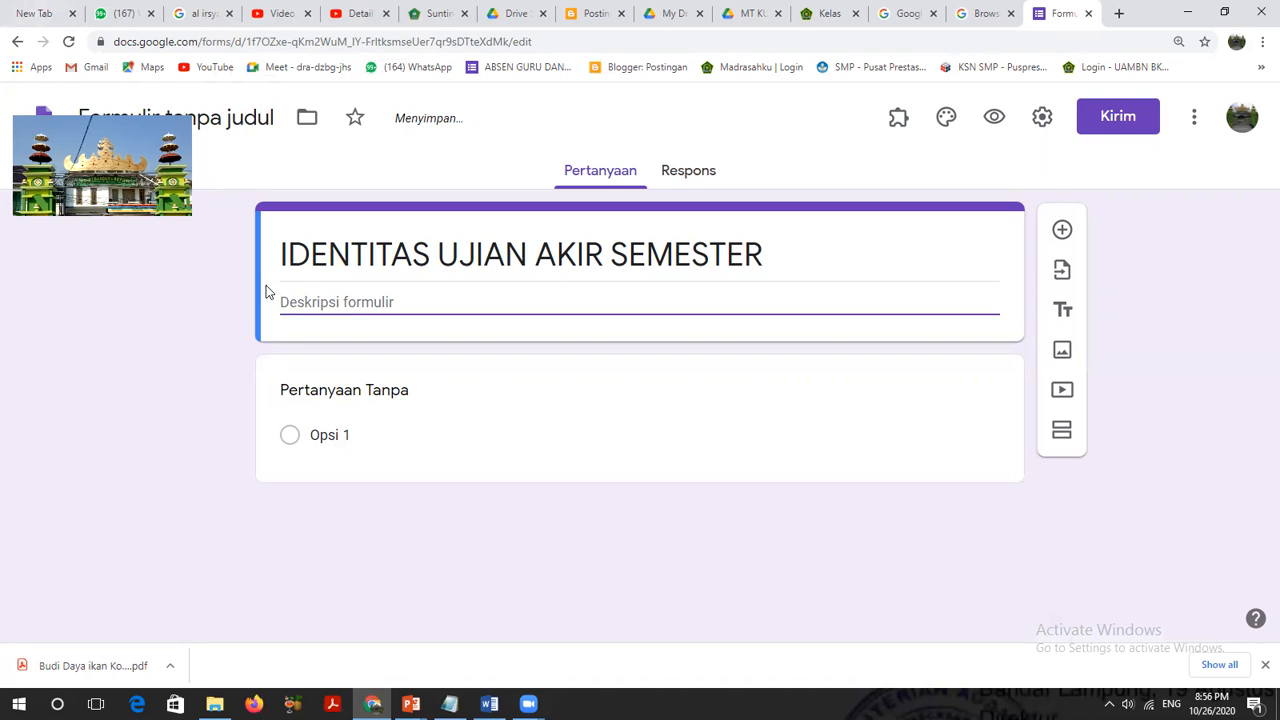
{"action": "type", "text": "MATA PE LAJAR"}
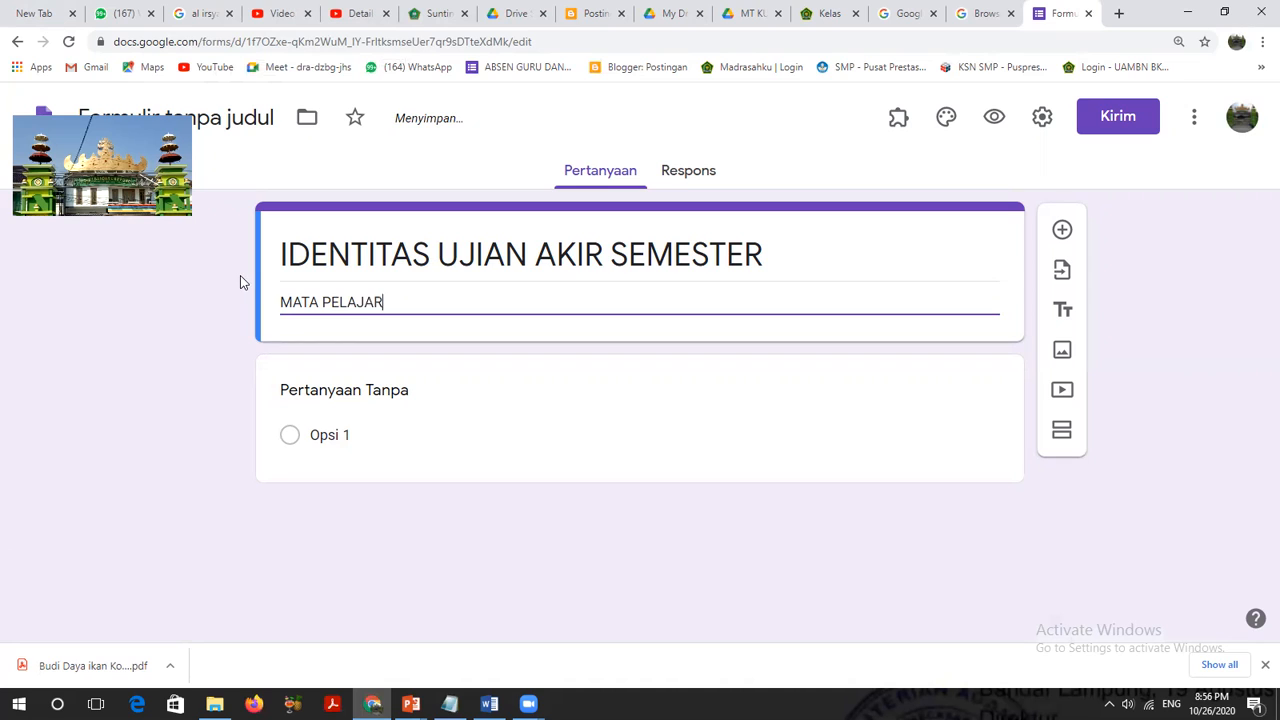
{"action": "type", "text": "AN IPA"}
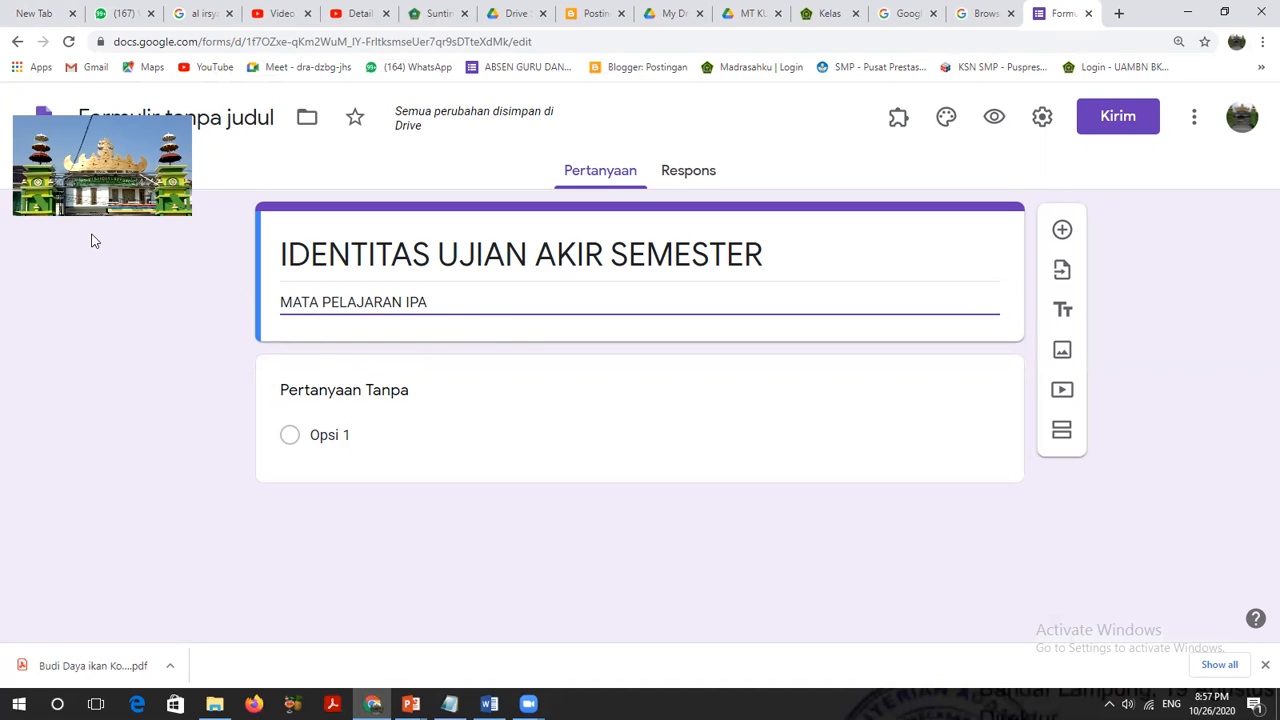
- Extend the form title with "KELAS 9" after the word SEMESTER
{"action": "triple_click", "coordinate": [782, 256]}
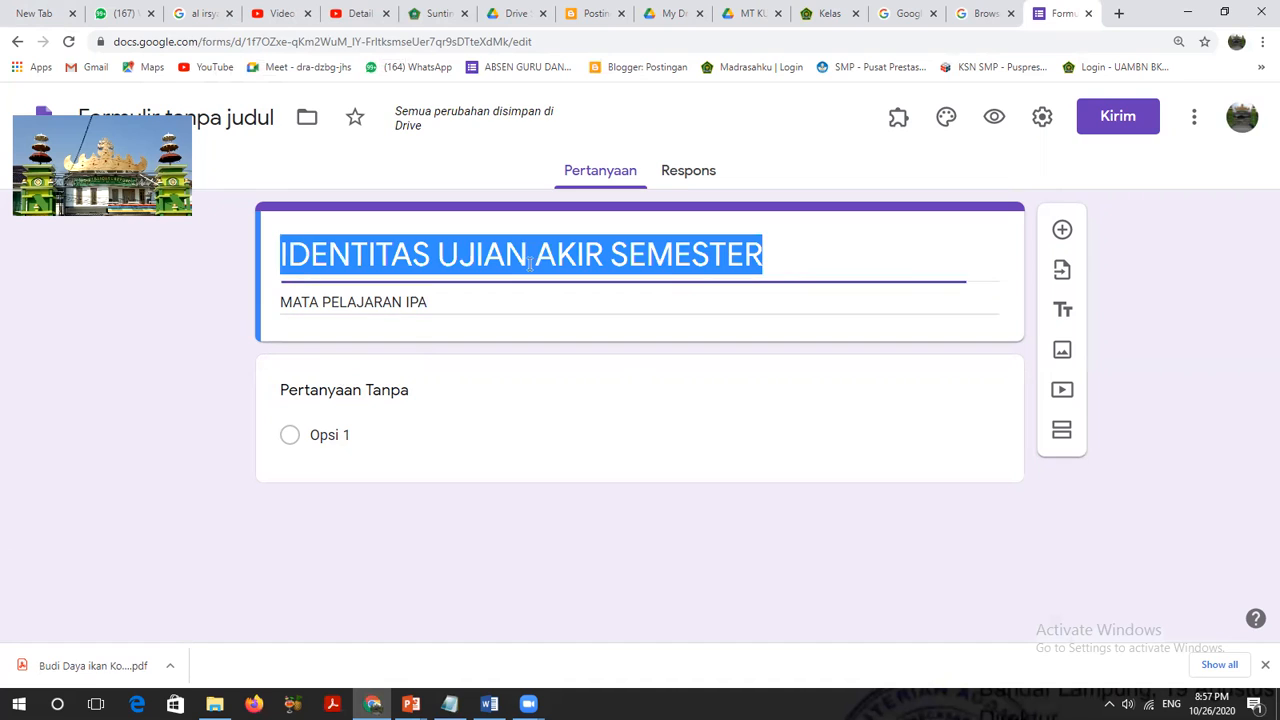
{"action": "left_click", "coordinate": [777, 251]}
{"action": "type", "text": "KE"}
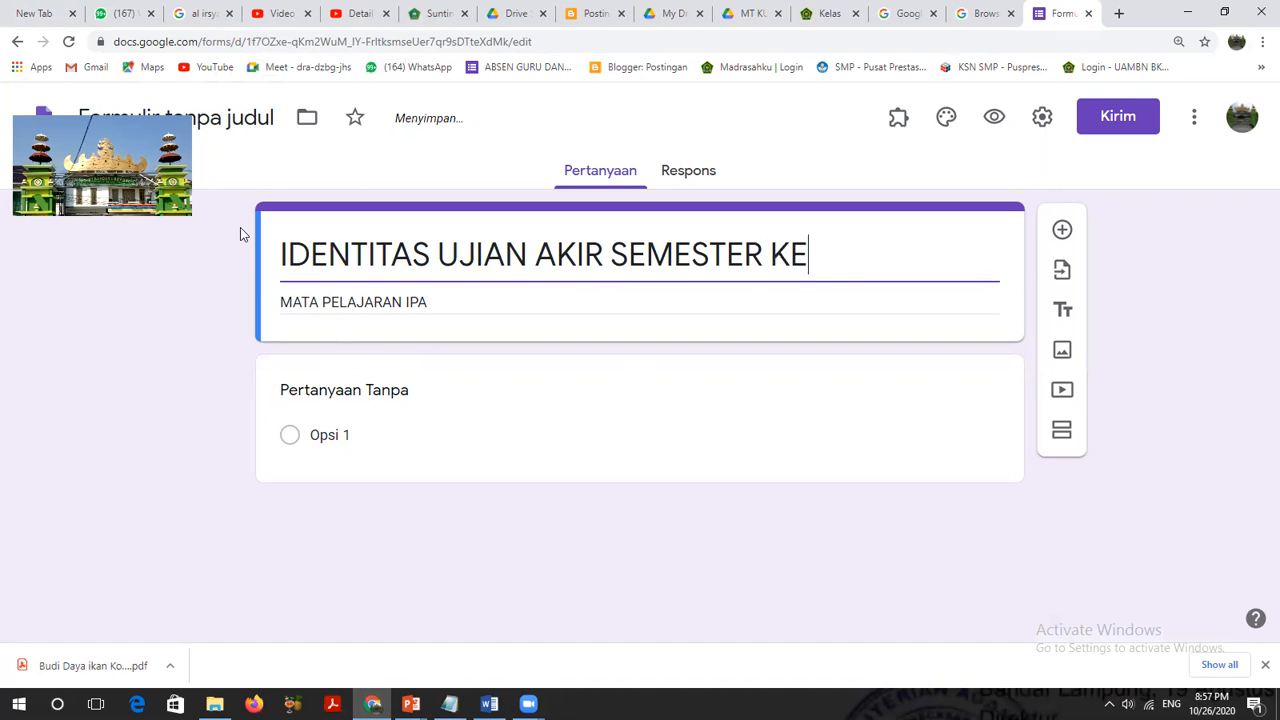
{"action": "type", "text": "LAS"}
{"action": "type", "text": "9"}
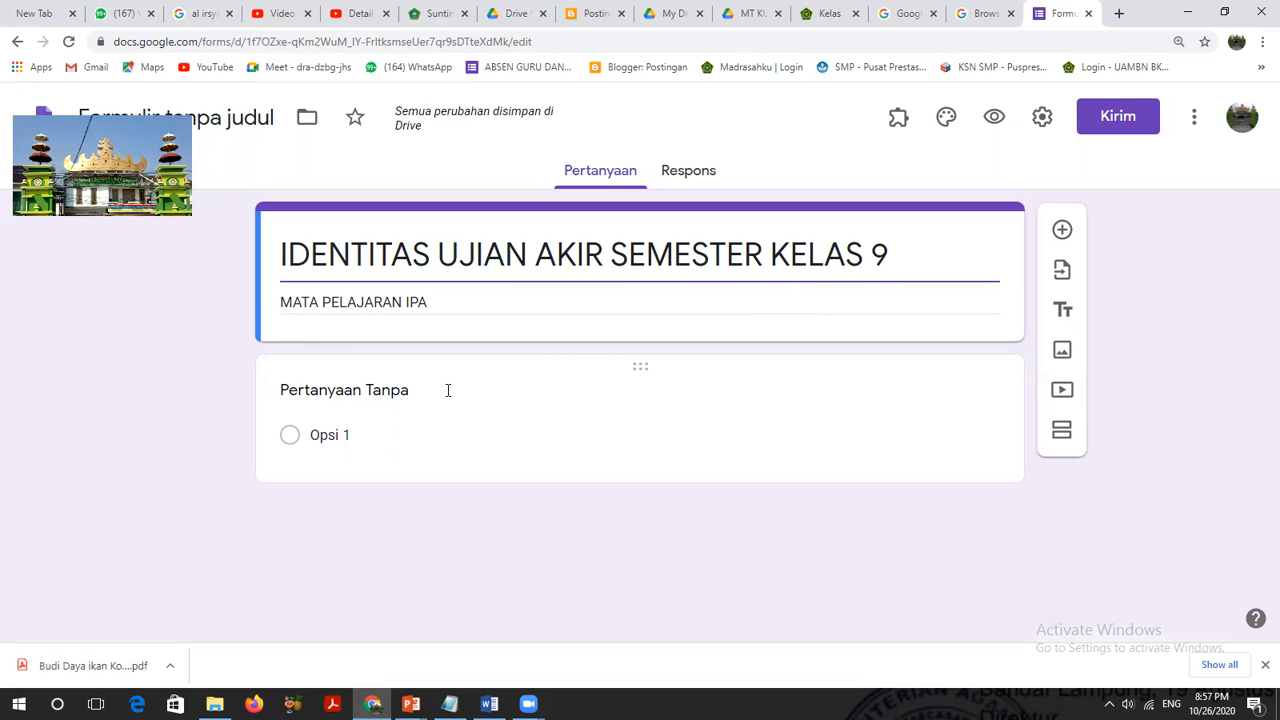
- Rename the first question as "NAMA" and set its answer type to short answer (Jawaban singkat)
{"action": "left_click", "coordinate": [326, 394]}
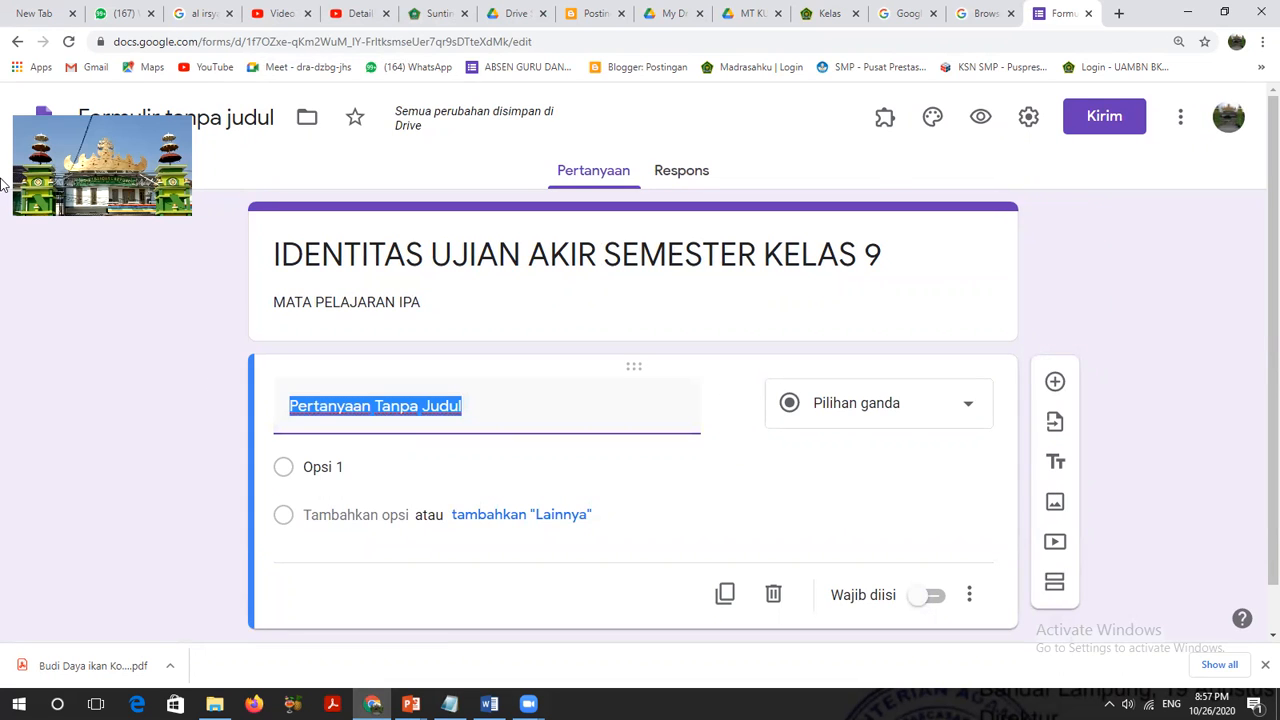
{"action": "type", "text": "NAMA"}
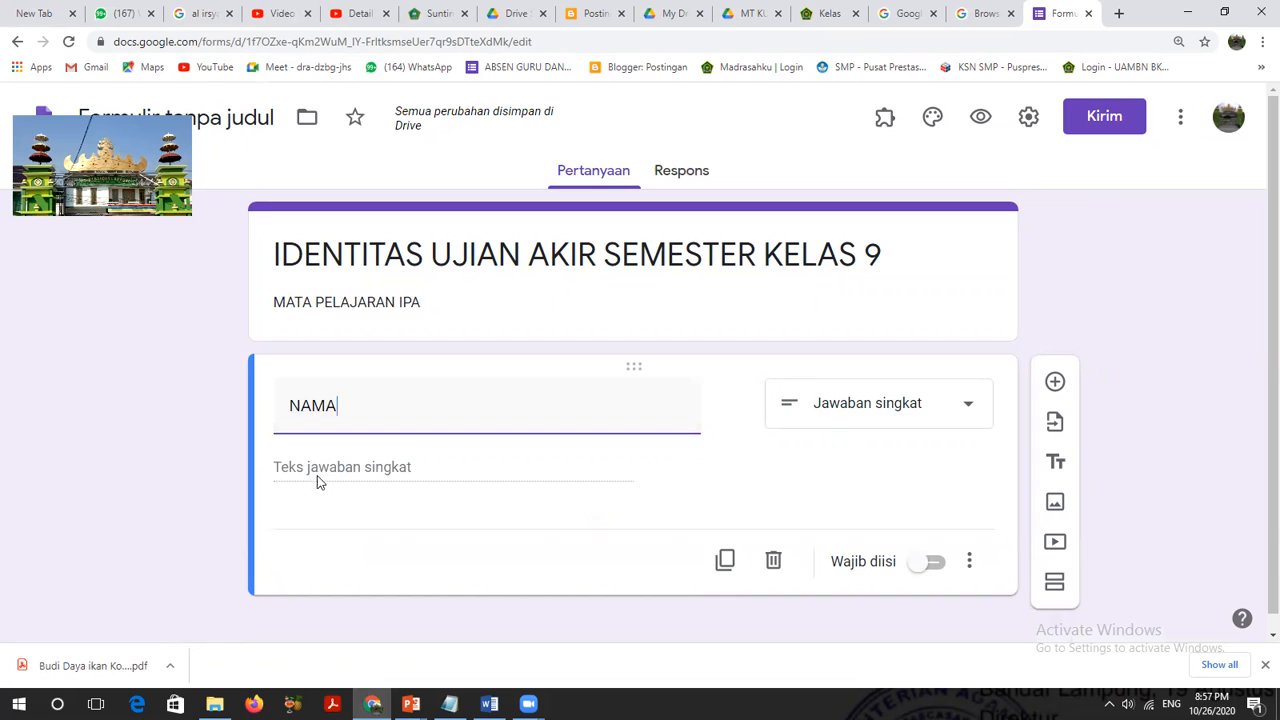
{"action": "left_click", "coordinate": [968, 410]}
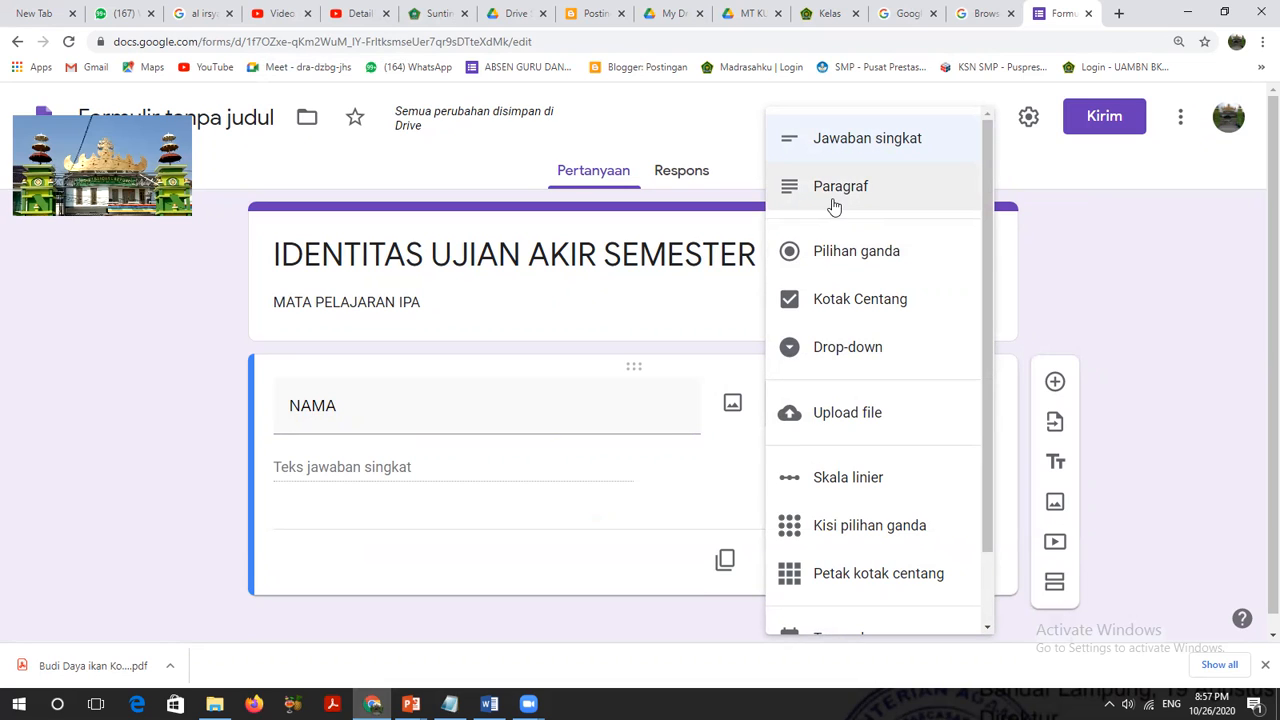
{"action": "left_click", "coordinate": [843, 145]}
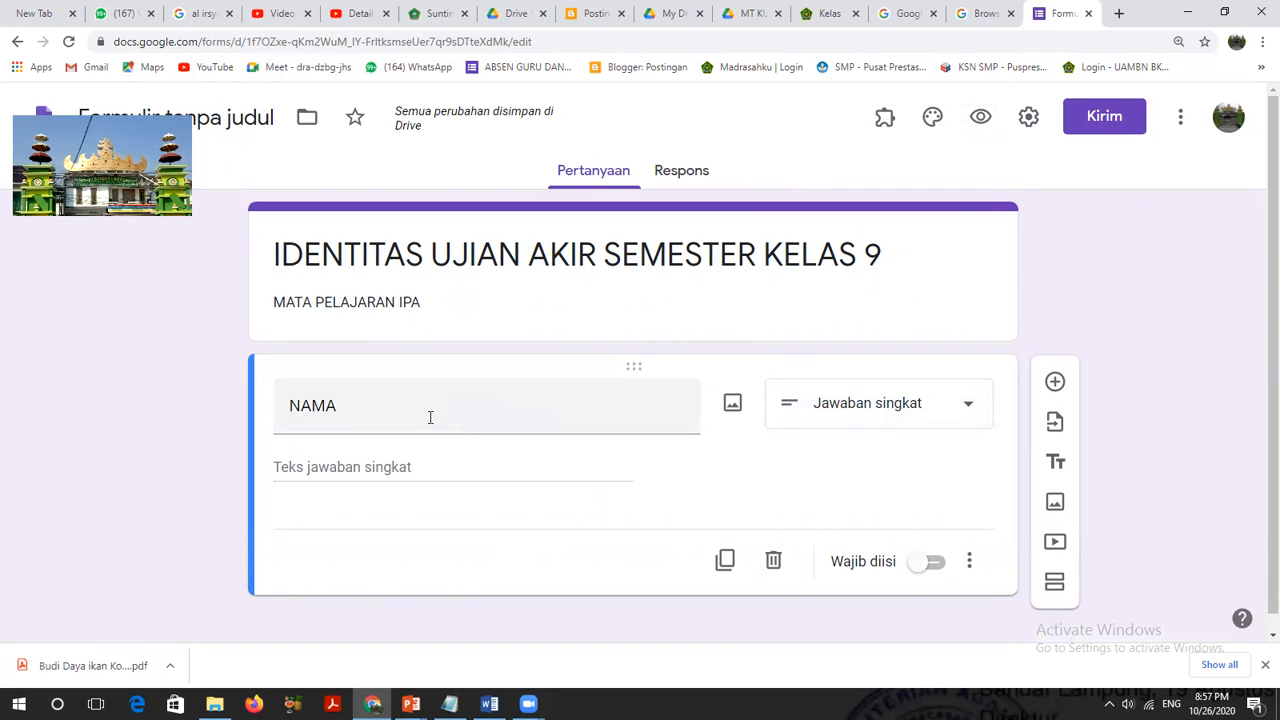
- Add a second question titled "KELAS 9" and set its answer type to Drop-down
{"action": "left_click", "coordinate": [1054, 384]}
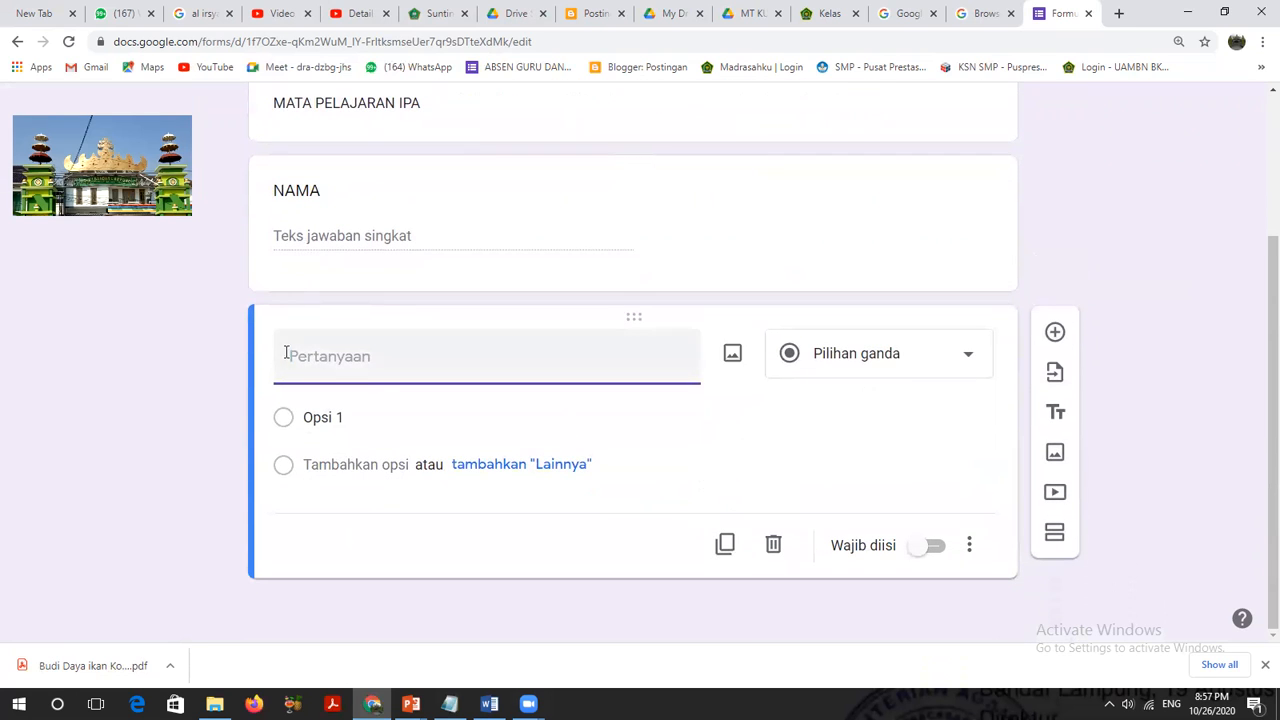
{"action": "type", "text": "KELAS 9"}
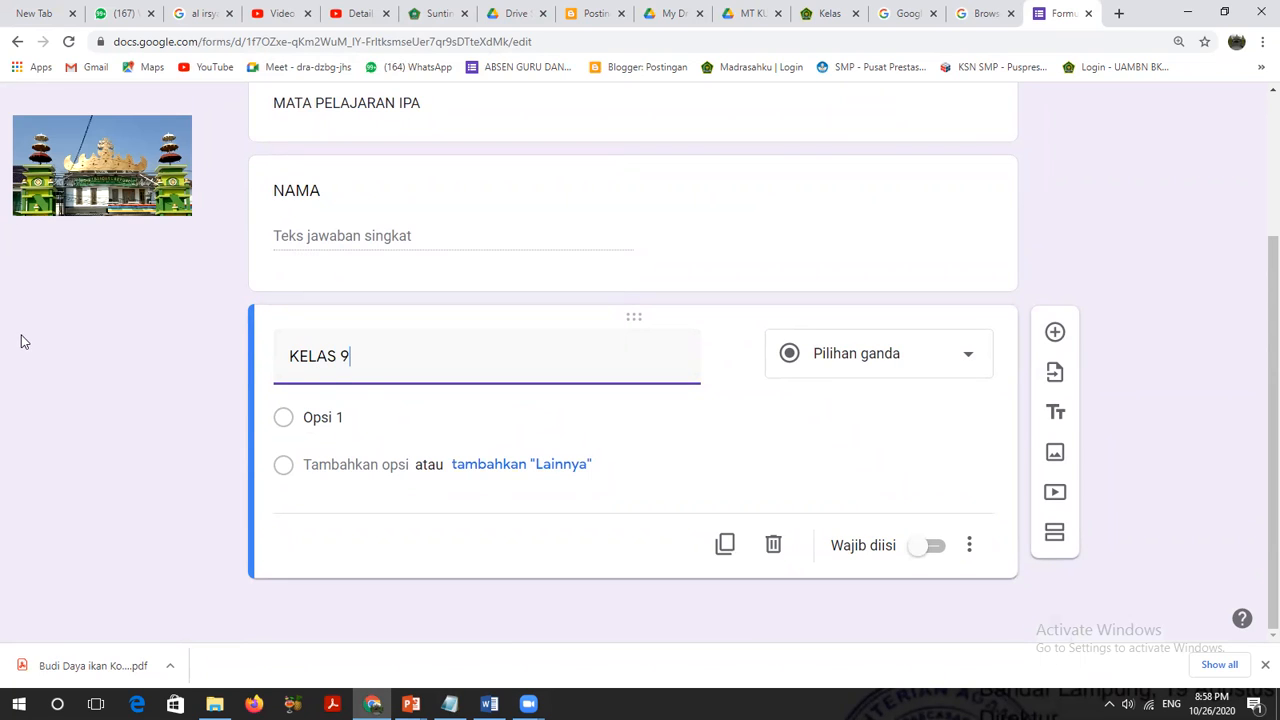
{"action": "left_click", "coordinate": [310, 418]}
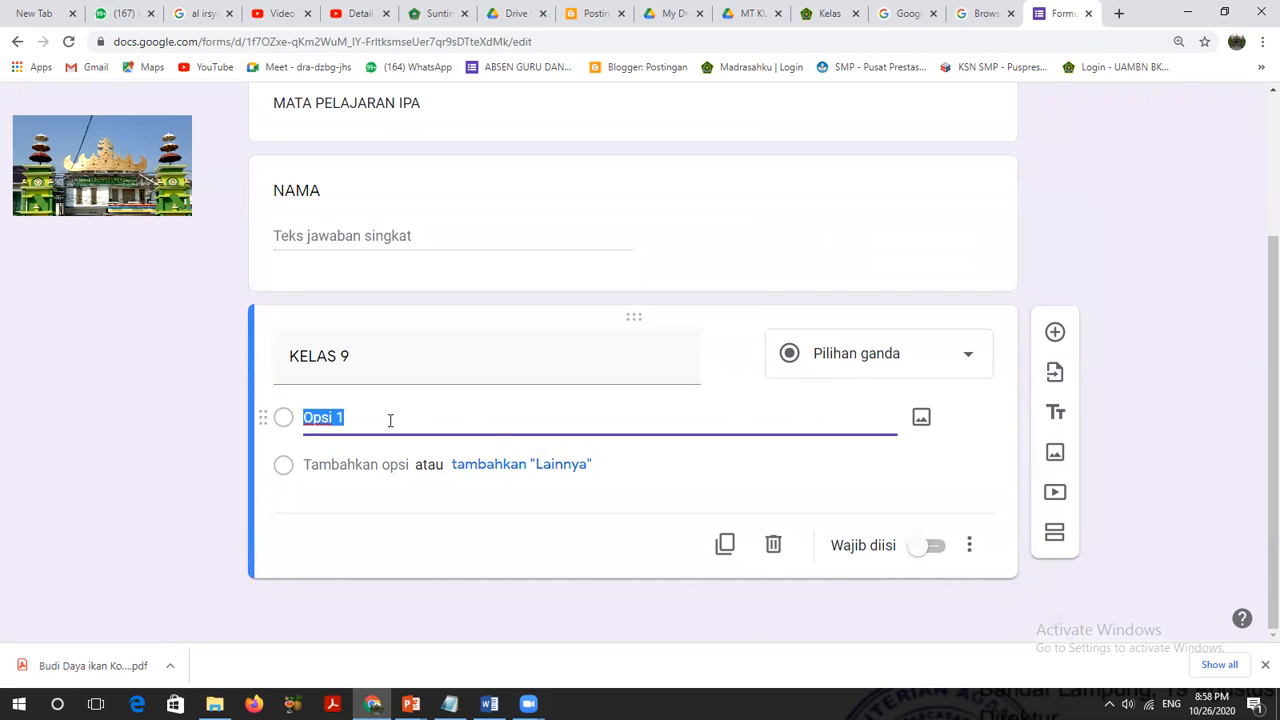
{"action": "left_click", "coordinate": [969, 358]}
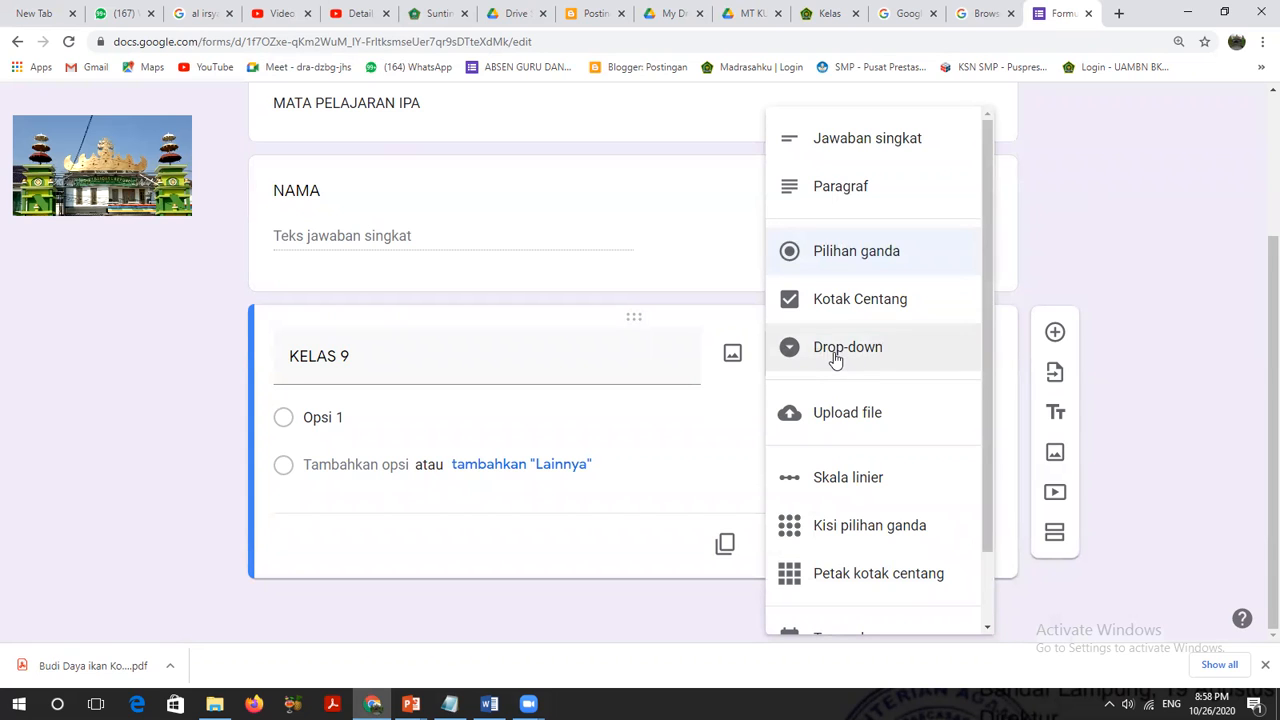
{"action": "left_click", "coordinate": [835, 358]}
- Fill in the KELAS 9 question's drop-down options as A, B, C and D
{"action": "left_click", "coordinate": [343, 420]}
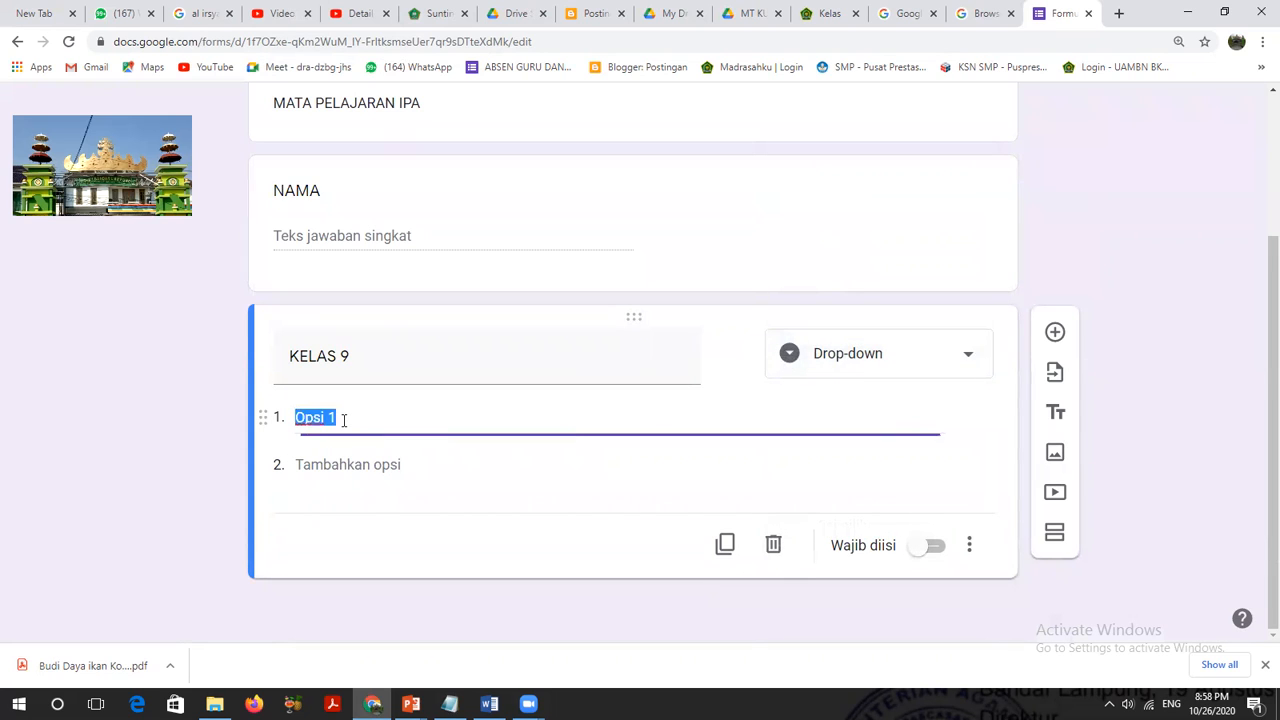
{"action": "type", "text": "A"}
{"action": "left_click", "coordinate": [337, 463]}
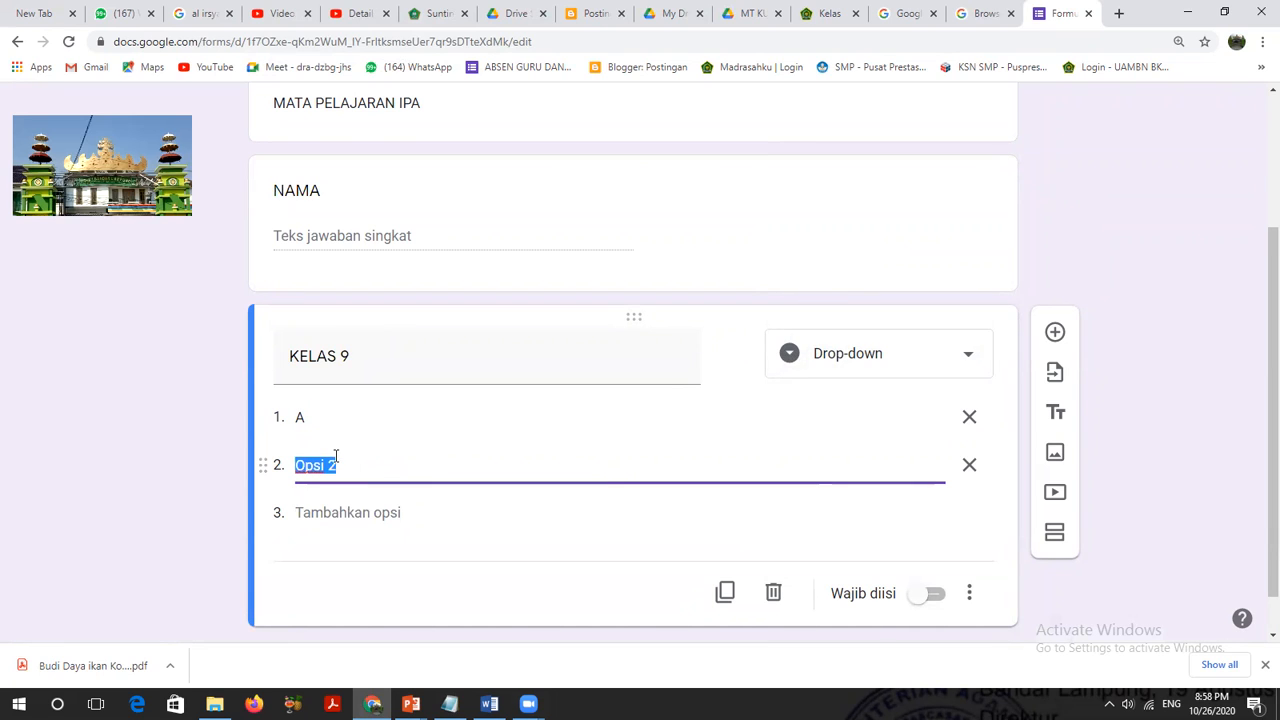
{"action": "type", "text": "B"}
{"action": "left_click", "coordinate": [330, 513]}
{"action": "type", "text": "C"}
{"action": "left_click", "coordinate": [324, 560]}
{"action": "type", "text": "D"}
{"action": "scroll", "coordinate": [337, 569], "scroll_direction": "down", "scroll_amount": 2}
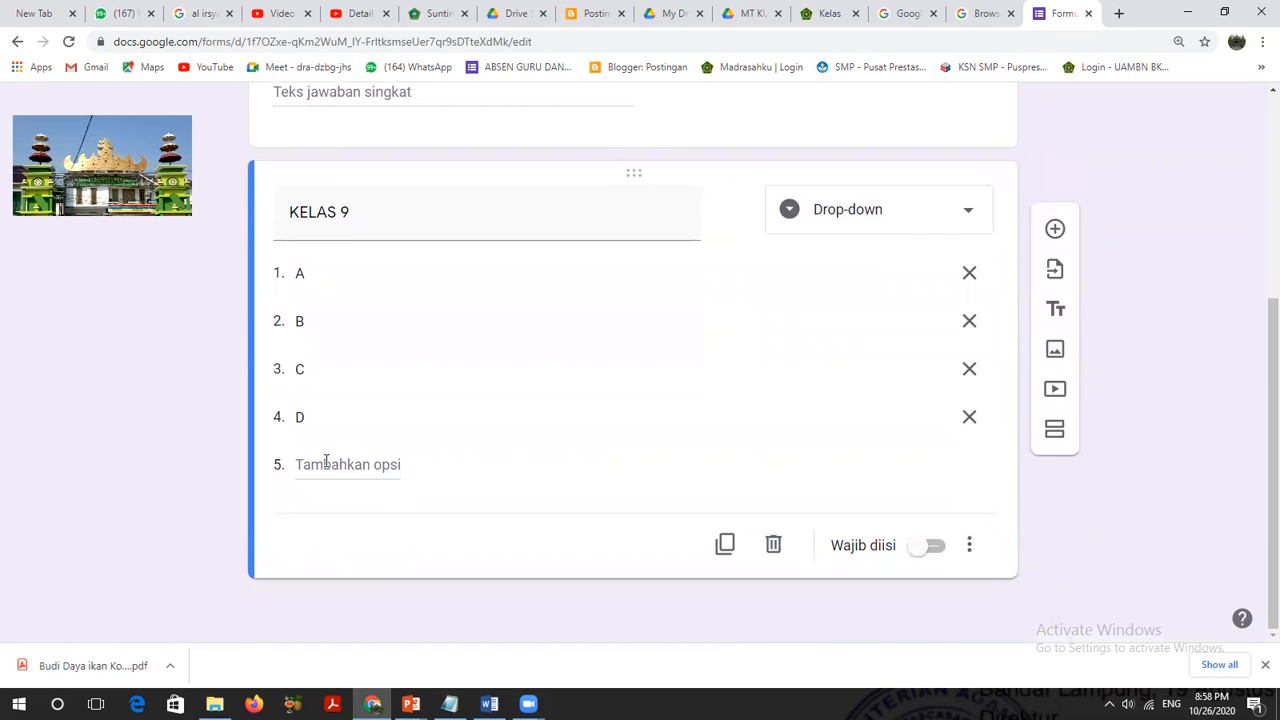
- Add the options E, F, G and H to the KELAS 9 question's drop-down list
{"action": "left_click", "coordinate": [310, 468]}
{"action": "type", "text": "E"}
{"action": "left_click", "coordinate": [325, 514]}
{"action": "type", "text": "F"}
{"action": "left_click", "coordinate": [310, 560]}
{"action": "type", "text": "G"}
{"action": "scroll", "coordinate": [322, 552], "scroll_direction": "down", "scroll_amount": 2}
{"action": "left_click", "coordinate": [308, 465]}
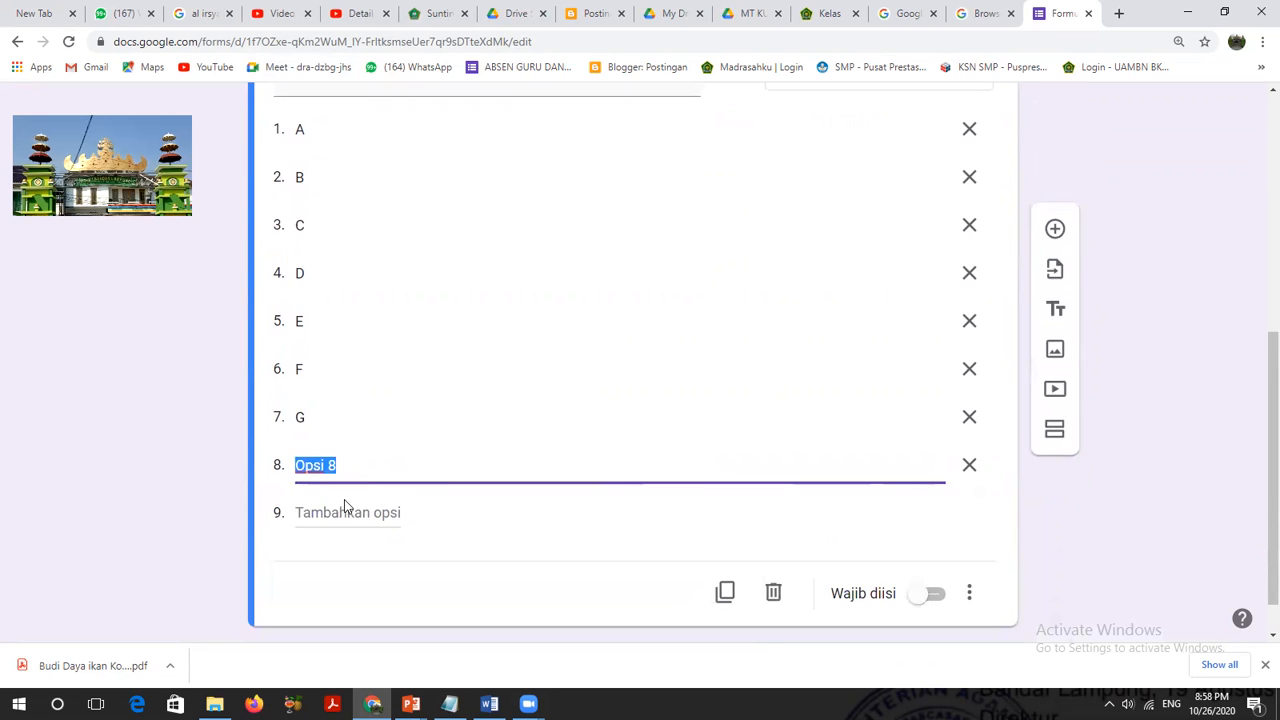
{"action": "type", "text": "H"}
{"action": "left_click", "coordinate": [335, 511]}
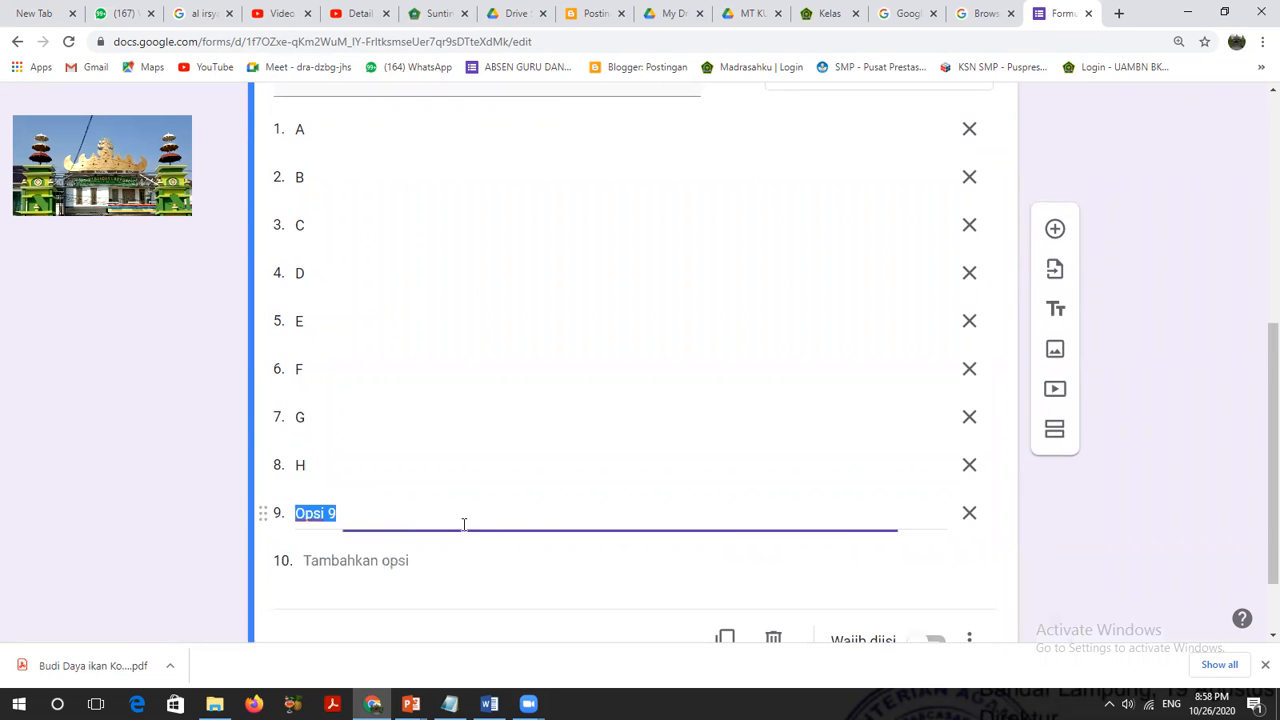
{"action": "scroll", "coordinate": [629, 528], "scroll_direction": "up", "scroll_amount": 1}
{"action": "scroll", "coordinate": [620, 535], "scroll_direction": "down", "scroll_amount": 2}
{"action": "left_click", "coordinate": [356, 466]}
{"action": "key", "text": "BackSpace"}
{"action": "key", "text": "BackSpace"}
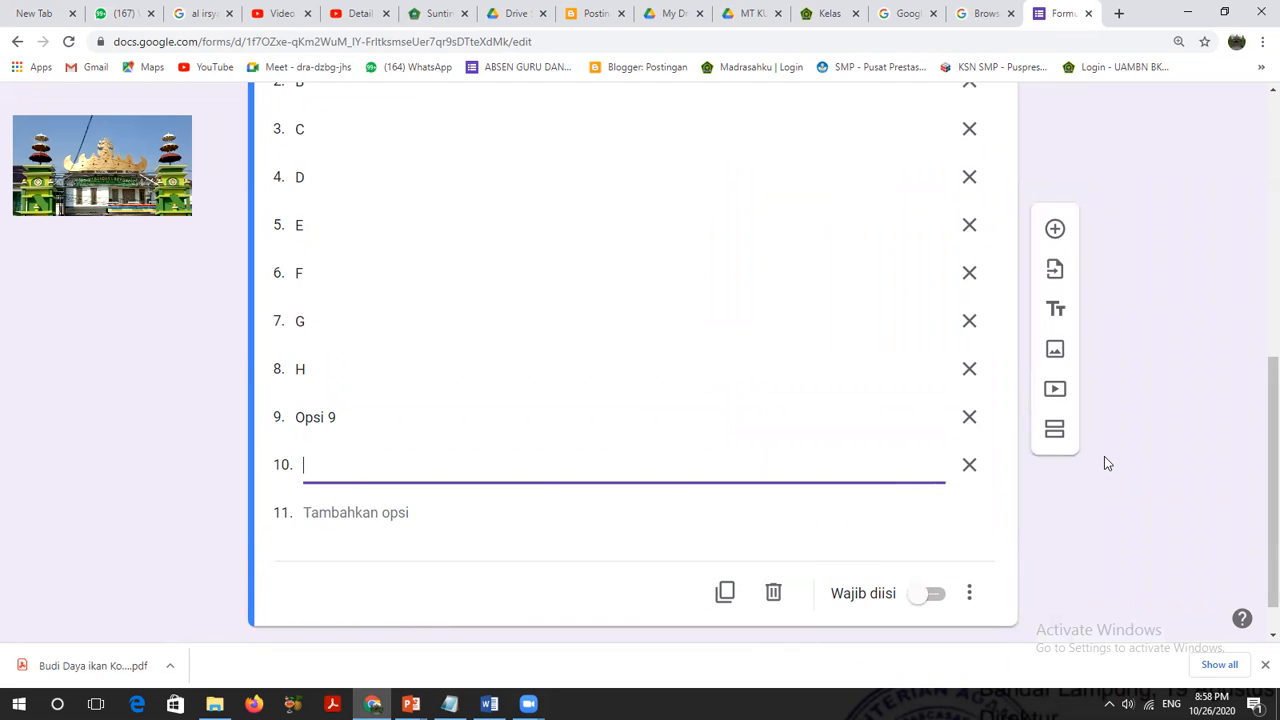
{"action": "key", "text": "BackSpace"}
{"action": "key", "text": "BackSpace"}
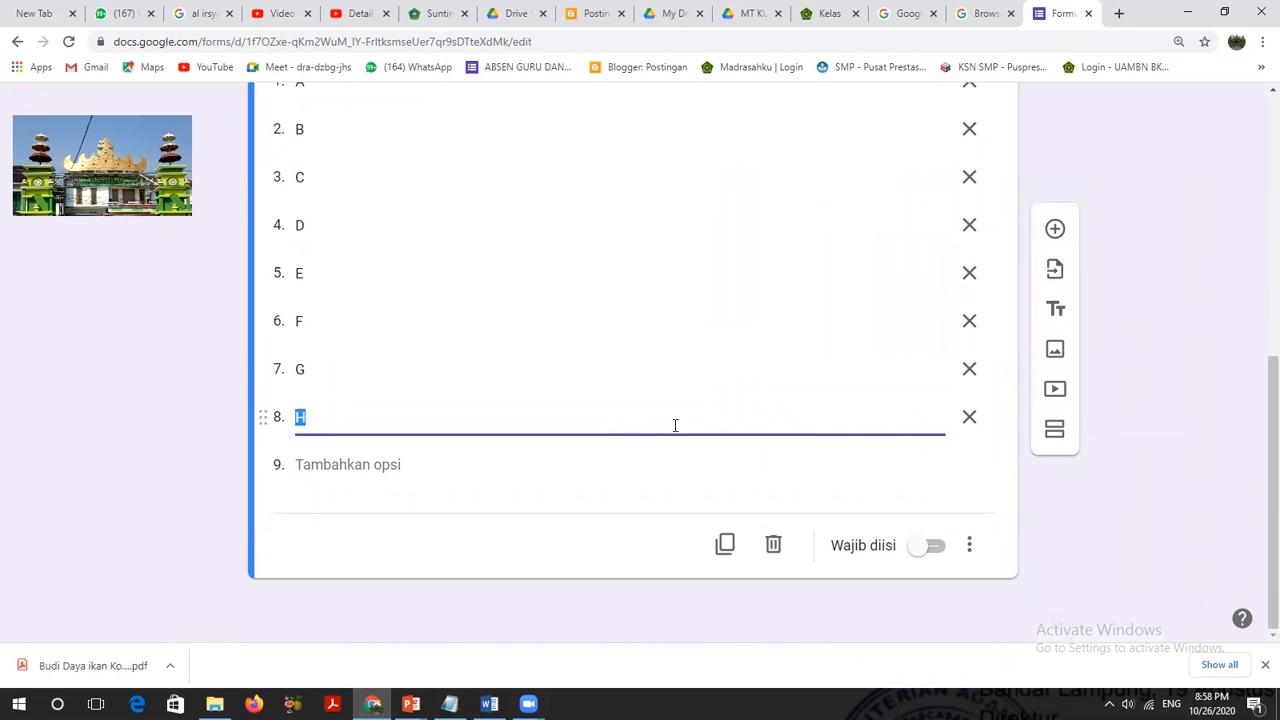
- Make the NAMA question mandatory (Wajib diisi)
{"action": "scroll", "coordinate": [674, 430], "scroll_direction": "up", "scroll_amount": 5}
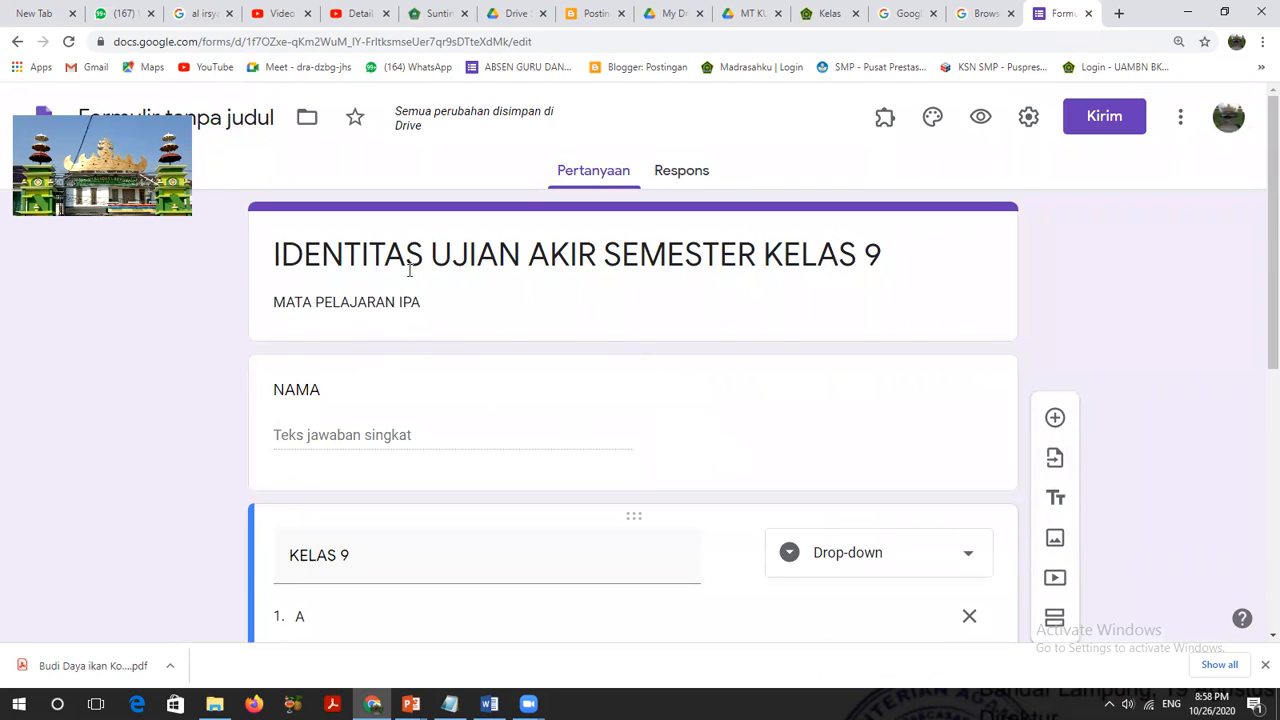
{"action": "scroll", "coordinate": [408, 320], "scroll_direction": "down", "scroll_amount": 2}
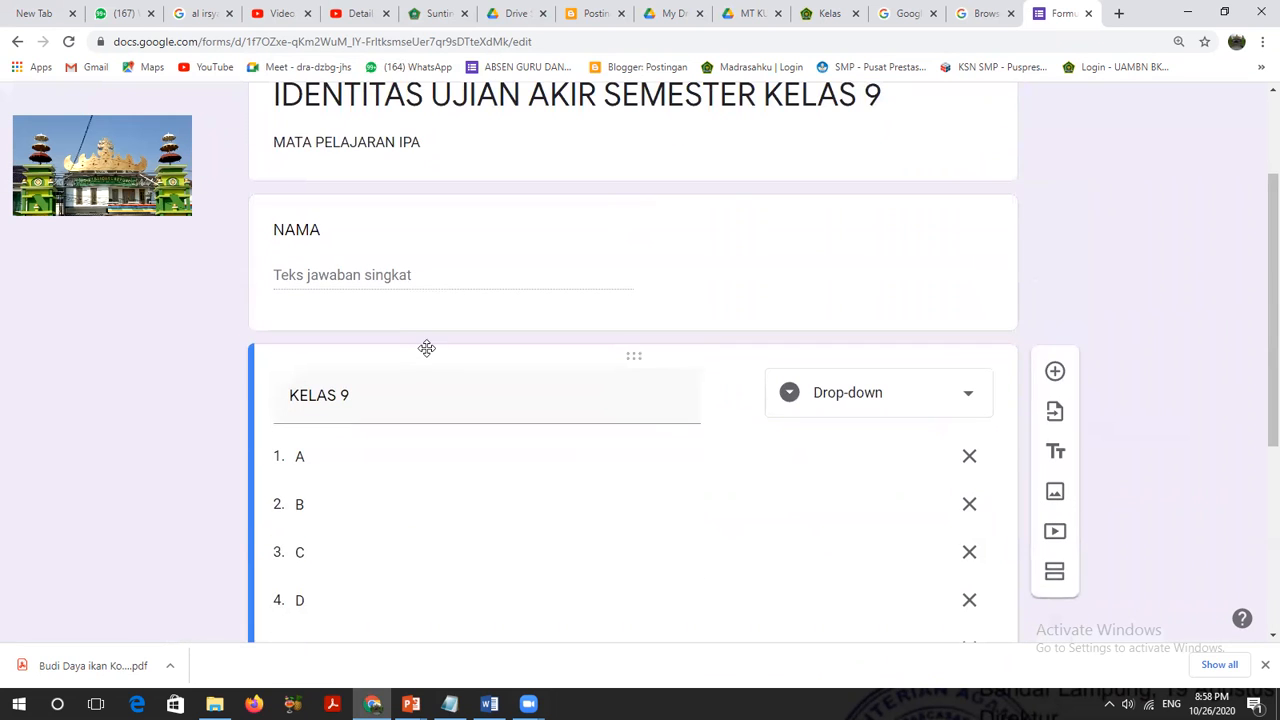
{"action": "scroll", "coordinate": [427, 352], "scroll_direction": "down", "scroll_amount": 3}
{"action": "scroll", "coordinate": [429, 358], "scroll_direction": "up", "scroll_amount": 5}
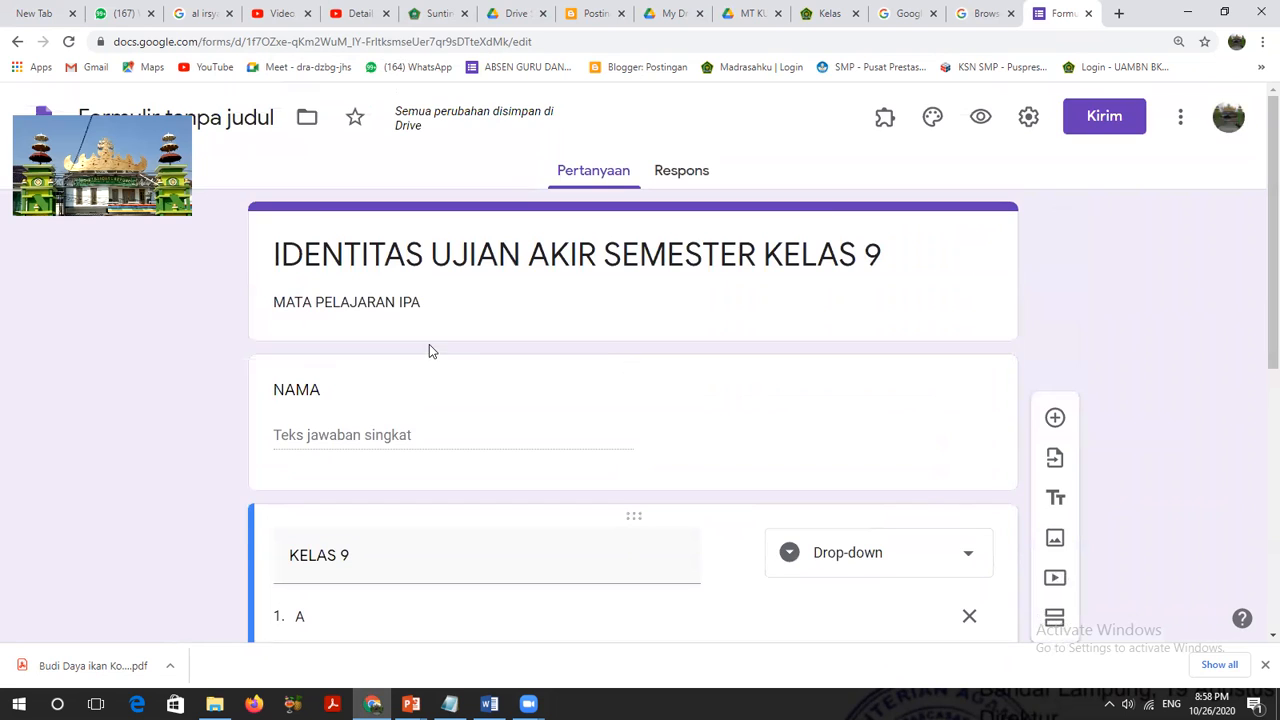
{"action": "scroll", "coordinate": [429, 352], "scroll_direction": "down", "scroll_amount": 4}
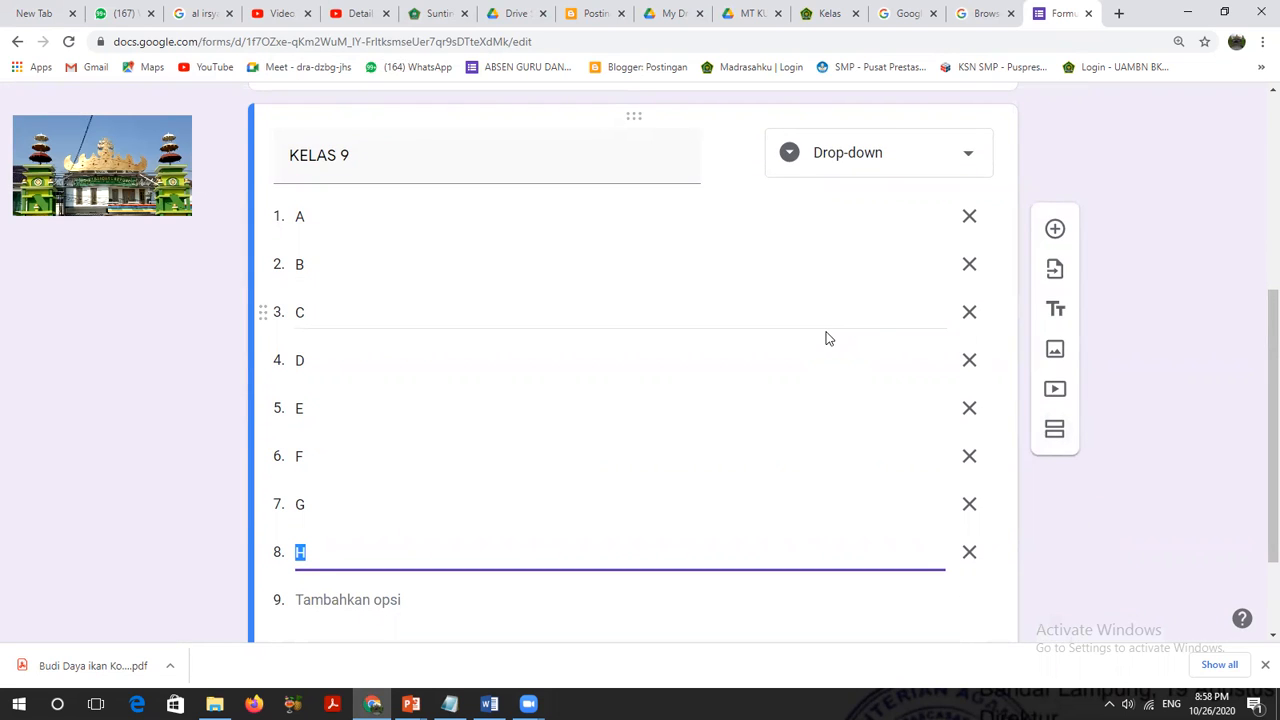
{"action": "scroll", "coordinate": [826, 338], "scroll_direction": "up", "scroll_amount": 3}
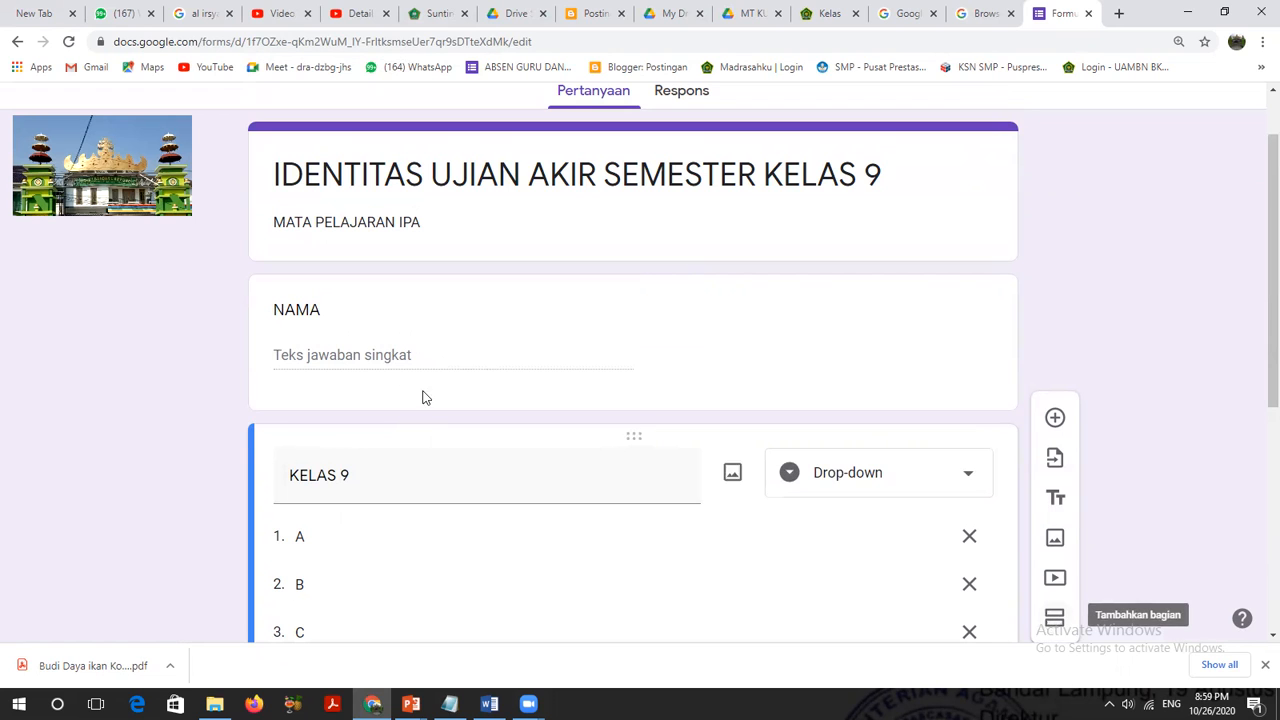
{"action": "left_click", "coordinate": [423, 350]}
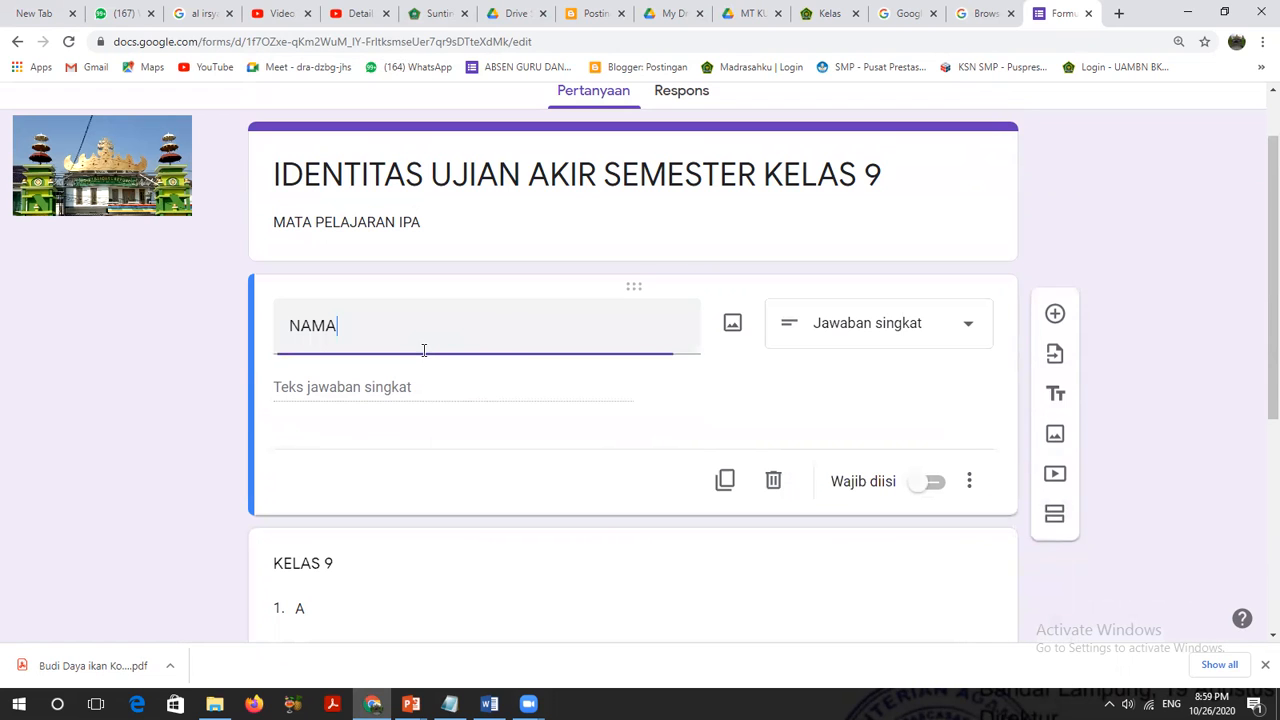
{"action": "left_click", "coordinate": [931, 482]}
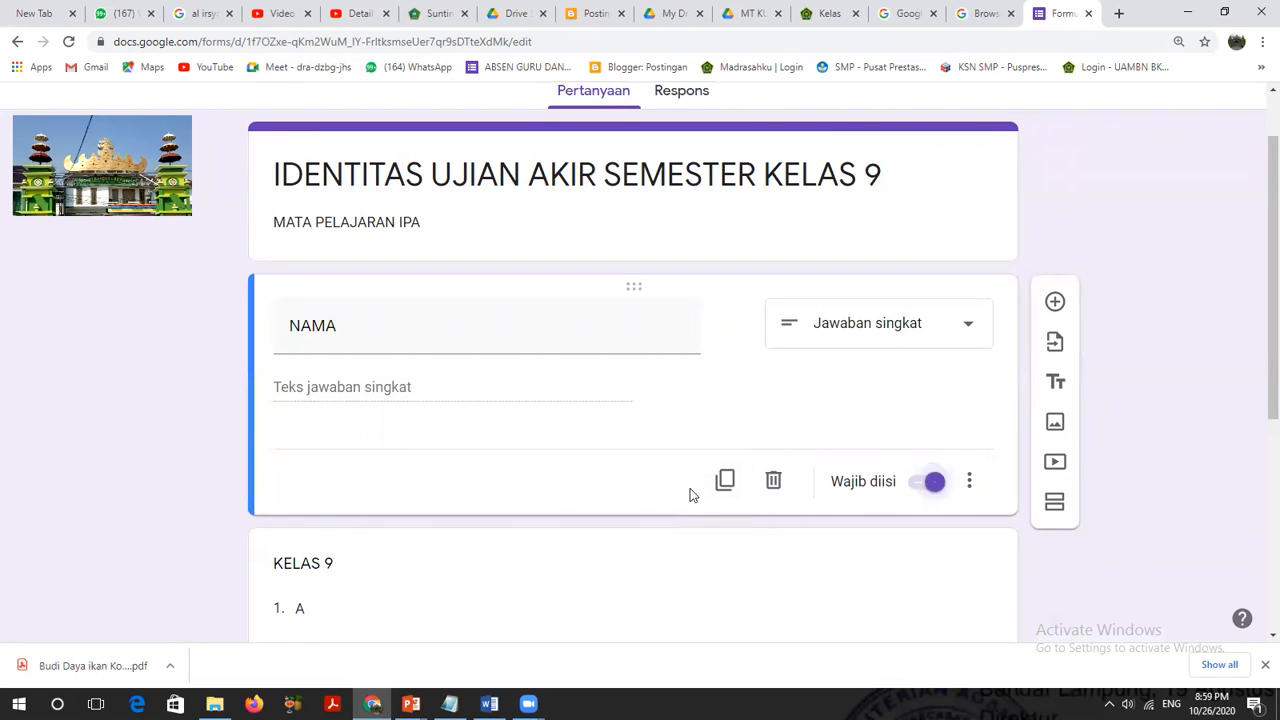
- Make the KELAS 9 drop-down question mandatory (Wajib diisi)
{"action": "scroll", "coordinate": [689, 486], "scroll_direction": "down", "scroll_amount": 4}
{"action": "left_click", "coordinate": [347, 545]}
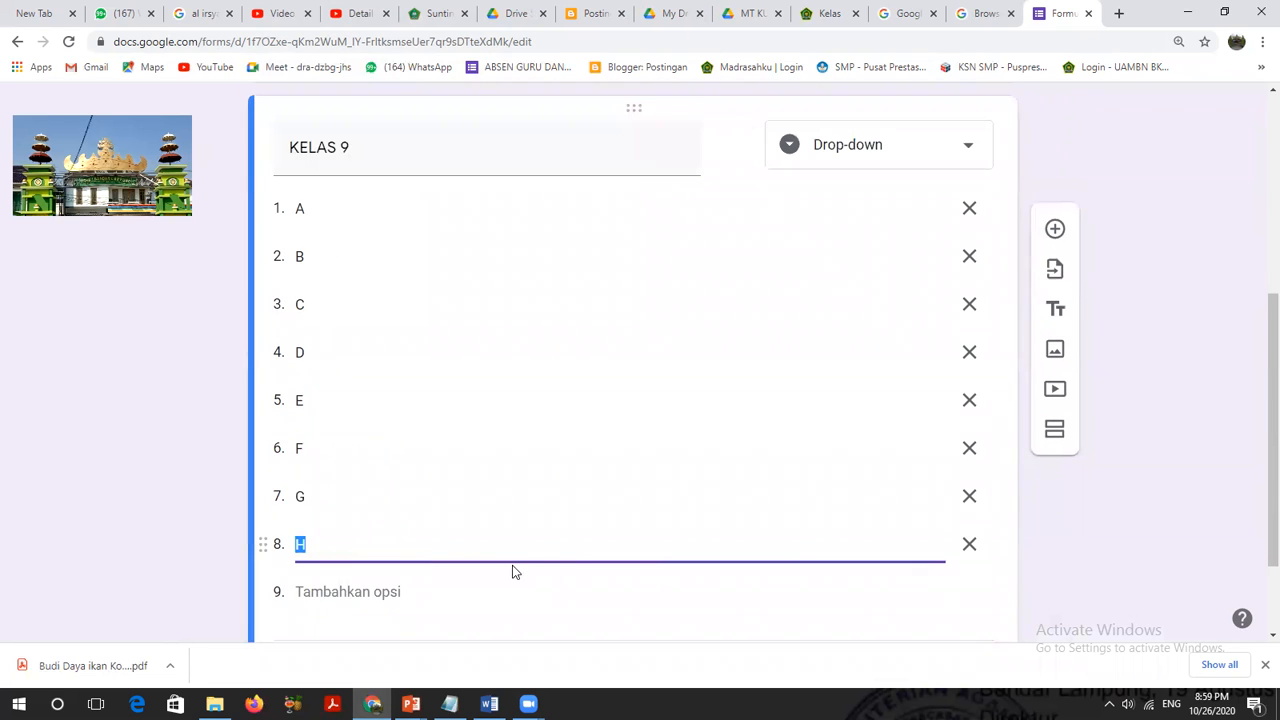
{"action": "left_click", "coordinate": [931, 546]}
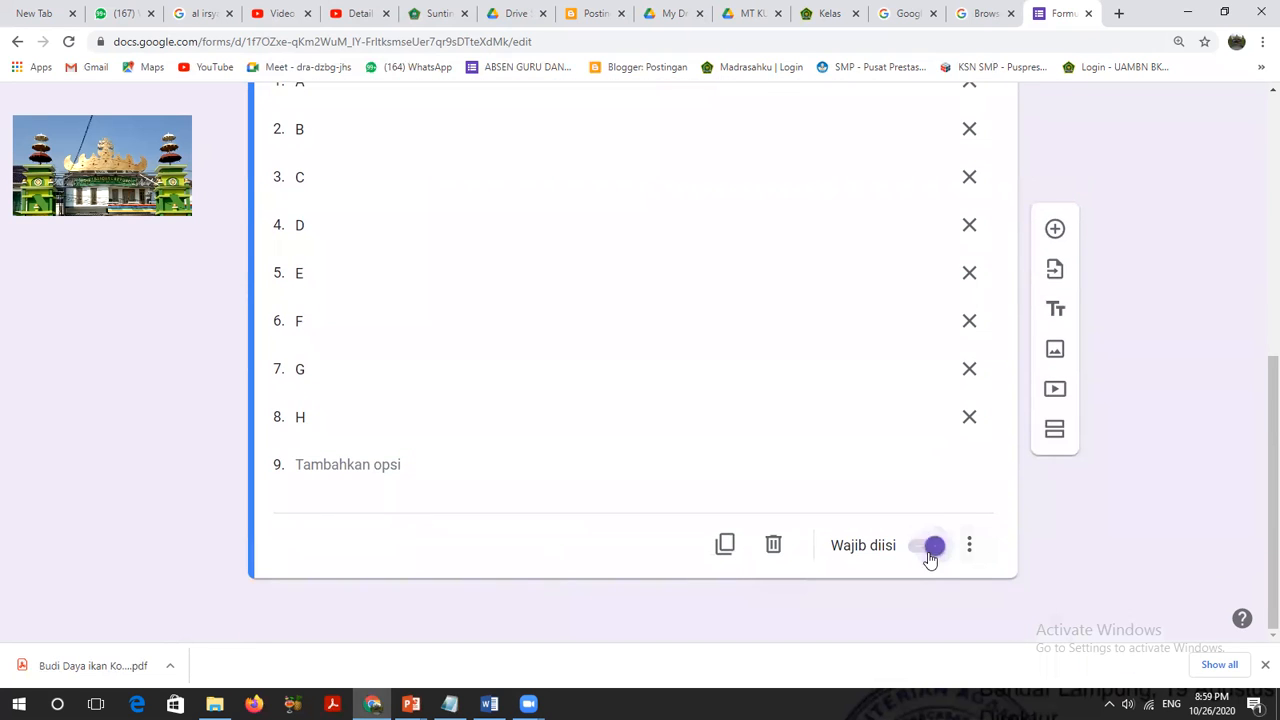
- Add a second section titled "SOAL UJIAN AKHIR SEMESTER IPA KELAS 9" and insert a blank question in it
{"action": "scroll", "coordinate": [933, 528], "scroll_direction": "up", "scroll_amount": 5}
{"action": "scroll", "coordinate": [640, 414], "scroll_direction": "down", "scroll_amount": 3}
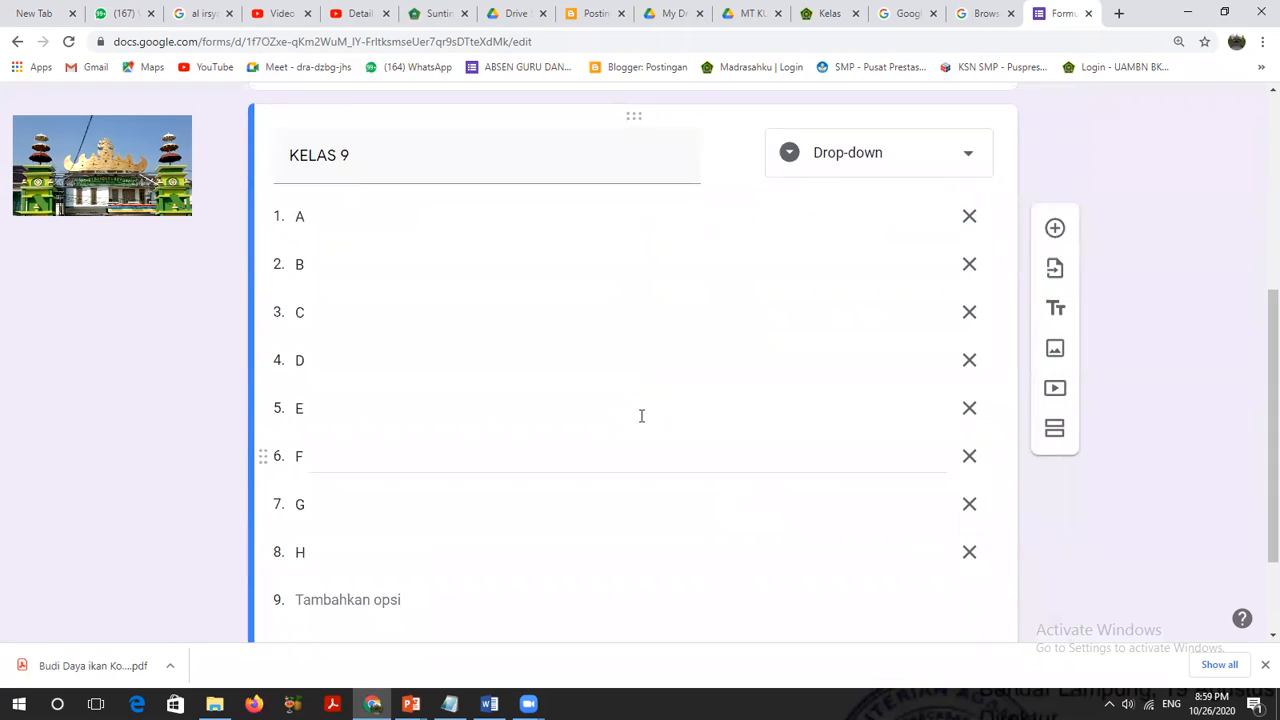
{"action": "scroll", "coordinate": [700, 429], "scroll_direction": "up", "scroll_amount": 4}
{"action": "scroll", "coordinate": [705, 432], "scroll_direction": "down", "scroll_amount": 5}
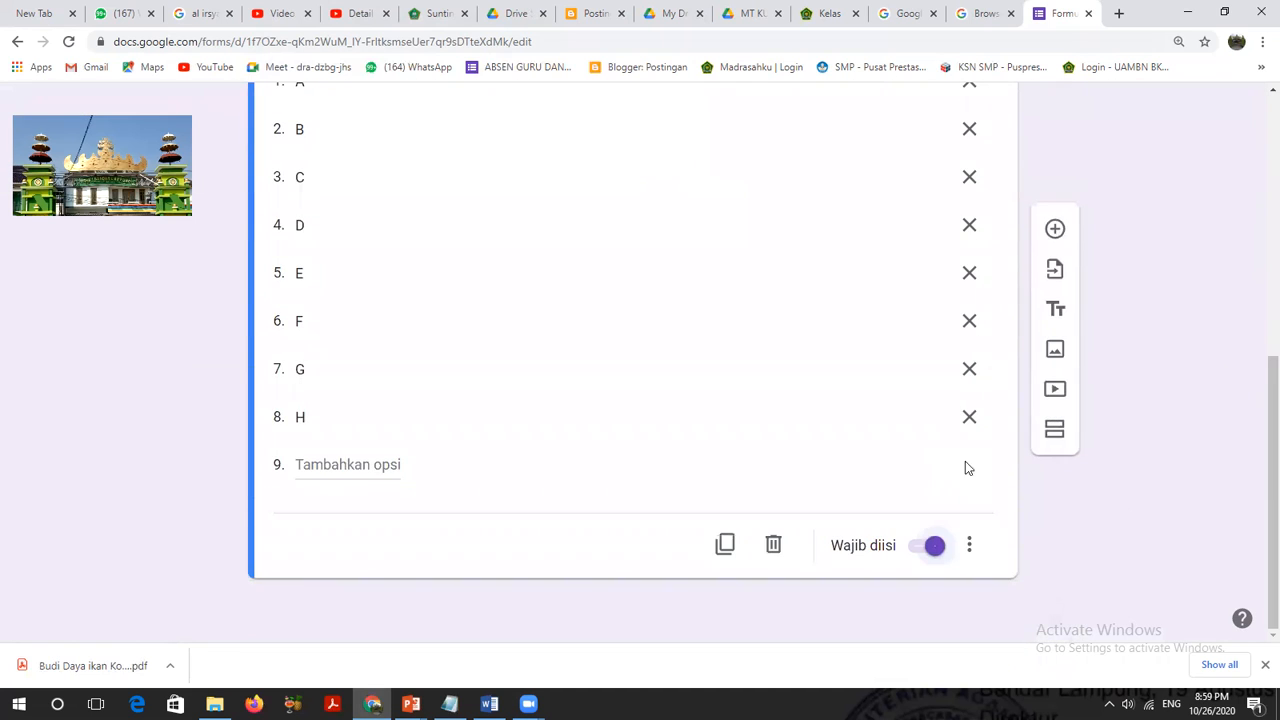
{"action": "left_click", "coordinate": [1058, 436]}
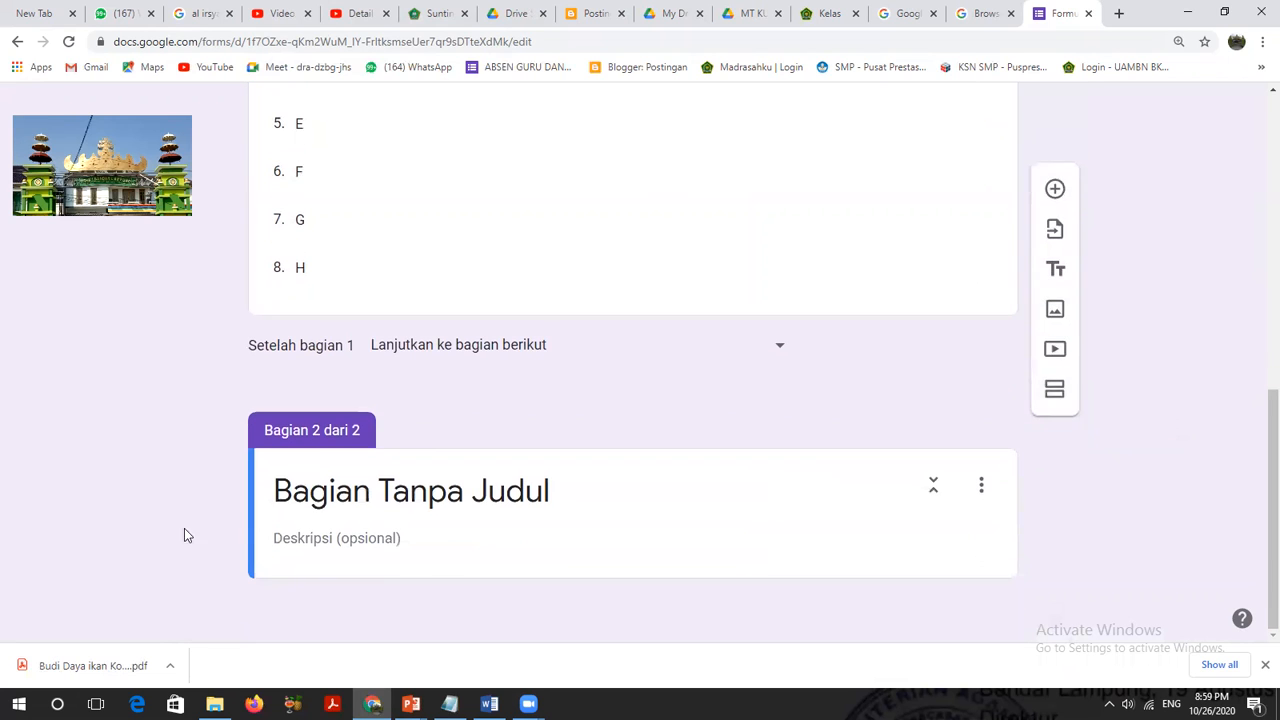
{"action": "left_click", "coordinate": [338, 496]}
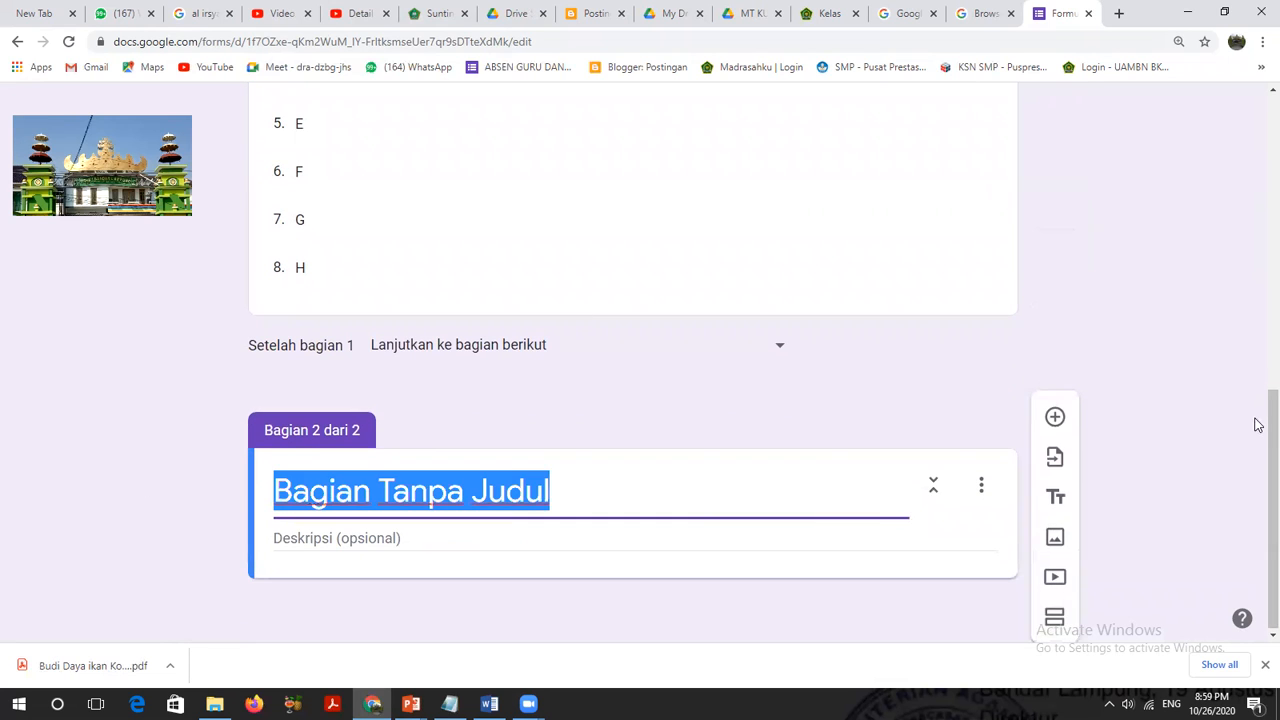
{"action": "type", "text": "SOAL "}
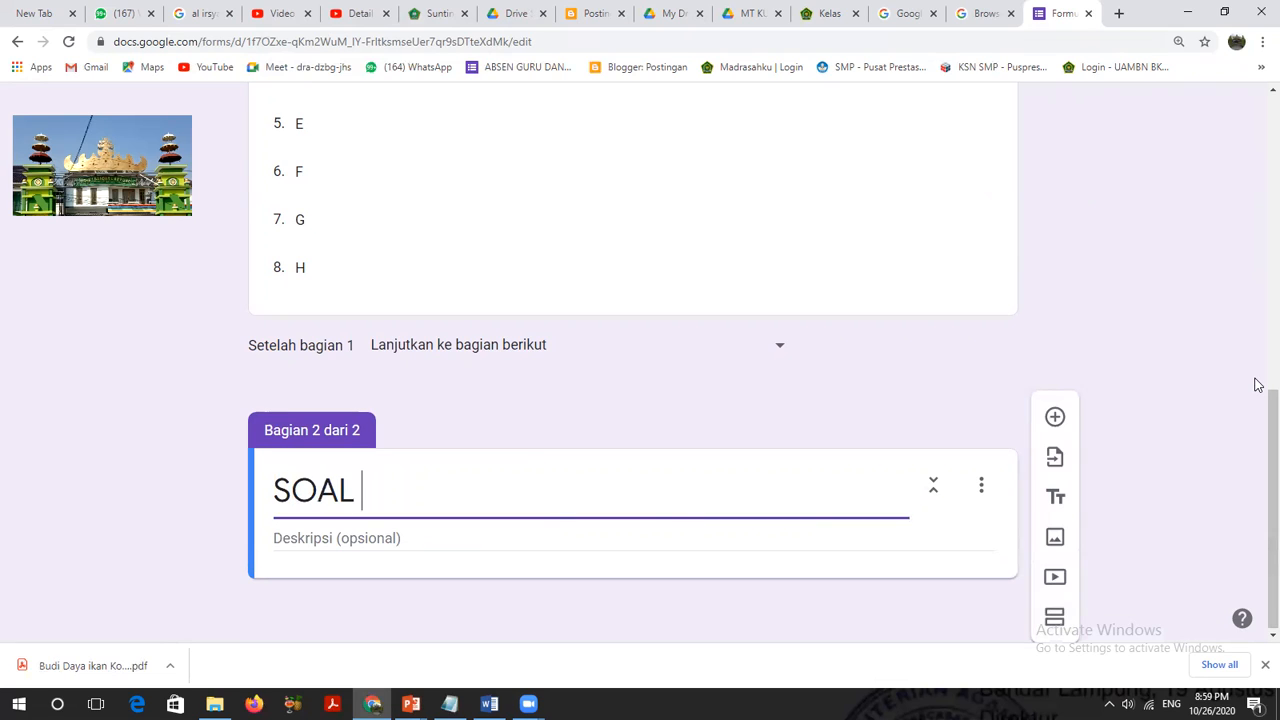
{"action": "type", "text": "IPA"}
{"action": "key", "text": "BackSpace"}
{"action": "key", "text": "BackSpace"}
{"action": "type", "text": "UJIAN"}
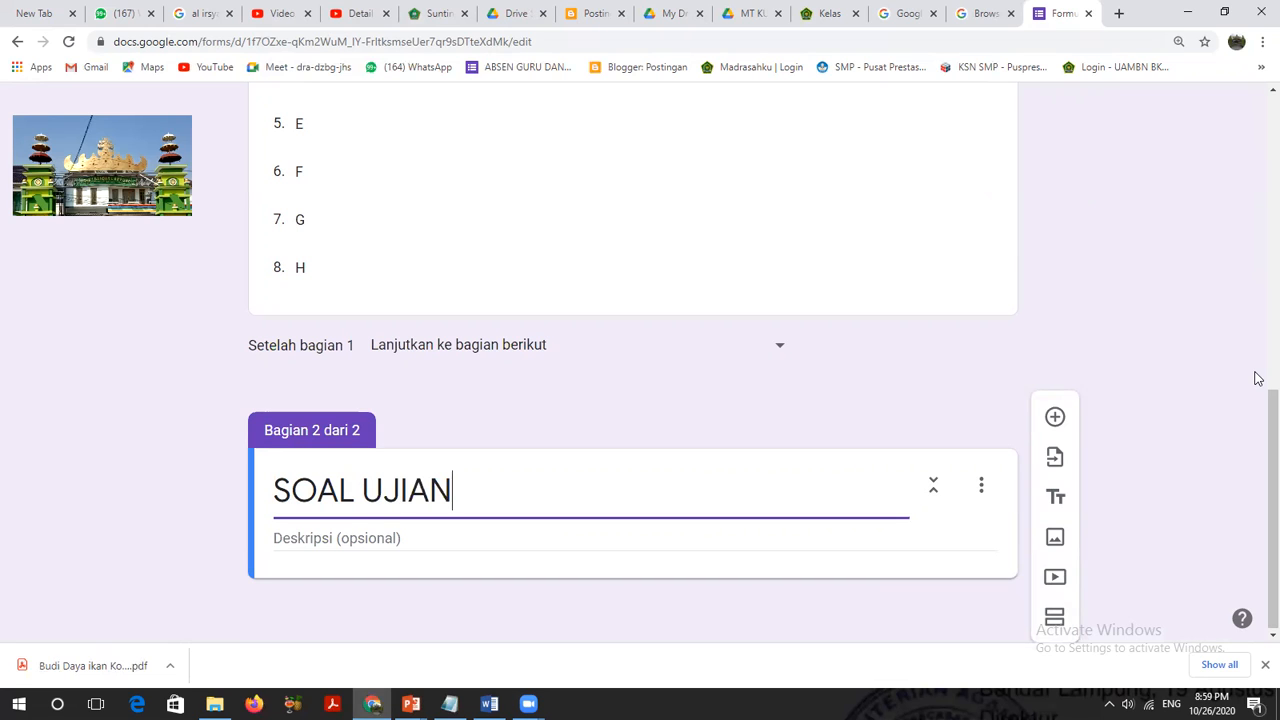
{"action": "type", "text": " AKHIR SEME"}
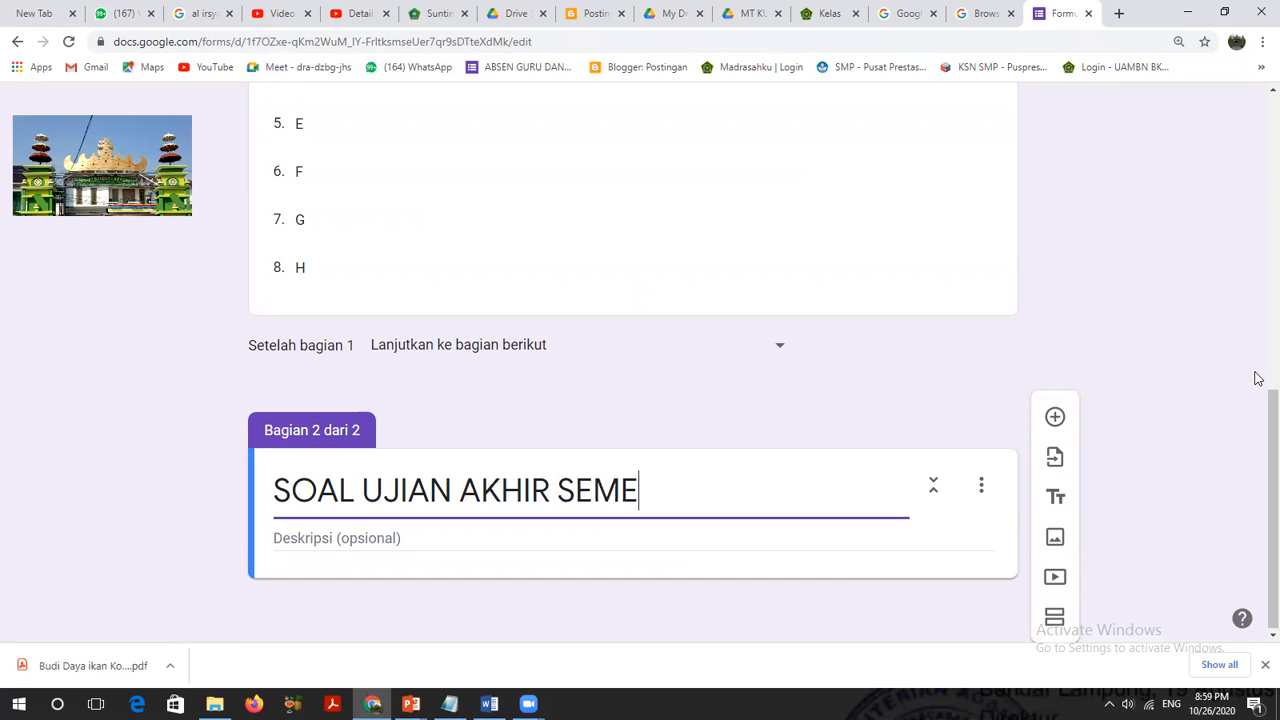
{"action": "type", "text": "STER IP"}
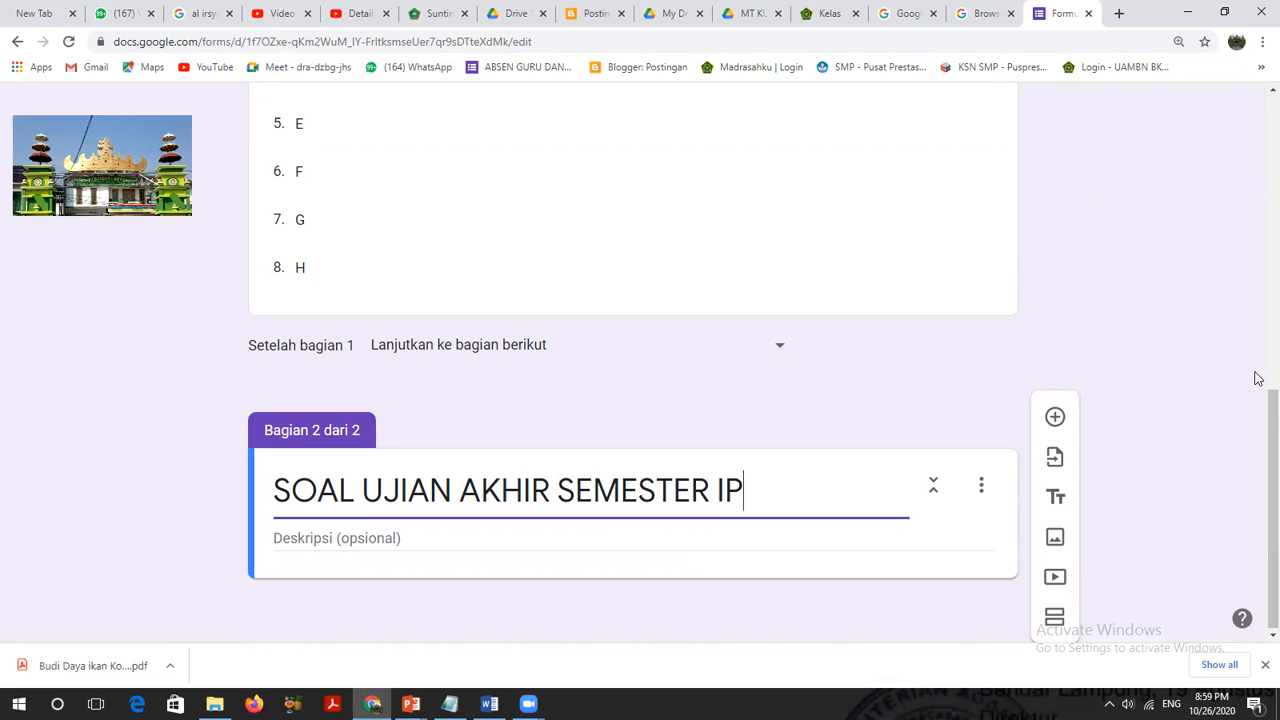
{"action": "type", "text": "A KELAS 9"}
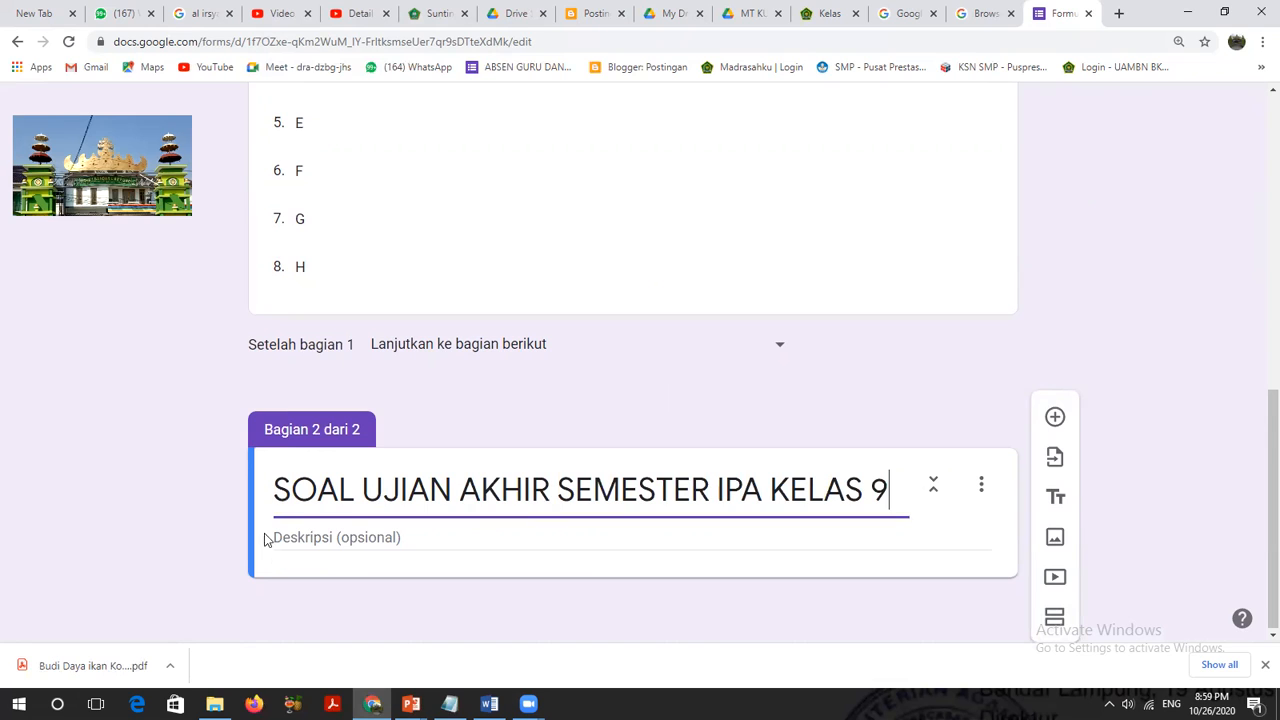
{"action": "left_click", "coordinate": [1057, 421]}
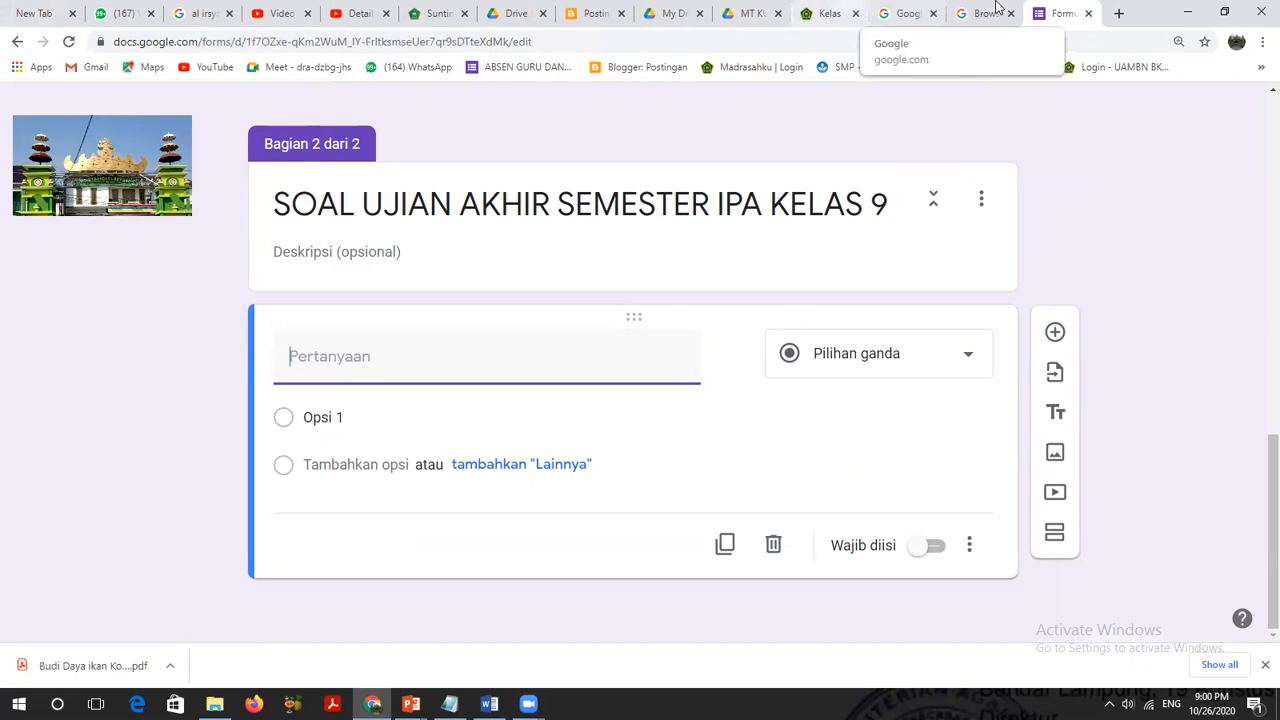
- Search Google for "SOAL IPA KELAS 9 MTS" in a new browser tab
{"action": "left_click", "coordinate": [1117, 14]}
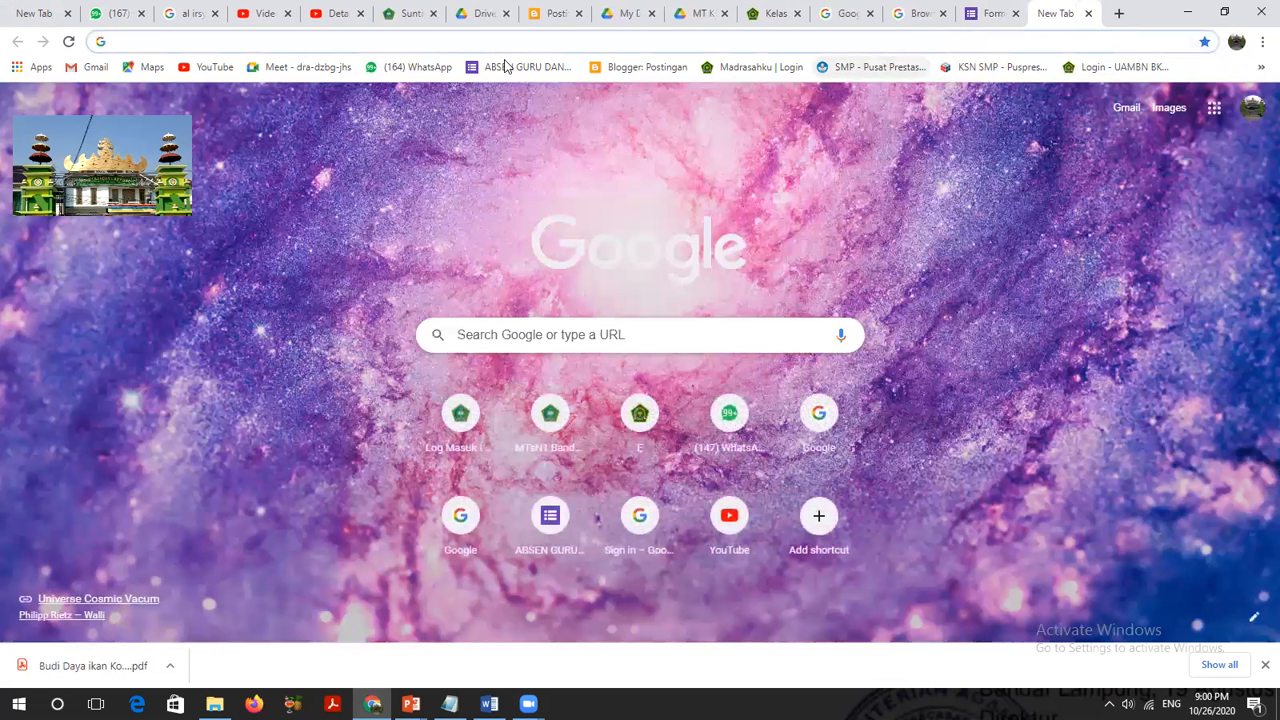
{"action": "left_click", "coordinate": [510, 323]}
{"action": "type", "text": "SOAL"}
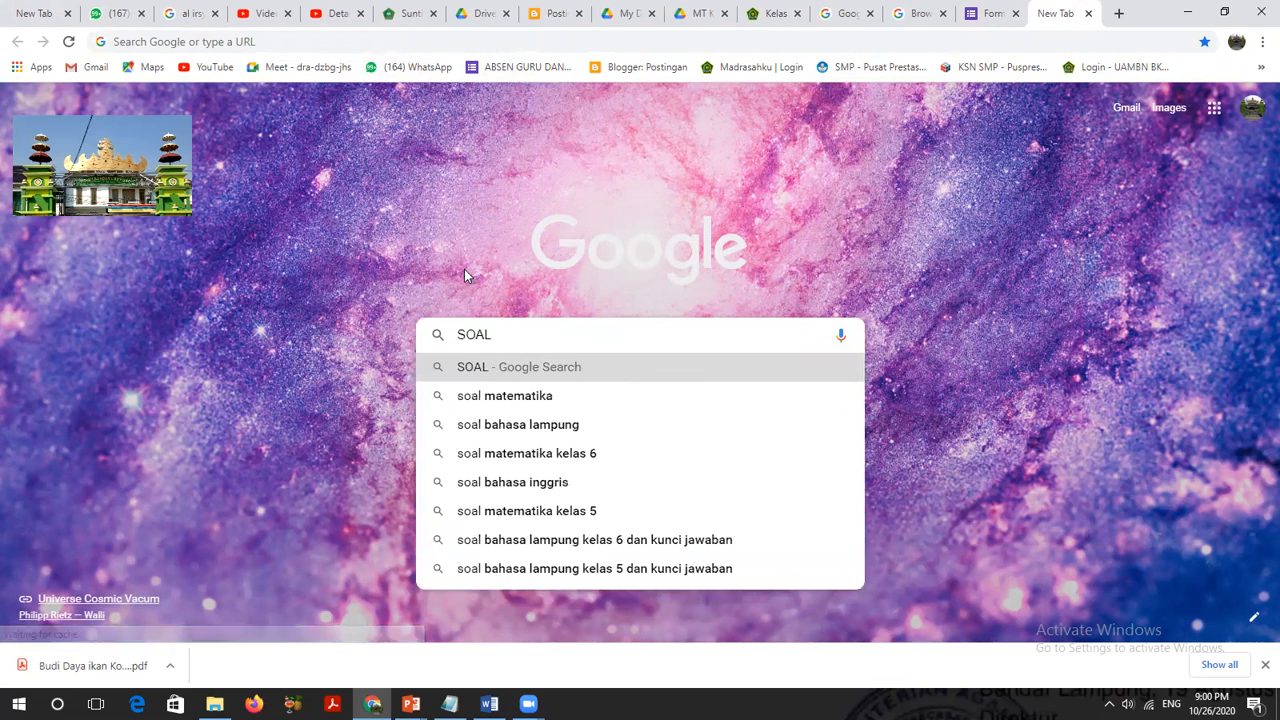
{"action": "type", "text": " IPA KELAS 9 "}
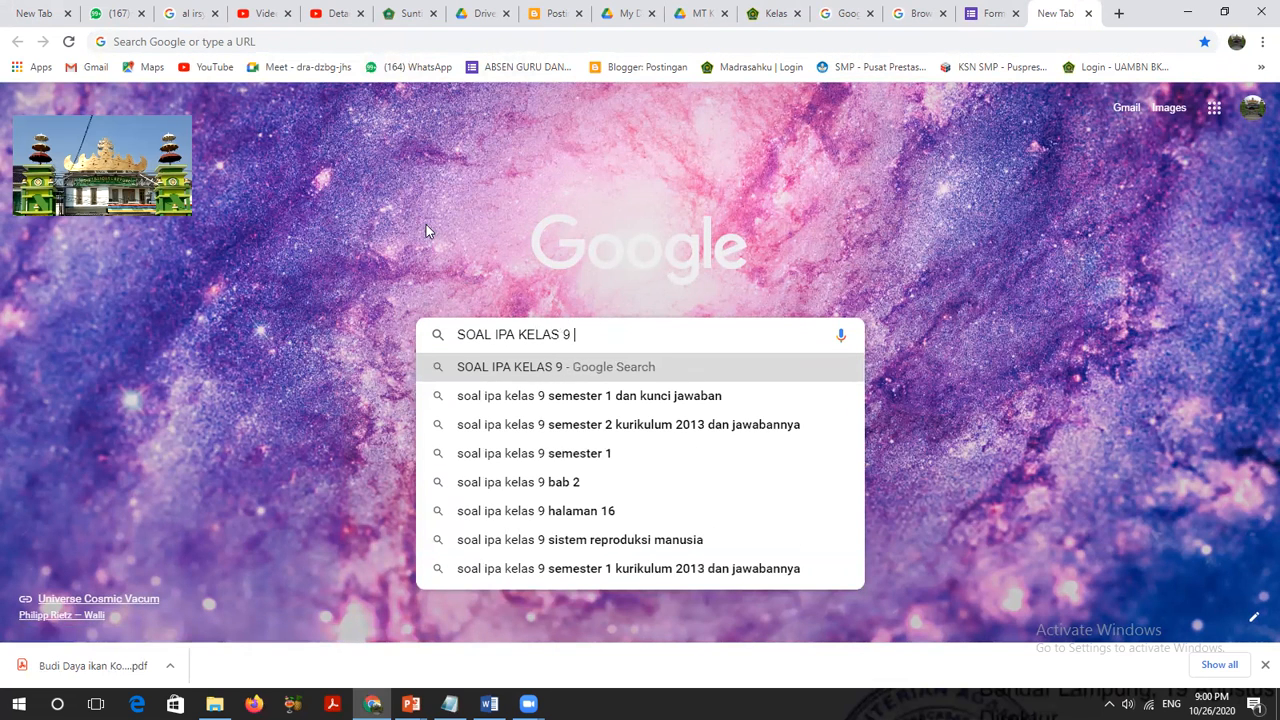
{"action": "type", "text": "MTS"}
{"action": "key", "text": "Return"}
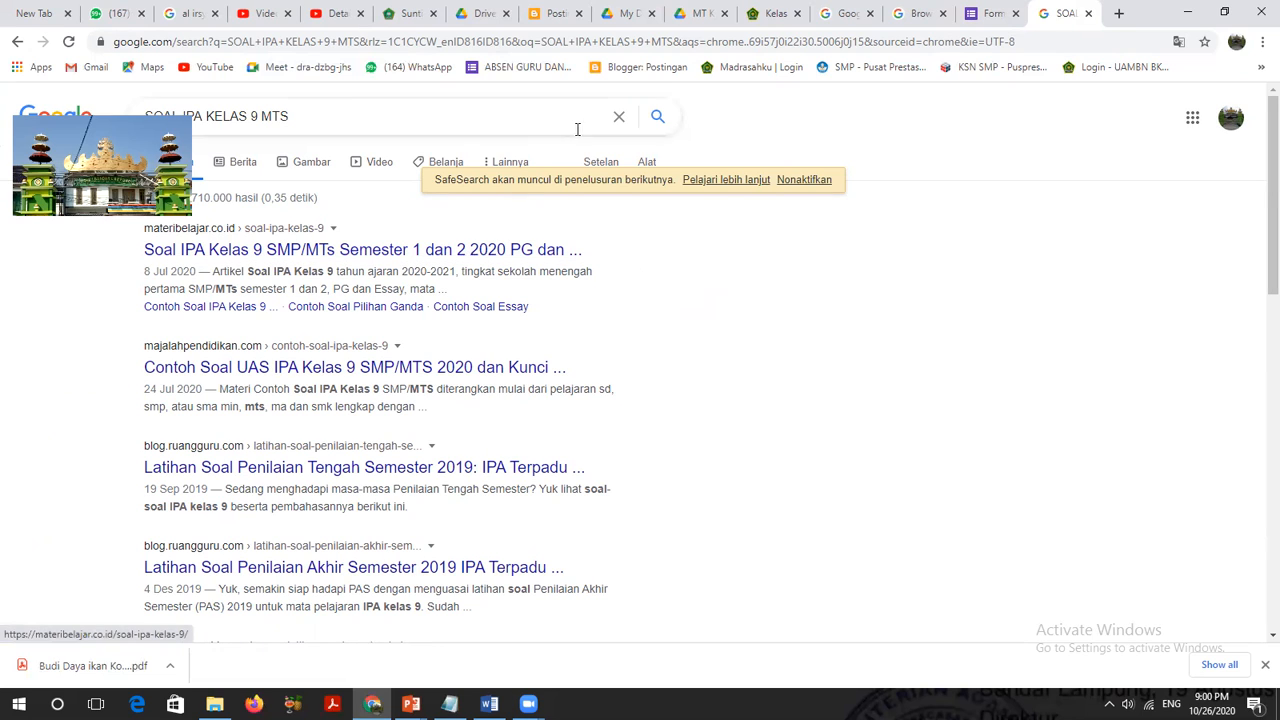
- Refine the web search to "SOAL IPA PILIHAN KELAS 9 MTS"
{"action": "left_click", "coordinate": [214, 118]}
{"action": "type", "text": "PILIHA"}
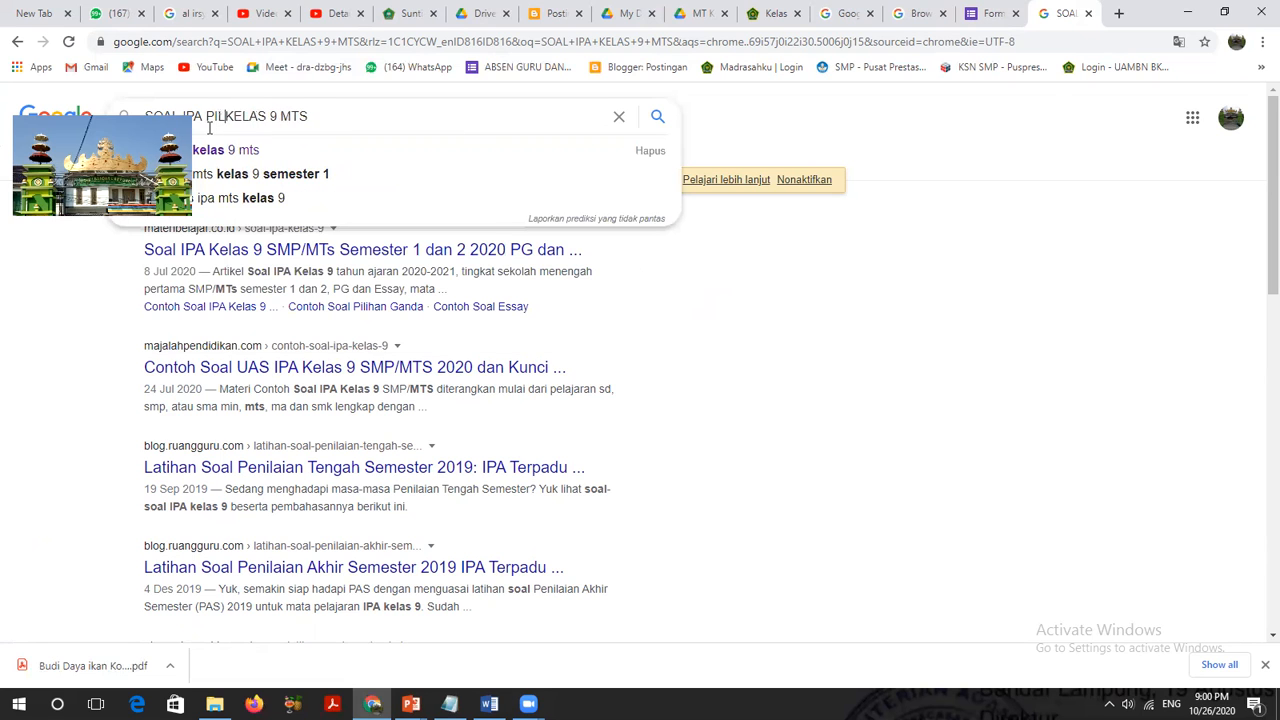
{"action": "type", "text": "N"}
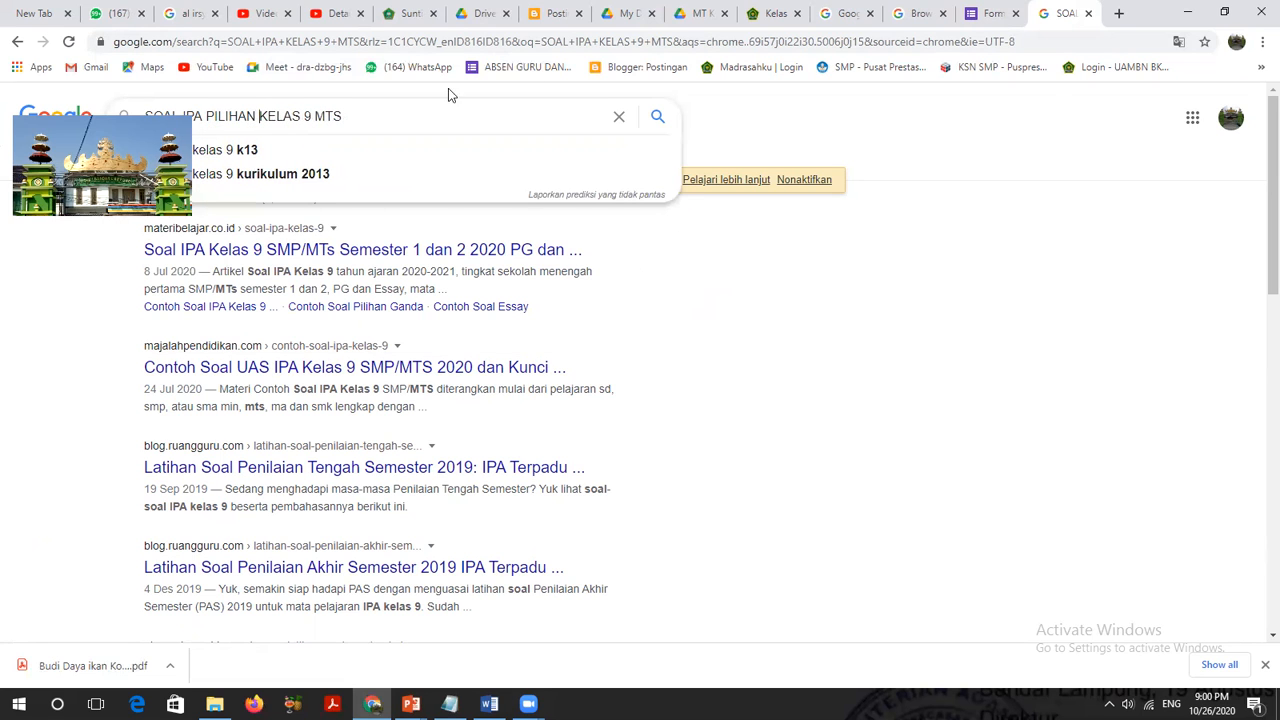
{"action": "left_click", "coordinate": [658, 117]}
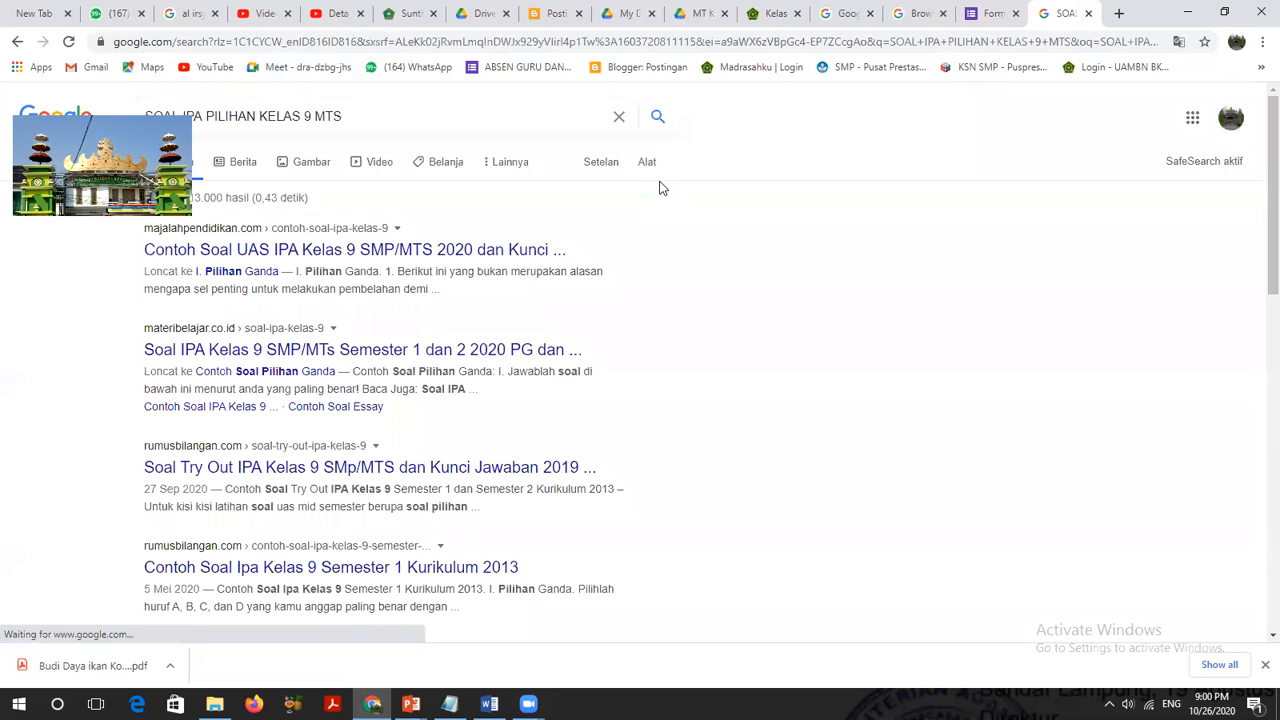
- Open the materibelajar.co.id result "Soal IPA Kelas 9 SMP/MTs Semester 1 dan 2" in a new tab and skim its content
{"action": "right_click", "coordinate": [413, 360]}
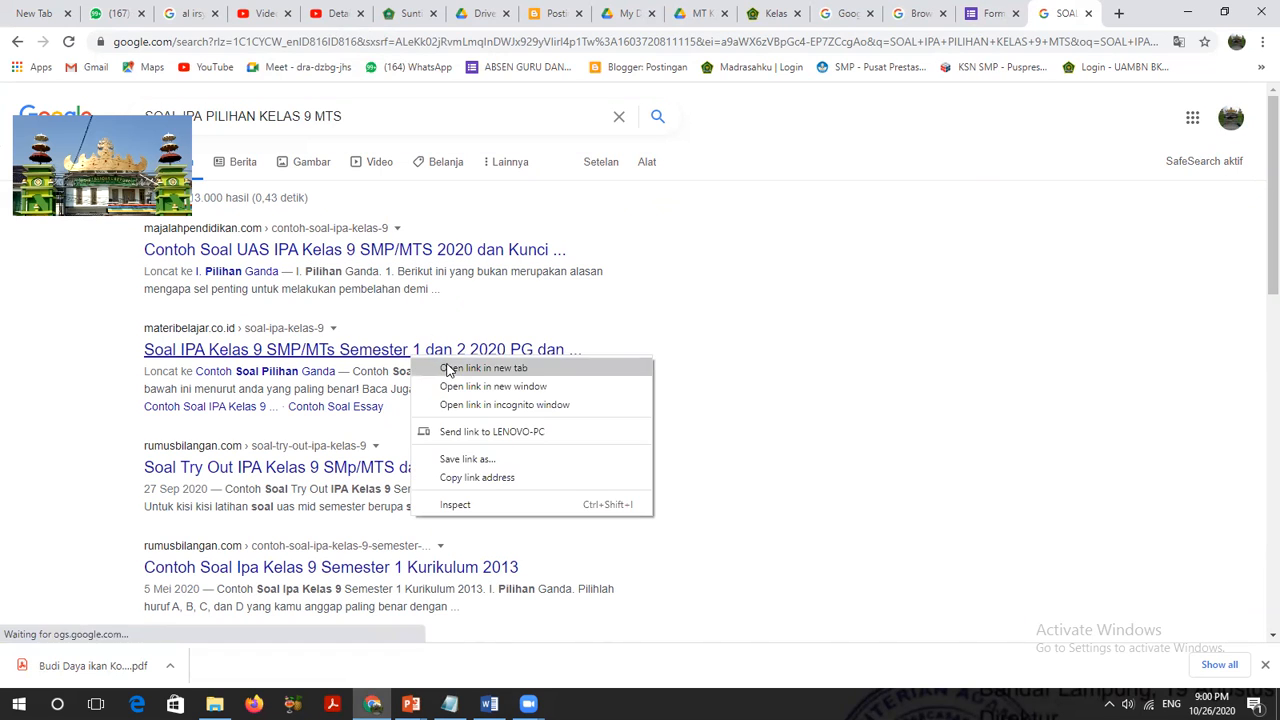
{"action": "left_click", "coordinate": [446, 367]}
{"action": "scroll", "coordinate": [720, 330], "scroll_direction": "down", "scroll_amount": 15}
{"action": "scroll", "coordinate": [717, 338], "scroll_direction": "up", "scroll_amount": 10}
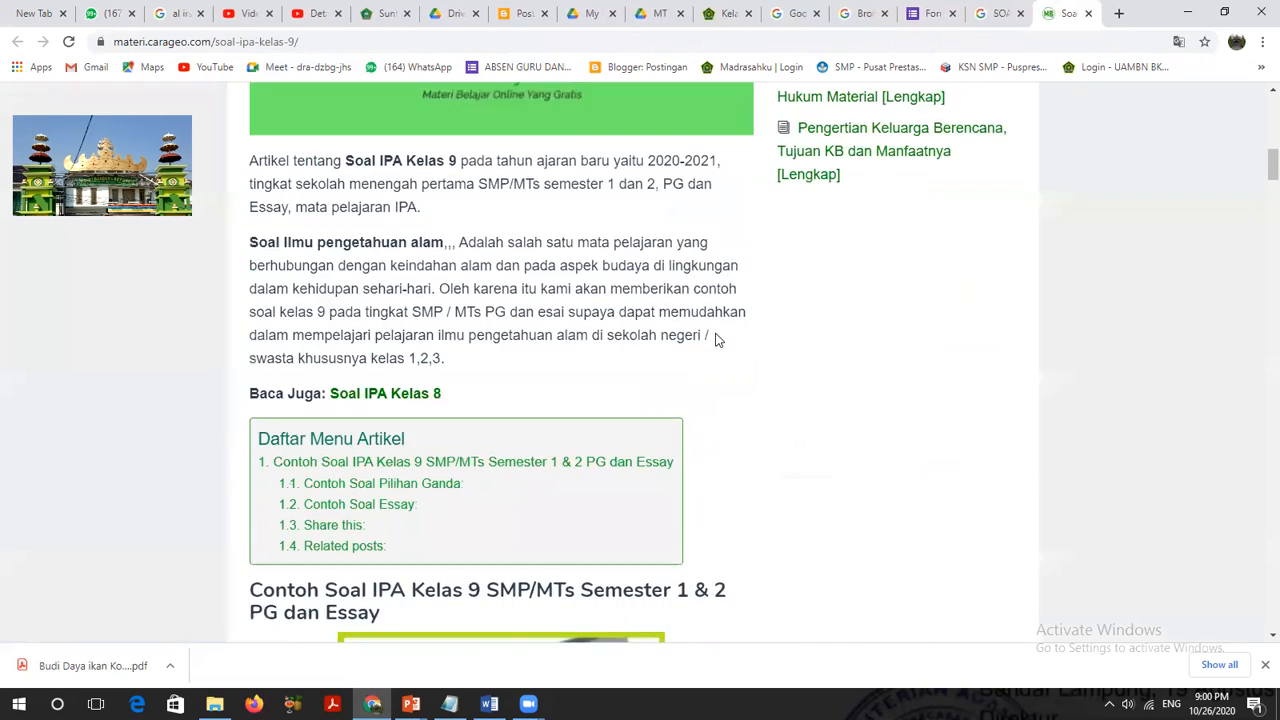
{"action": "scroll", "coordinate": [853, 231], "scroll_direction": "up", "scroll_amount": 5}
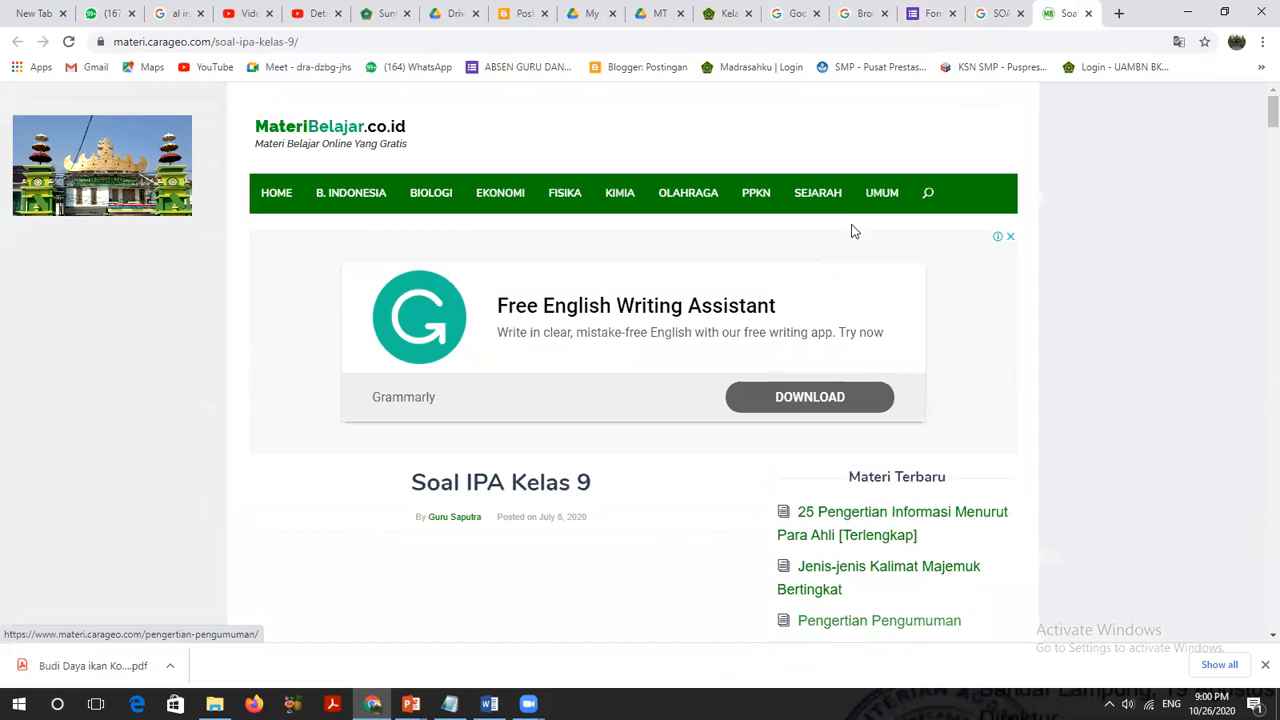
- Return to the search results and open rumusbilangan.com's "Contoh Soal Ipa Kelas 9 Semester 1 Kurikulum 2013"
{"action": "left_click", "coordinate": [980, 16]}
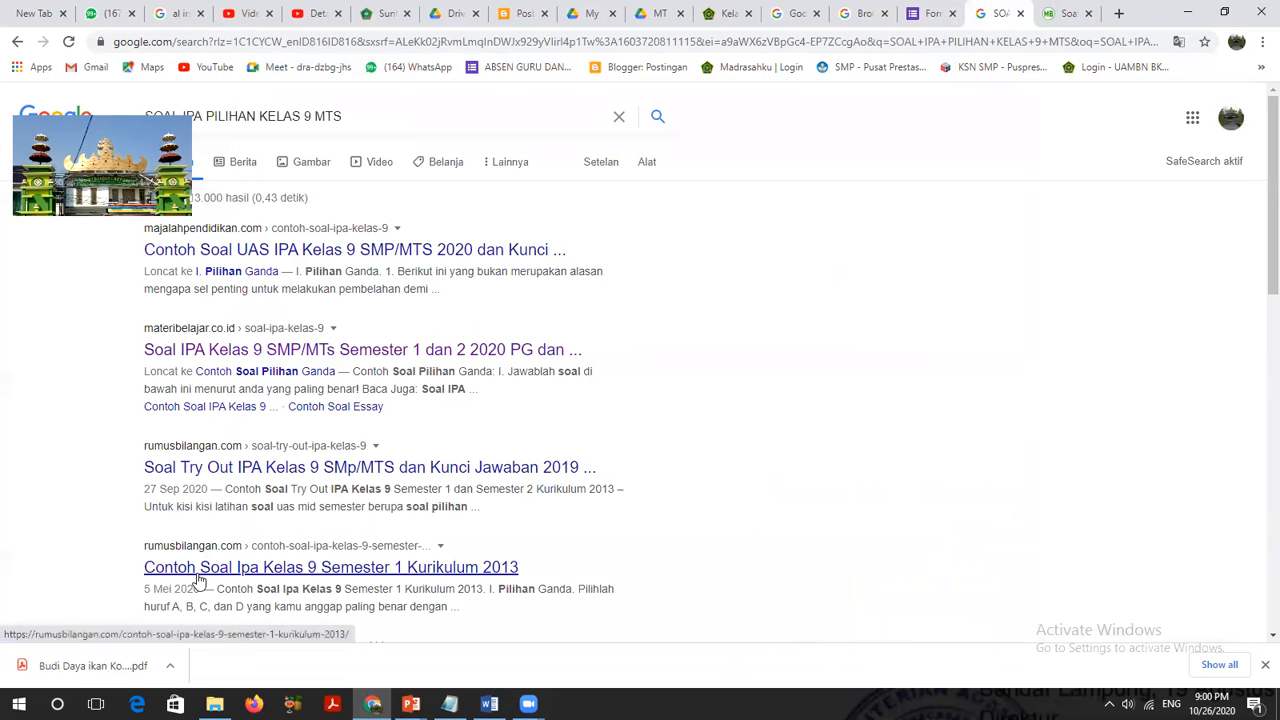
{"action": "left_click", "coordinate": [325, 568]}
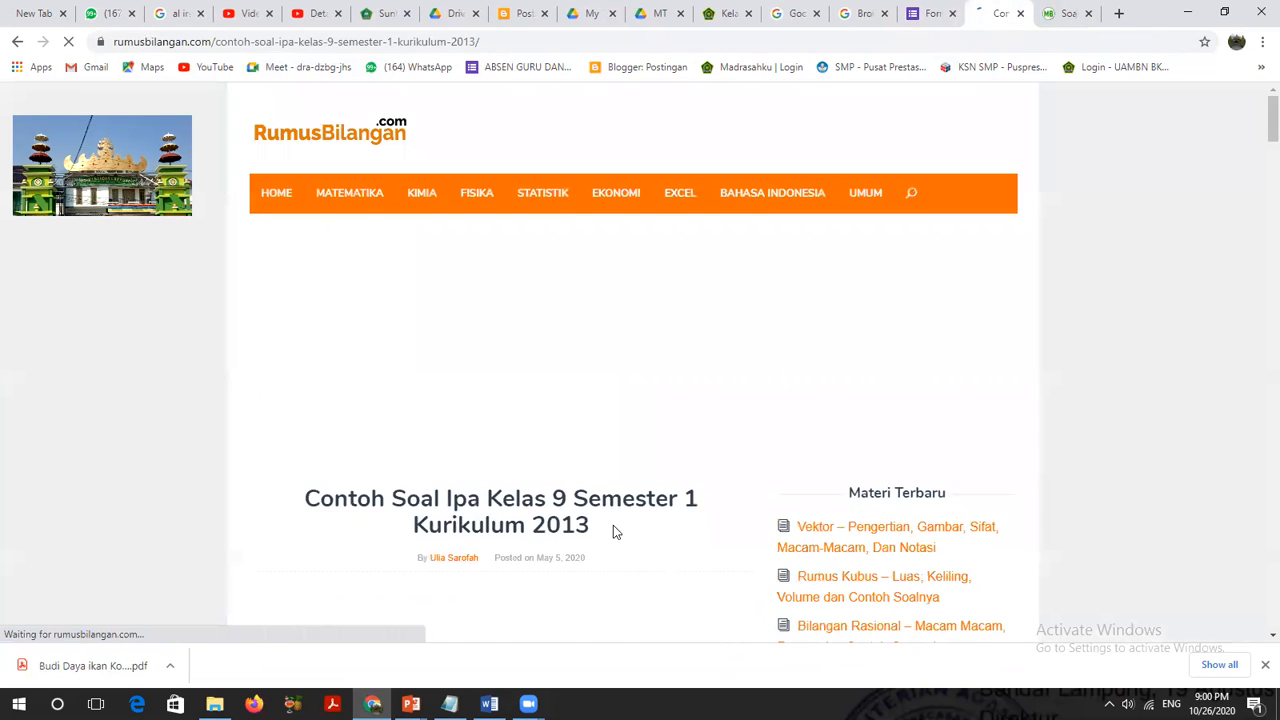
- Copy the text of question 1 from the web page into the form's empty question and keep its type as Pilihan ganda
{"action": "scroll", "coordinate": [623, 525], "scroll_direction": "down", "scroll_amount": 5}
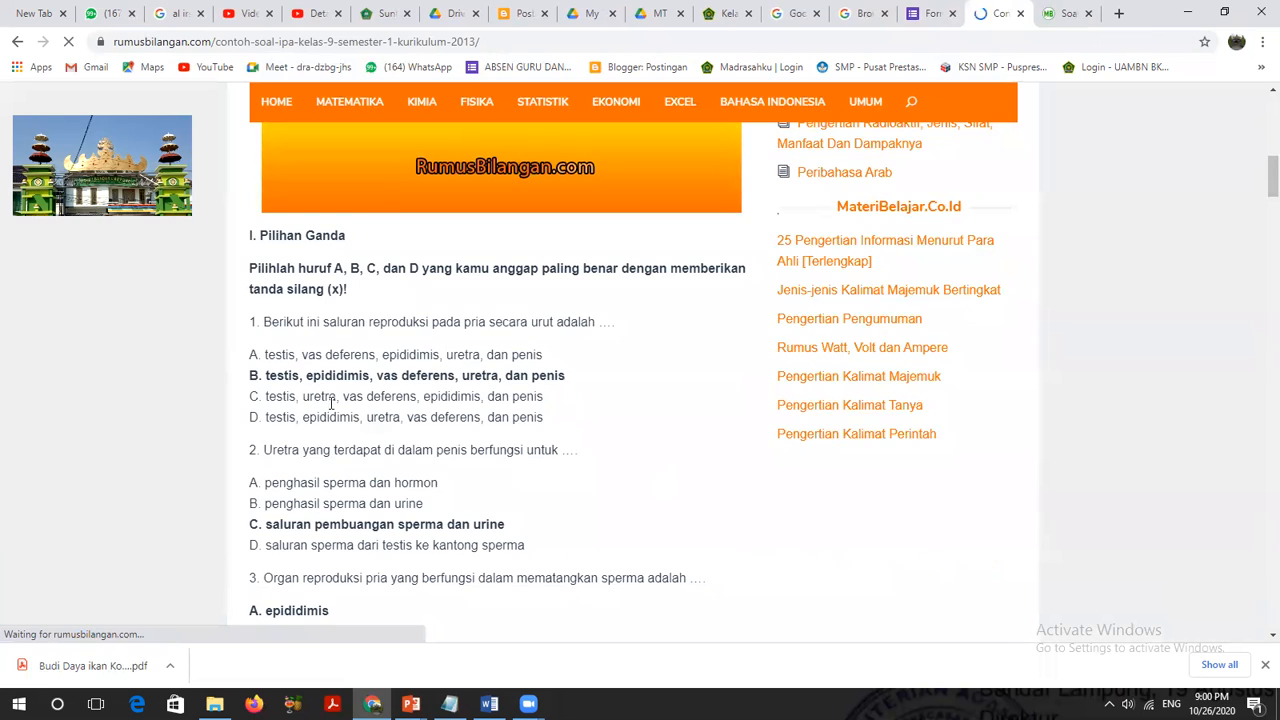
{"action": "scroll", "coordinate": [300, 280], "scroll_direction": "down", "scroll_amount": 1}
{"action": "left_click_drag", "start_coordinate": [262, 241], "coordinate": [618, 258]}
{"action": "right_click", "coordinate": [537, 246]}
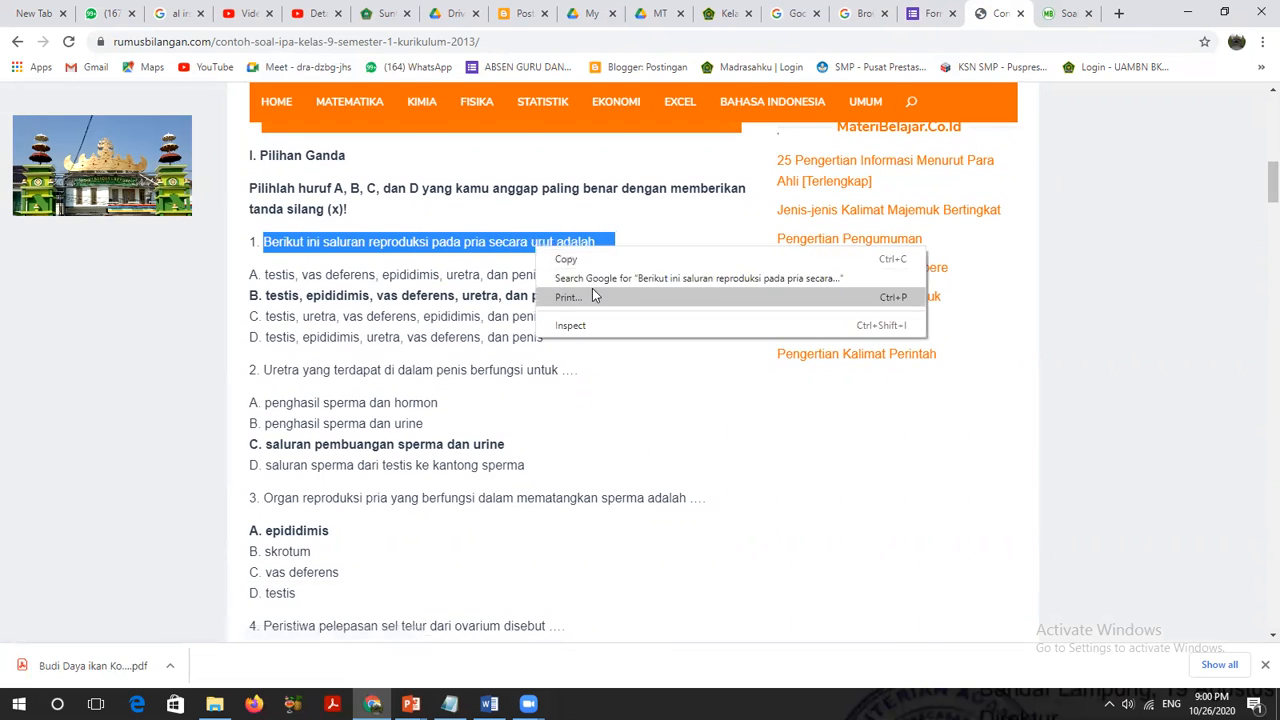
{"action": "left_click", "coordinate": [586, 263]}
{"action": "left_click", "coordinate": [918, 22]}
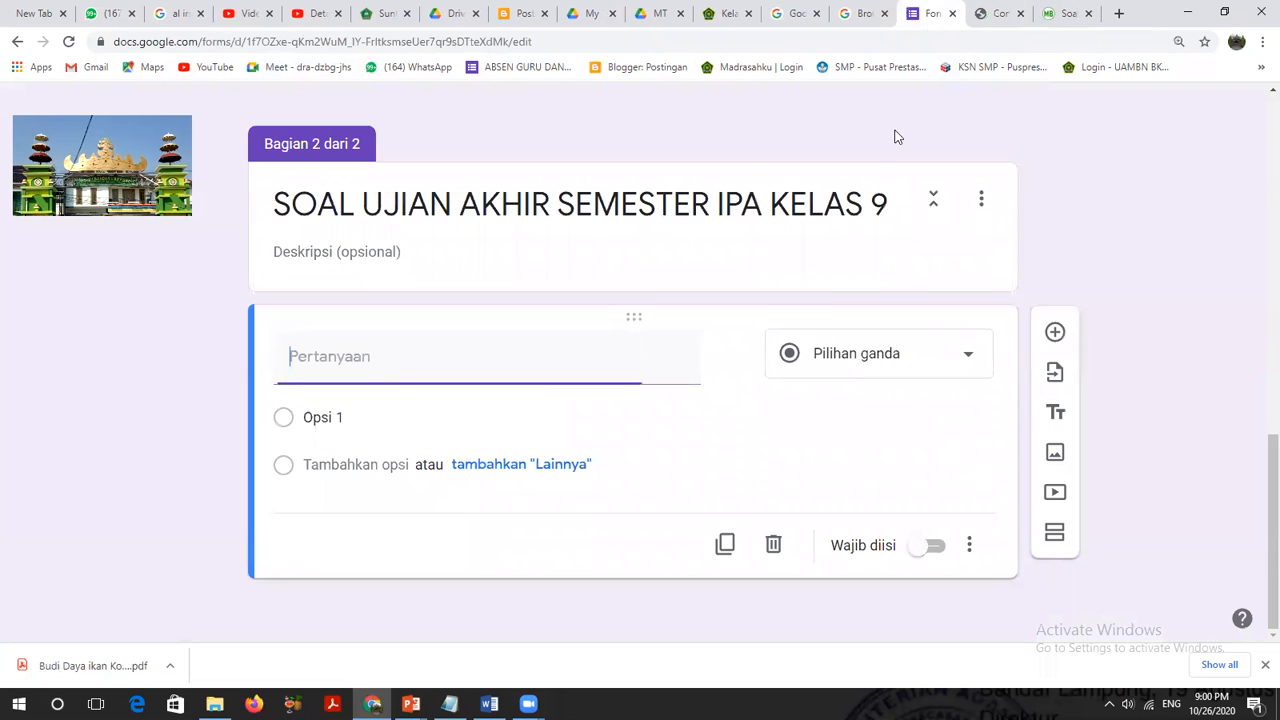
{"action": "right_click", "coordinate": [325, 368]}
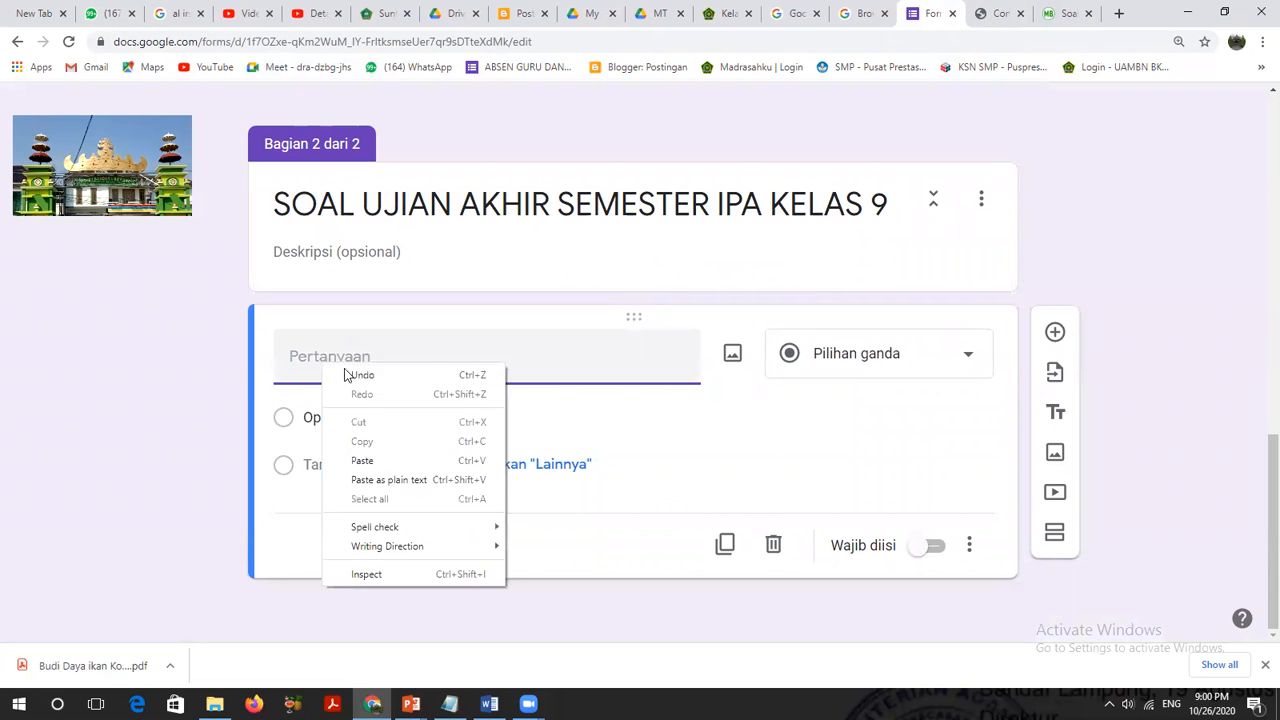
{"action": "left_click", "coordinate": [368, 460]}
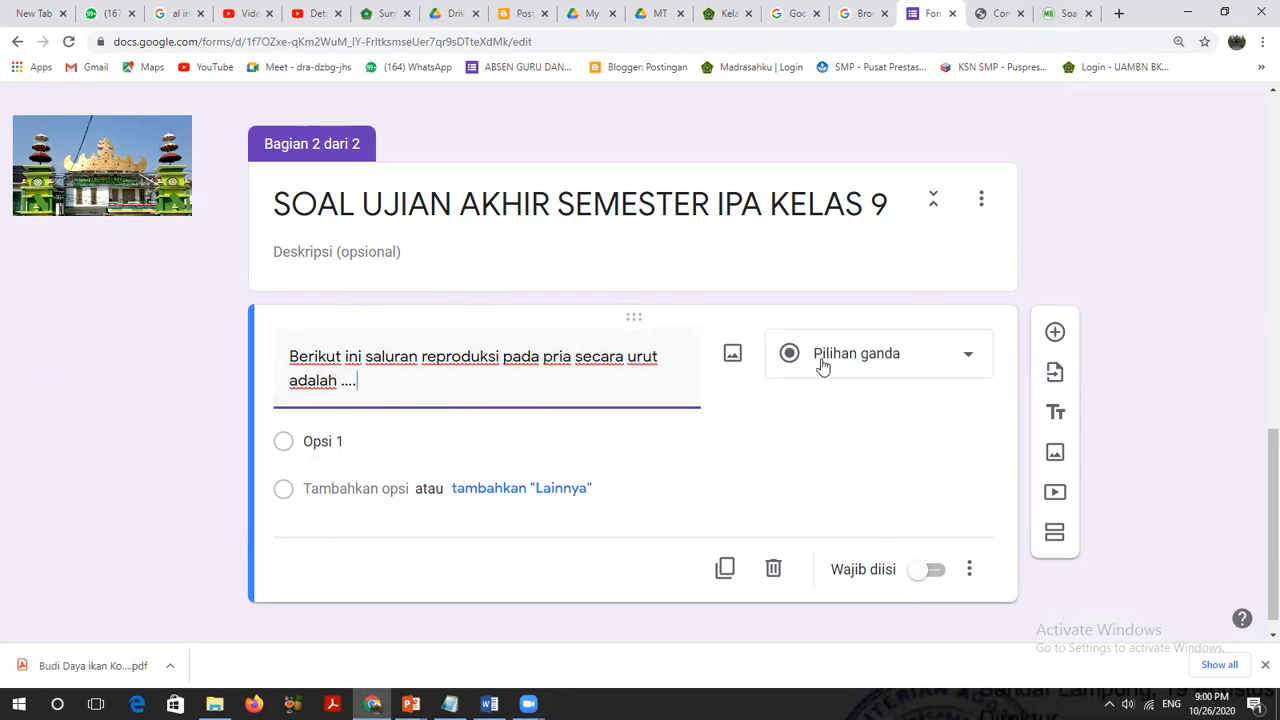
{"action": "left_click", "coordinate": [970, 358]}
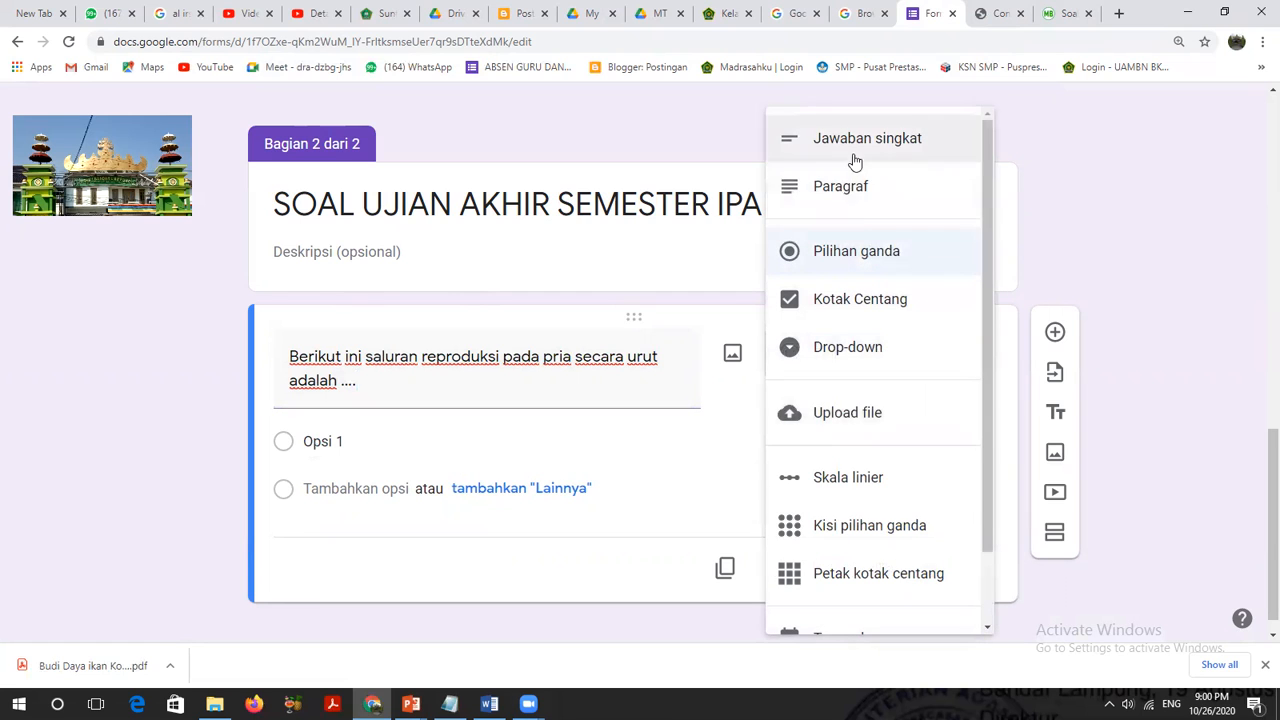
{"action": "left_click", "coordinate": [855, 258]}
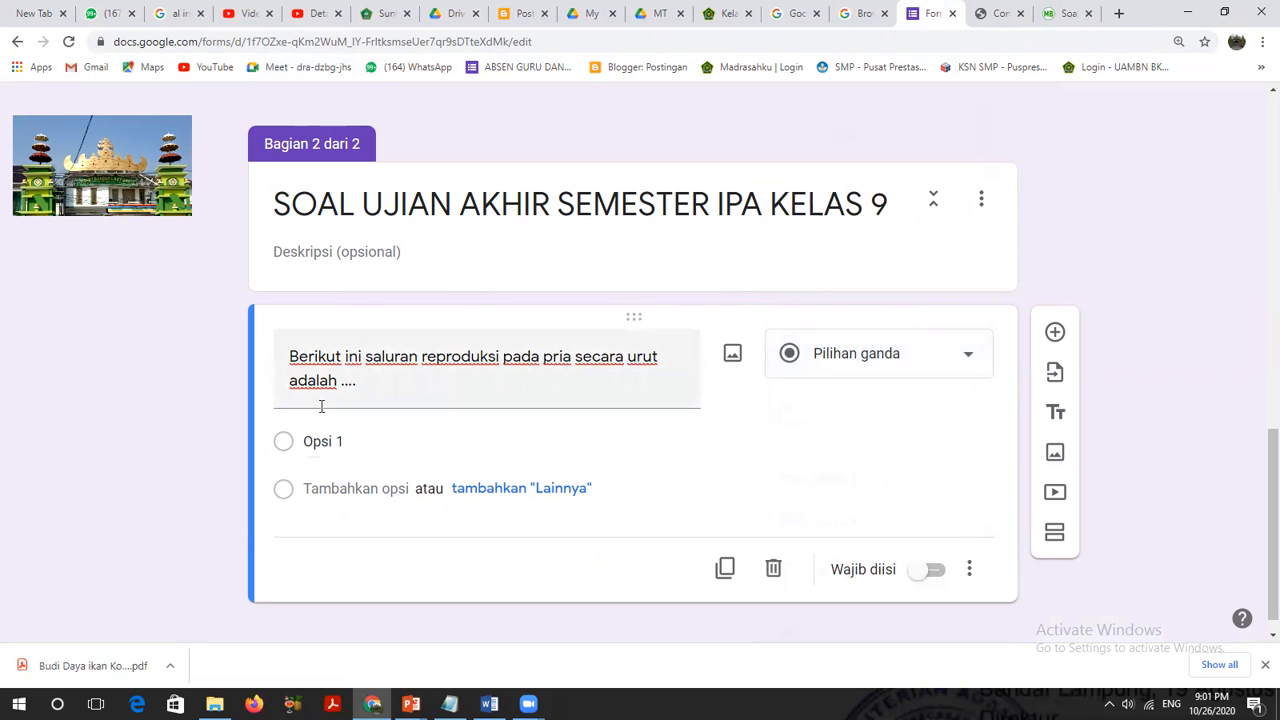
- Close the materi.carageo.com practice-question page and return to the rumusbilangan.com page
{"action": "left_click", "coordinate": [320, 441]}
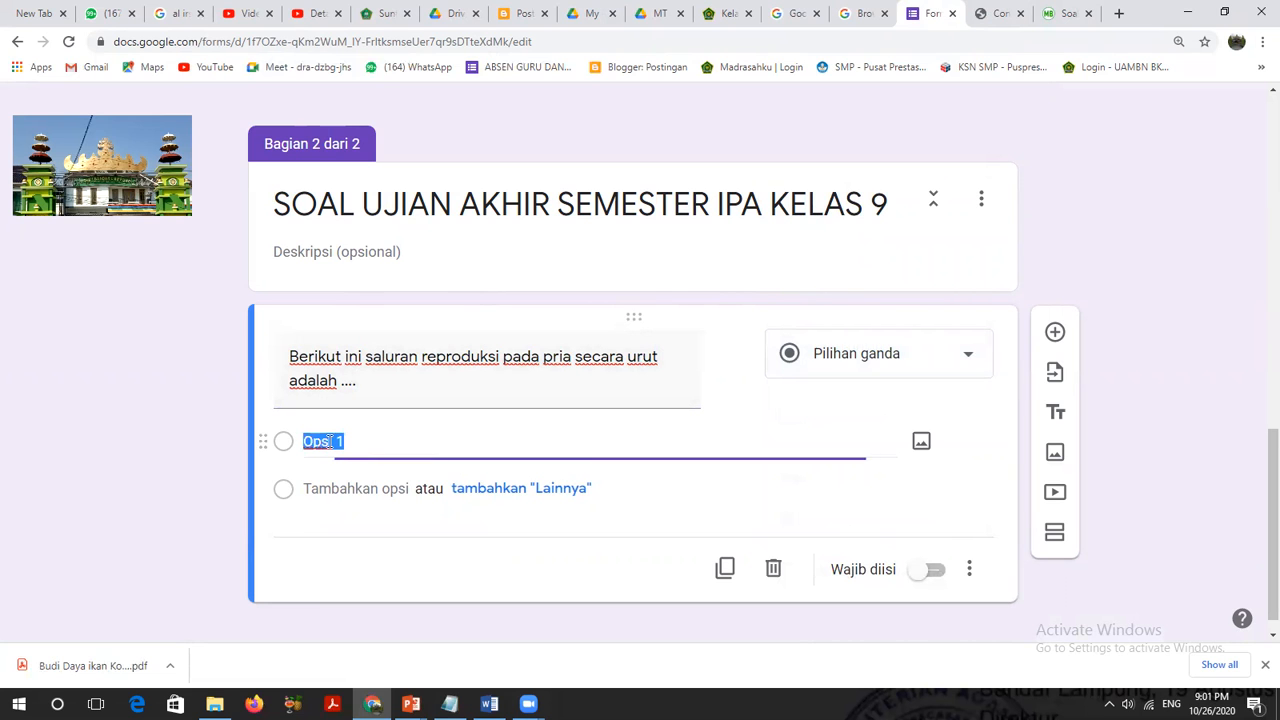
{"action": "left_click", "coordinate": [1065, 13]}
{"action": "scroll", "coordinate": [614, 493], "scroll_direction": "down", "scroll_amount": 3}
{"action": "scroll", "coordinate": [616, 491], "scroll_direction": "down", "scroll_amount": 6}
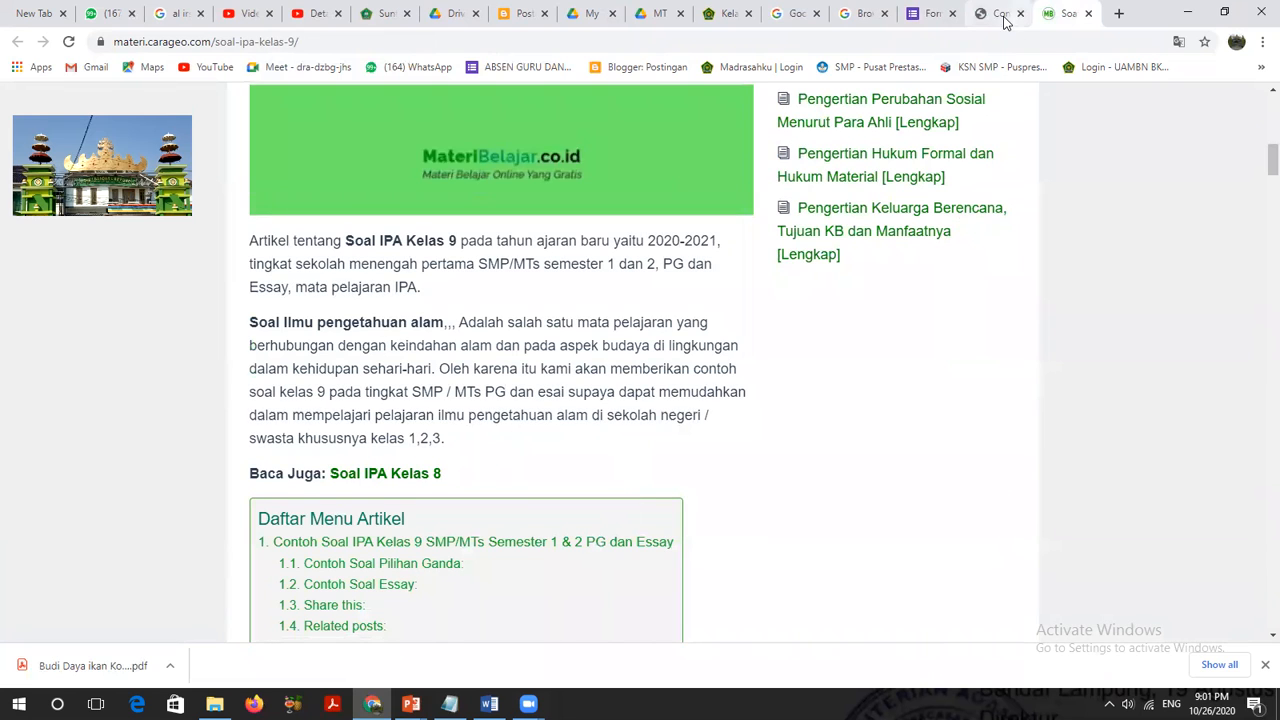
{"action": "left_click", "coordinate": [1088, 13]}
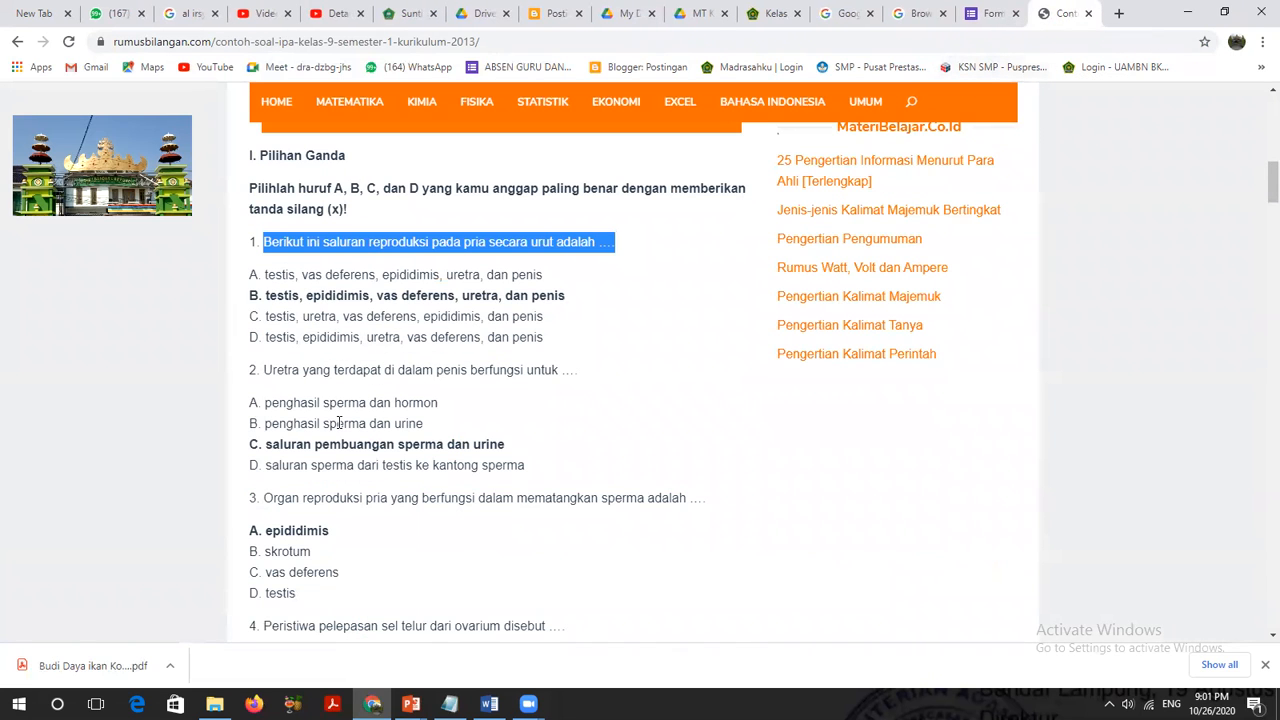
- Copy answer choices A to D of question 1 from the web page and paste them as the form question's options
{"action": "left_click", "coordinate": [264, 274]}
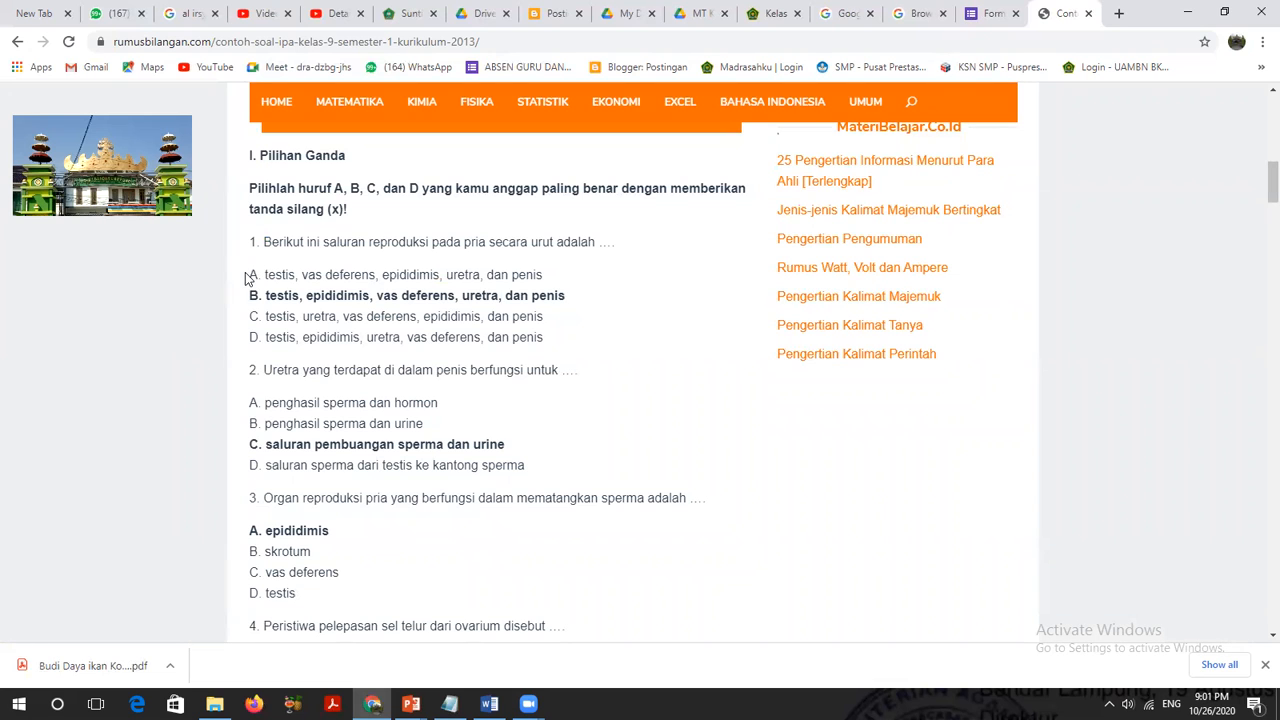
{"action": "mouse_move", "coordinate": [256, 274]}
{"action": "left_mouse_down"}
{"action": "mouse_move", "coordinate": [276, 320]}
{"action": "mouse_move", "coordinate": [560, 344]}
{"action": "mouse_move", "coordinate": [238, 288]}
{"action": "left_mouse_up"}
{"action": "right_click", "coordinate": [290, 281]}
{"action": "left_click", "coordinate": [322, 294]}
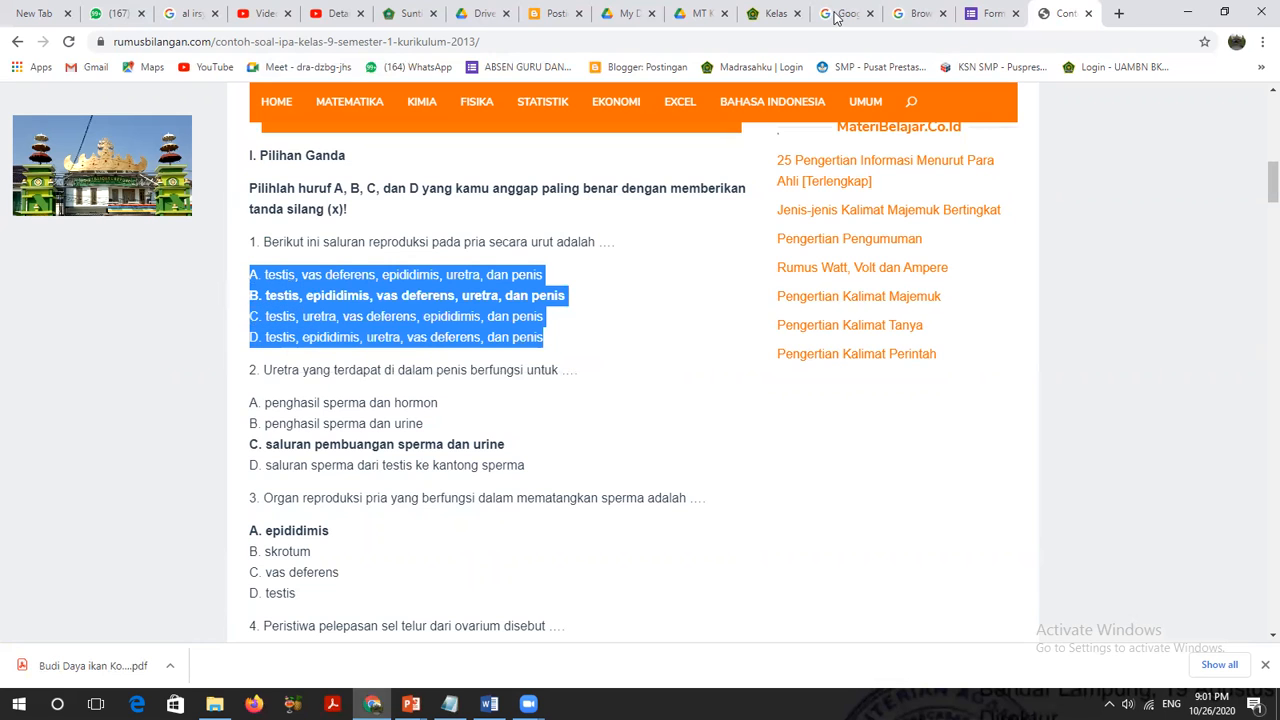
{"action": "left_click", "coordinate": [995, 14]}
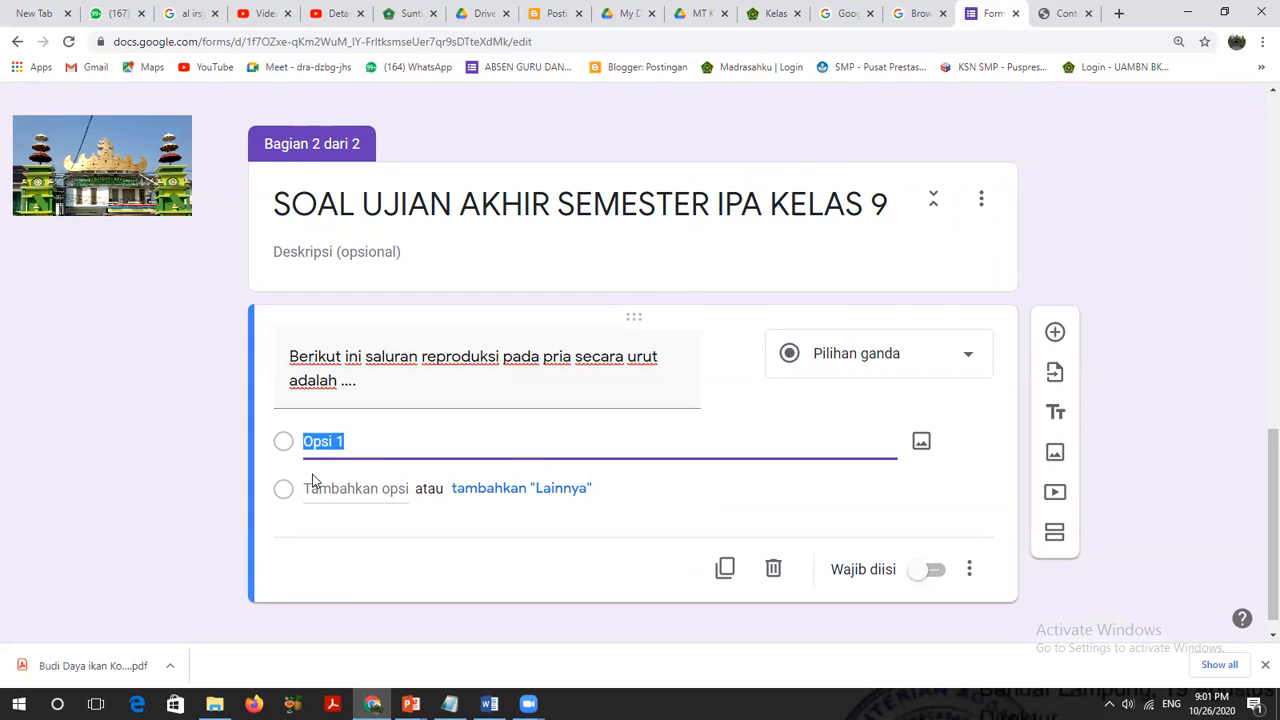
{"action": "type", "text": "A."}
{"action": "key", "text": "ctrl+a"}
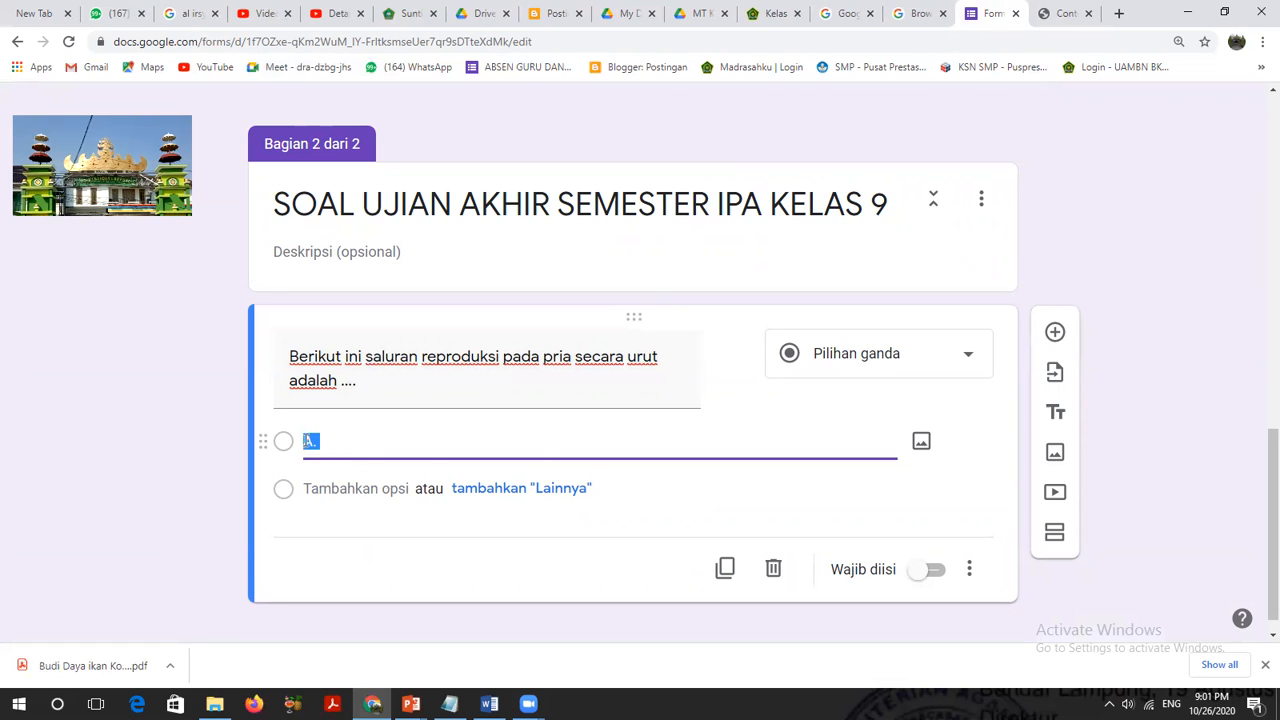
{"action": "key", "text": "BackSpace"}
{"action": "key", "text": "ctrl+v"}
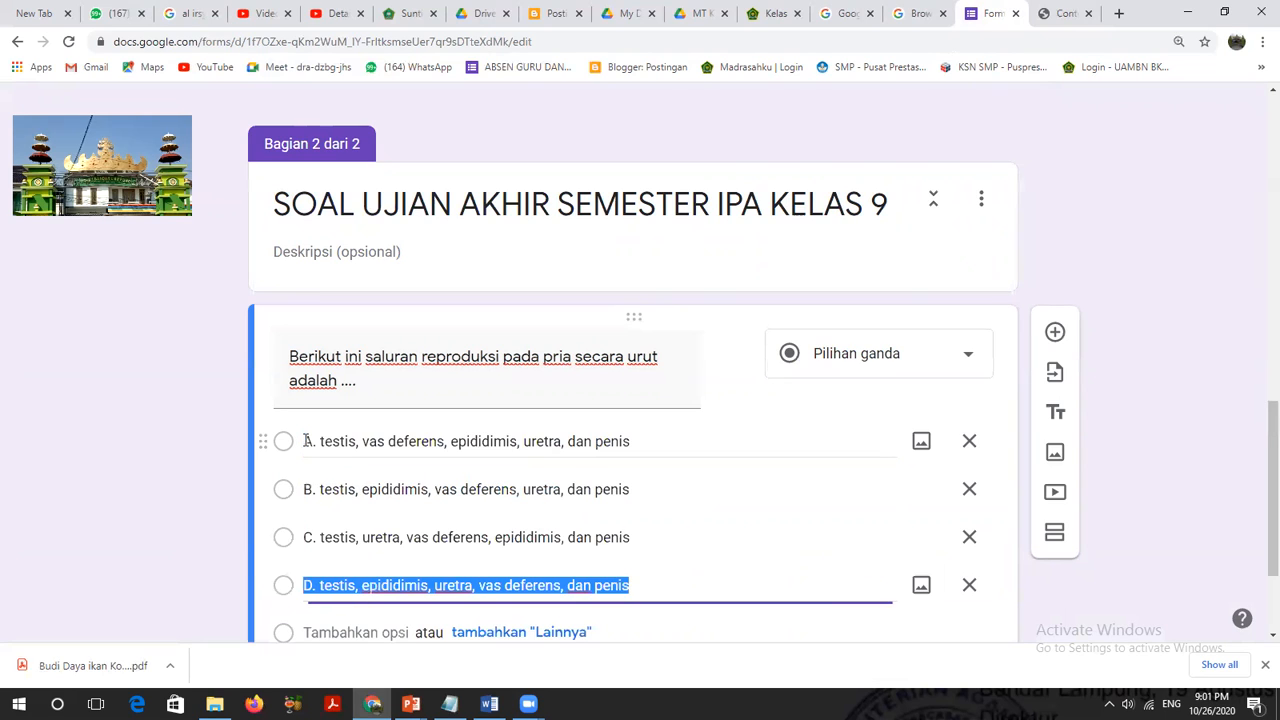
- Add a "Lainnya" option below the four answer choices of the question
{"action": "scroll", "coordinate": [337, 440], "scroll_direction": "down", "scroll_amount": 2}
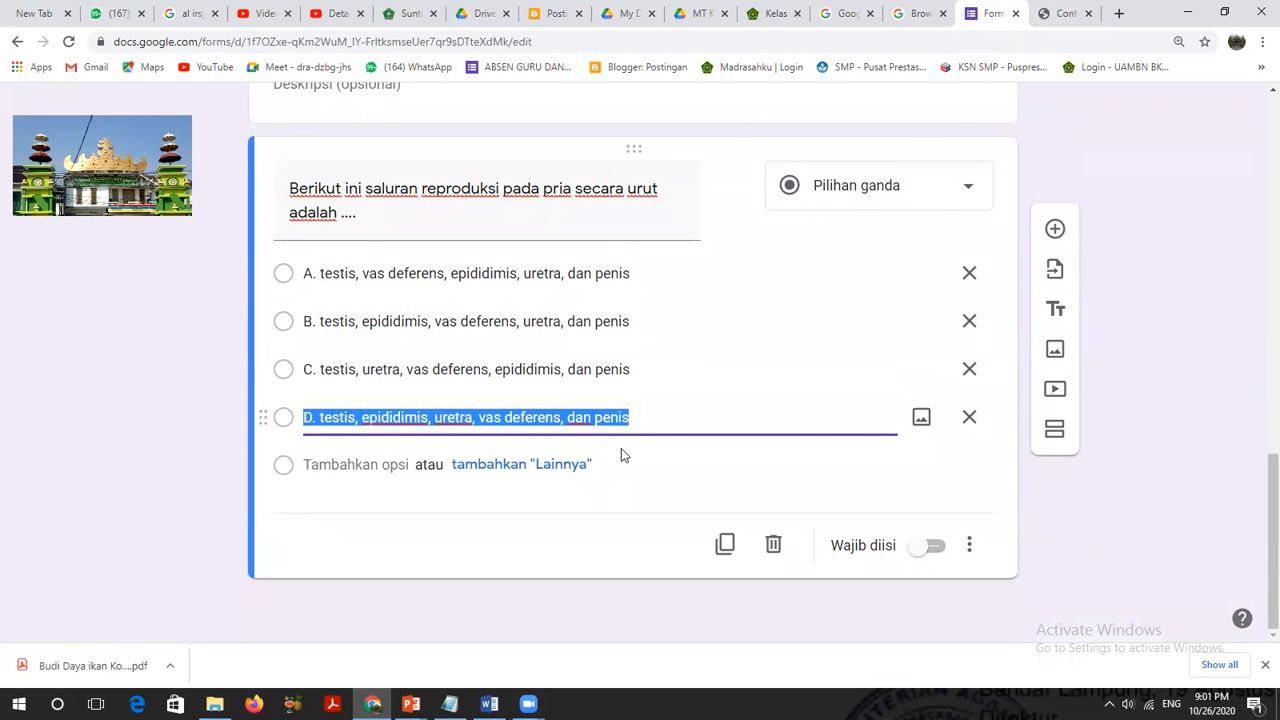
{"action": "left_click", "coordinate": [492, 479]}
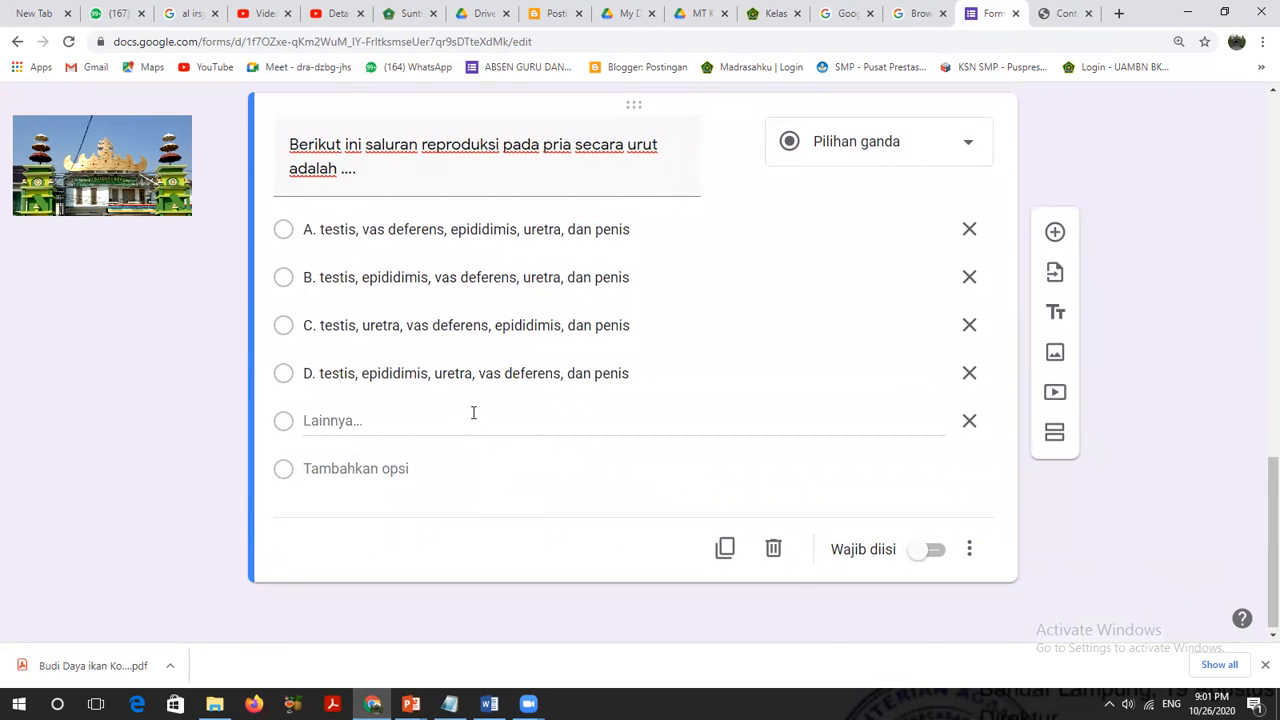
{"action": "scroll", "coordinate": [471, 414], "scroll_direction": "up", "scroll_amount": 2}
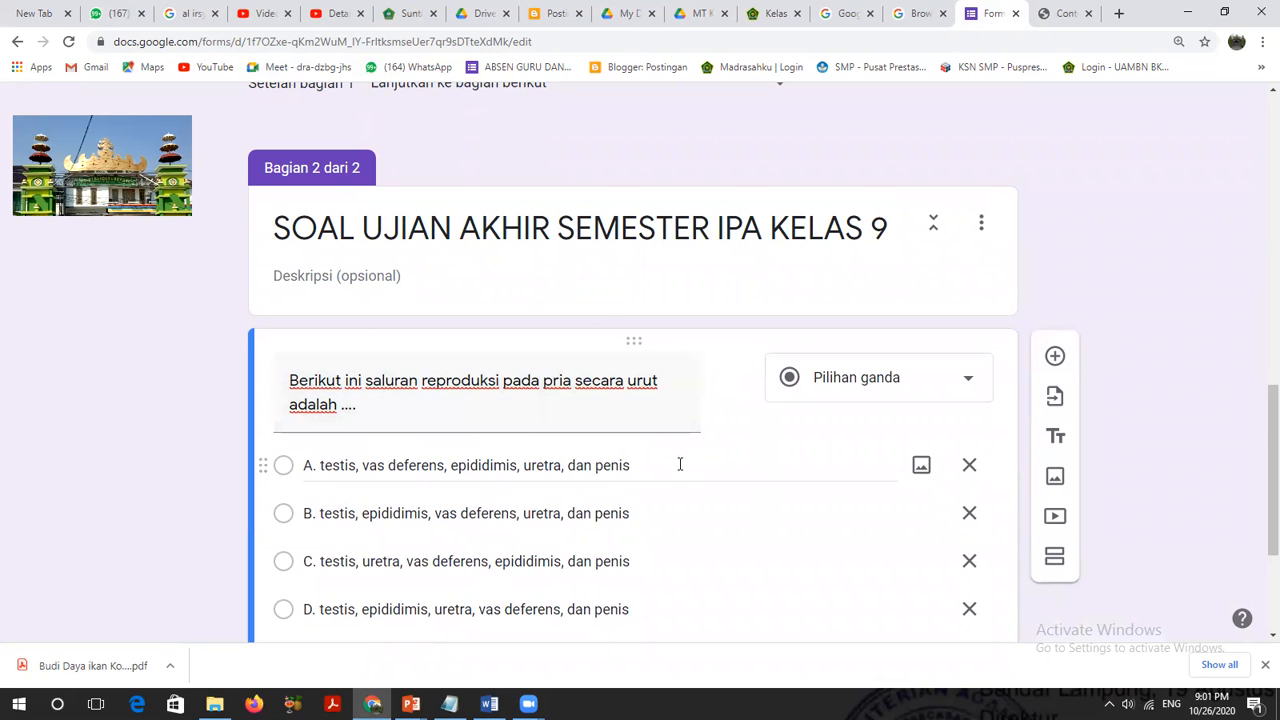
{"action": "scroll", "coordinate": [695, 468], "scroll_direction": "down", "scroll_amount": 2}
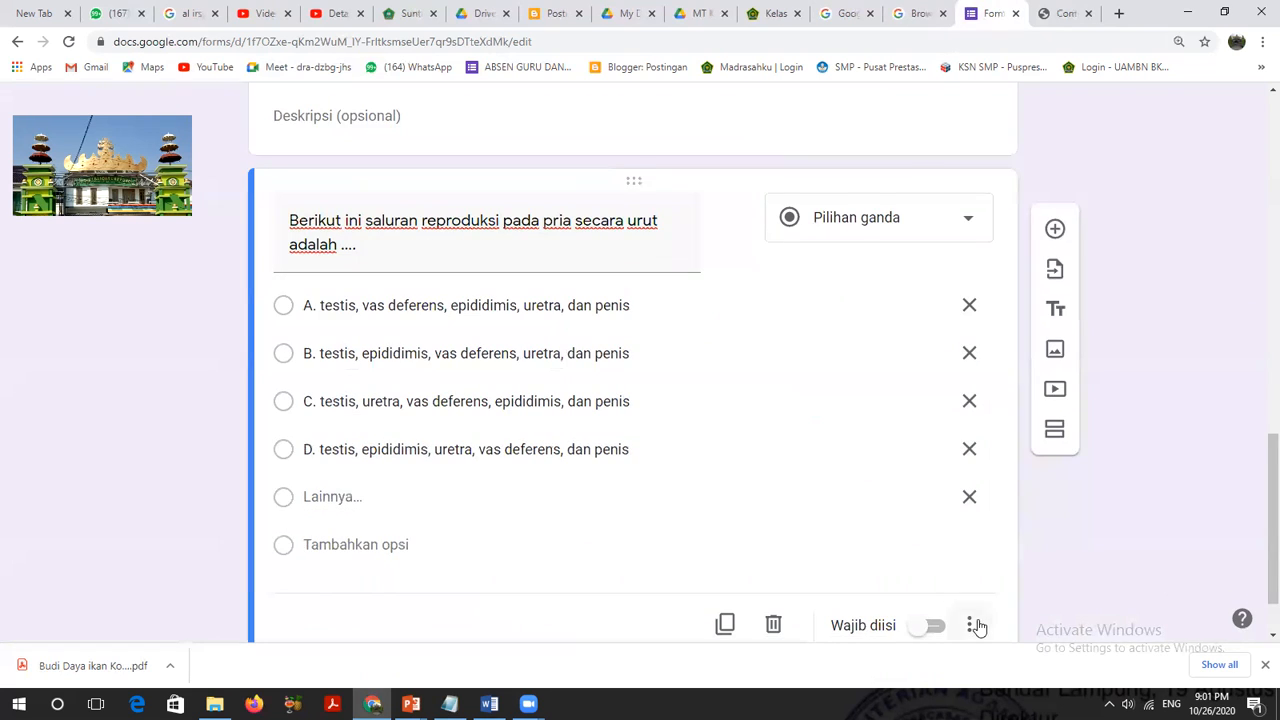
{"action": "scroll", "coordinate": [980, 617], "scroll_direction": "down", "scroll_amount": 1}
{"action": "scroll", "coordinate": [929, 591], "scroll_direction": "up", "scroll_amount": 5}
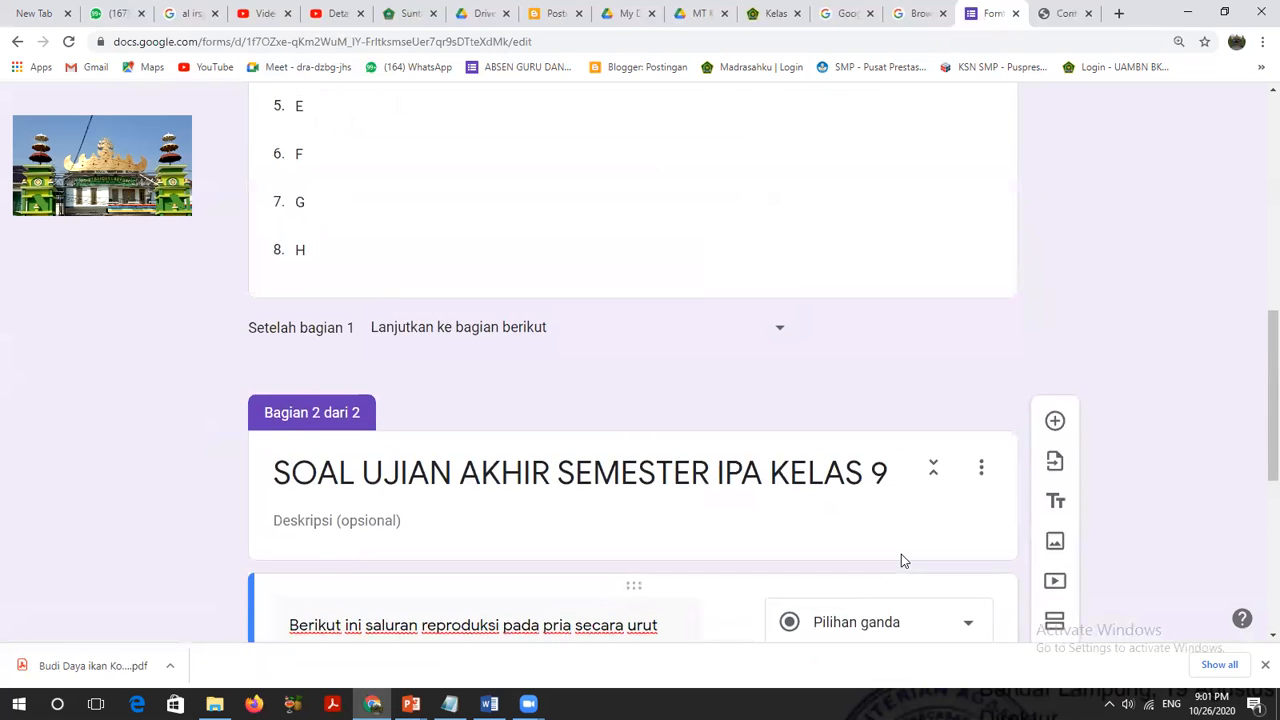
{"action": "scroll", "coordinate": [901, 556], "scroll_direction": "up", "scroll_amount": 2}
{"action": "left_click", "coordinate": [982, 624]}
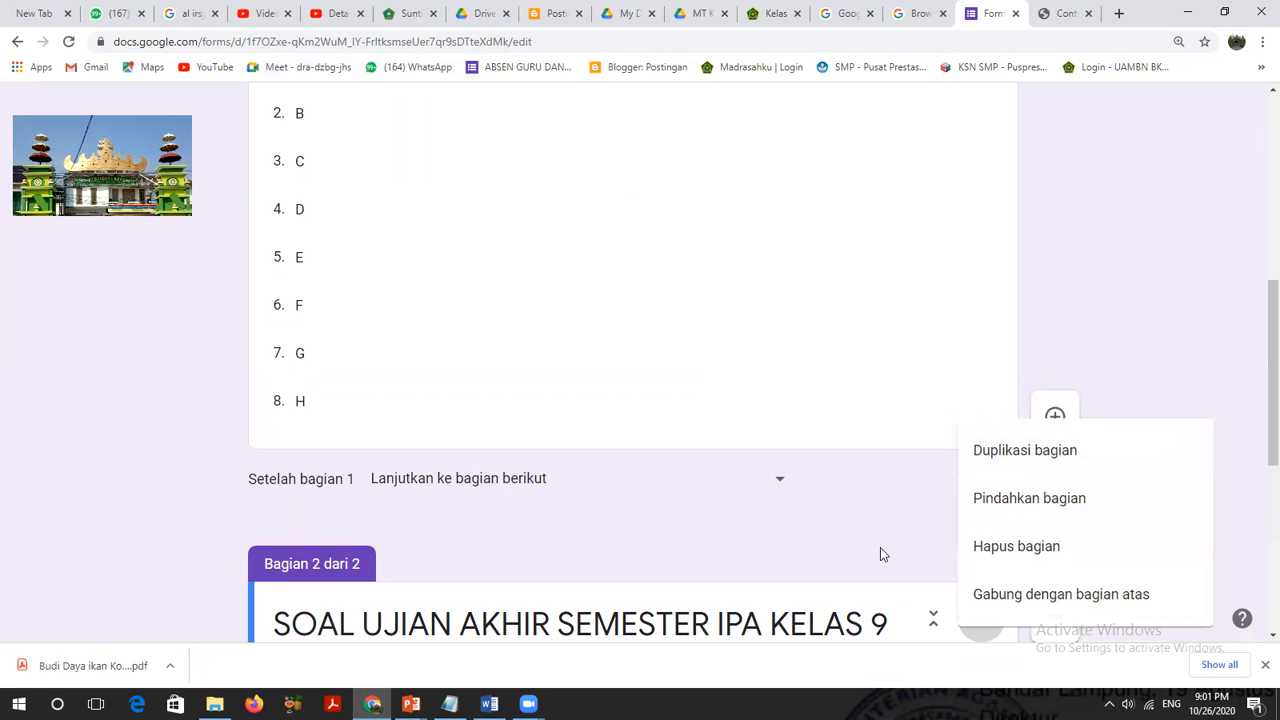
{"action": "left_click", "coordinate": [926, 592]}
- Enable "Acak urutan pertanyaan" in the form's presentation settings
{"action": "scroll", "coordinate": [1160, 260], "scroll_direction": "up", "scroll_amount": 5}
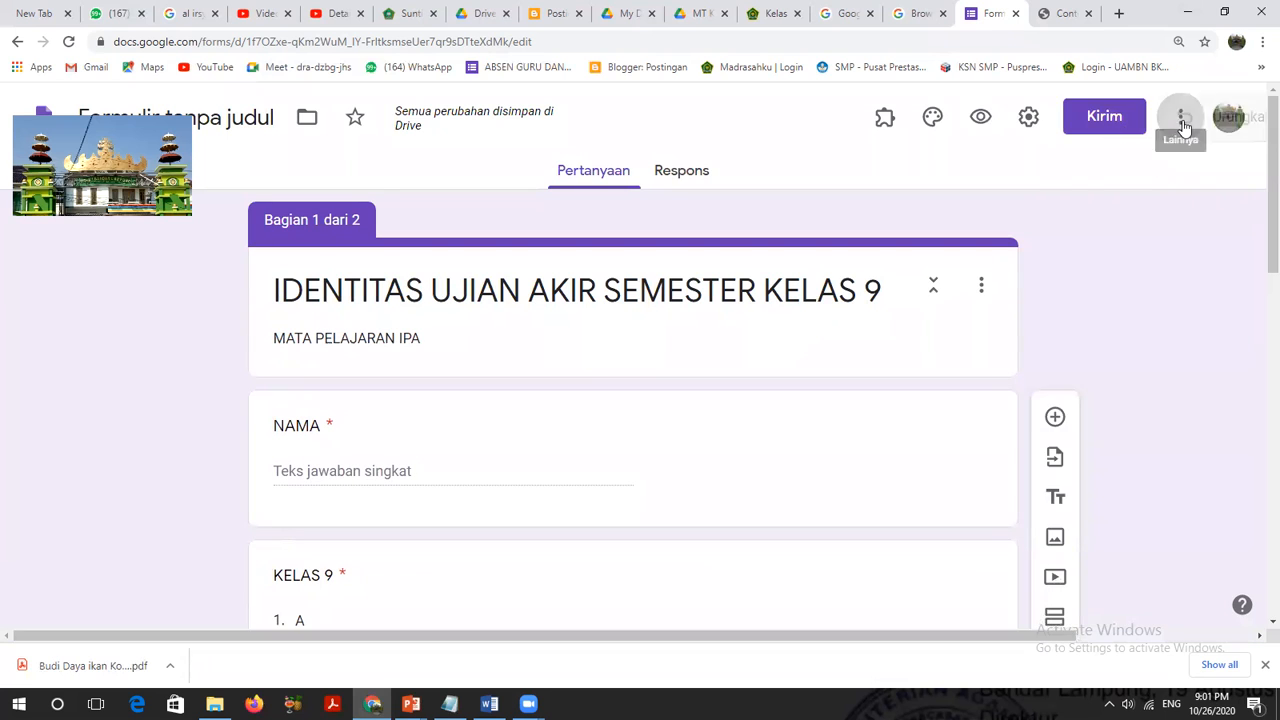
{"action": "left_click", "coordinate": [1182, 127]}
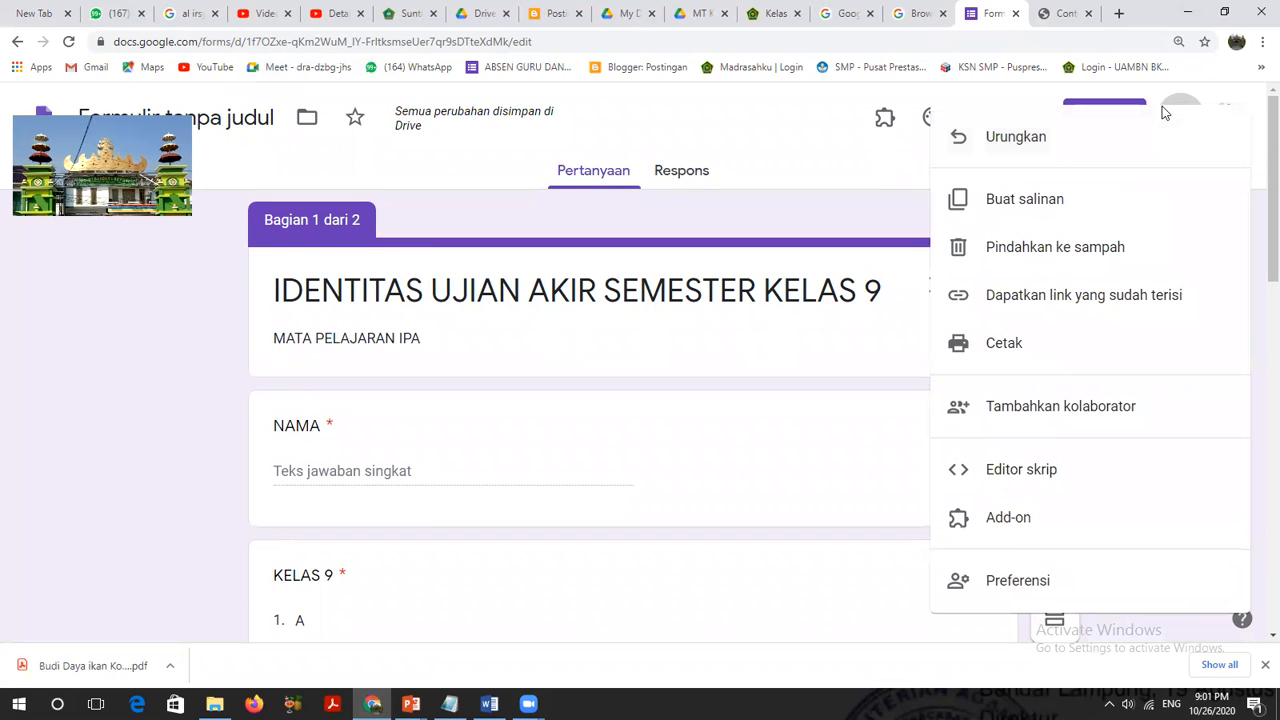
{"action": "left_click", "coordinate": [836, 103]}
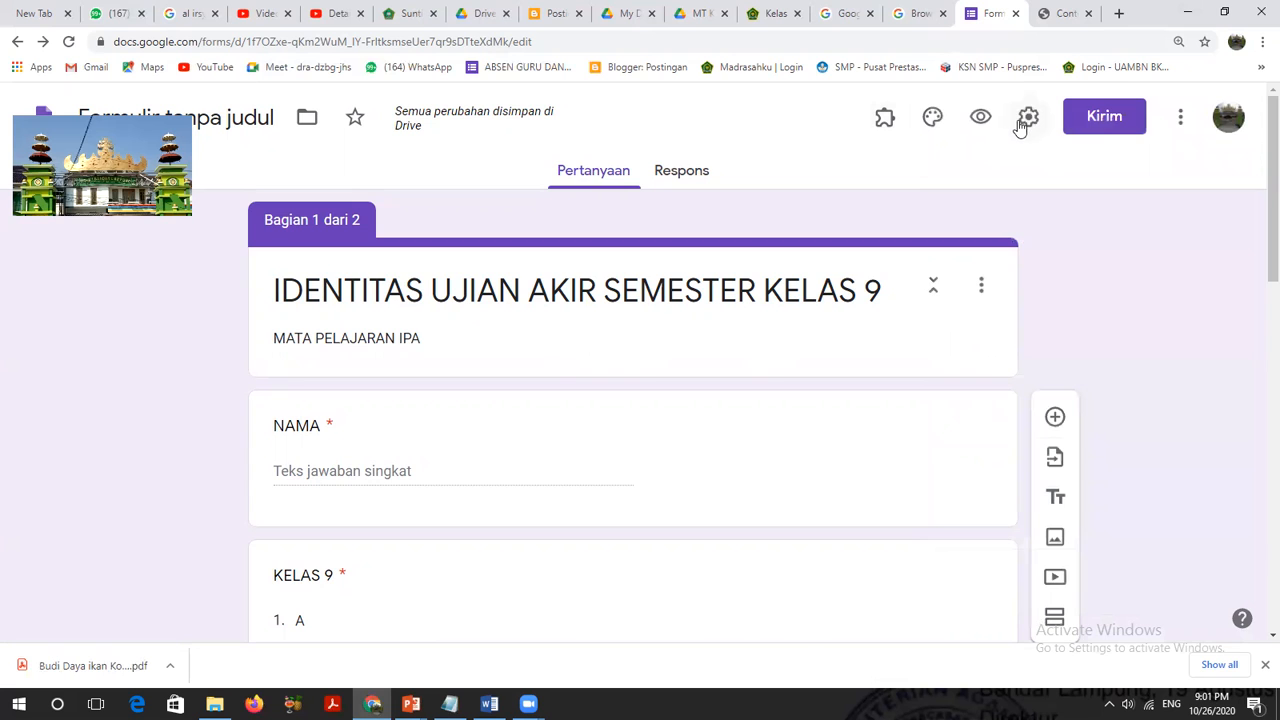
{"action": "left_click", "coordinate": [1024, 120]}
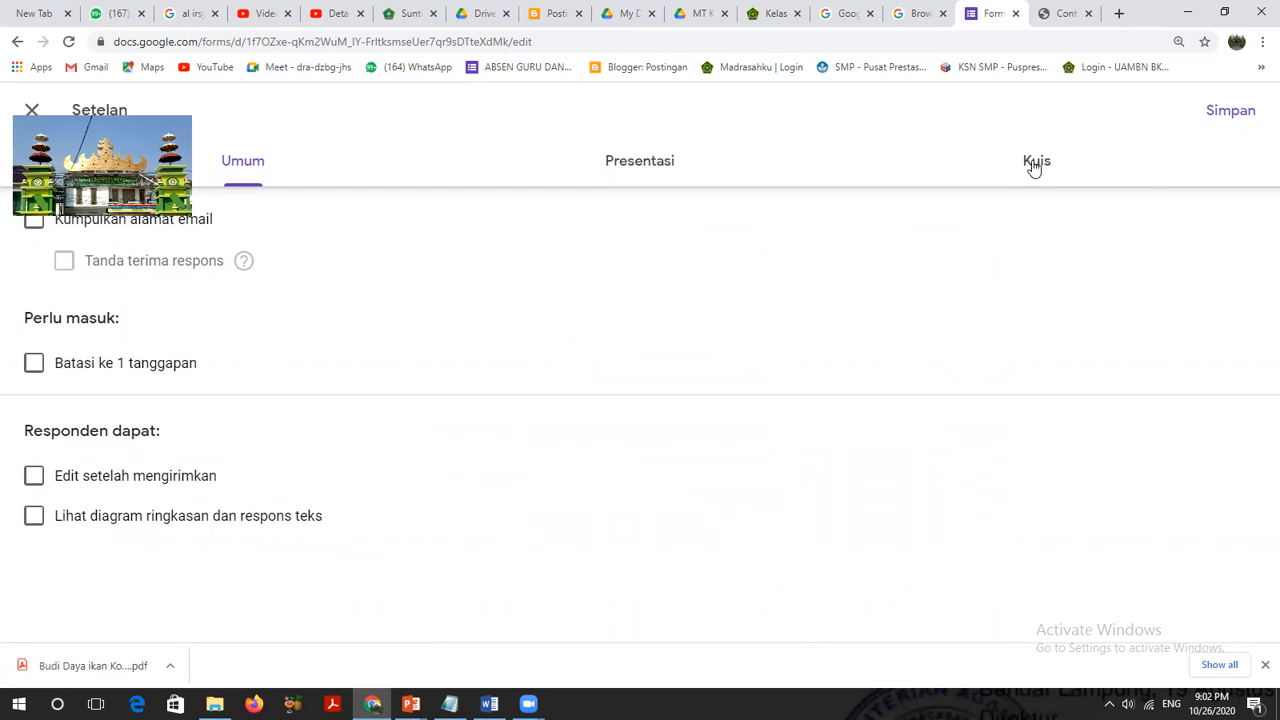
{"action": "left_click", "coordinate": [1034, 165]}
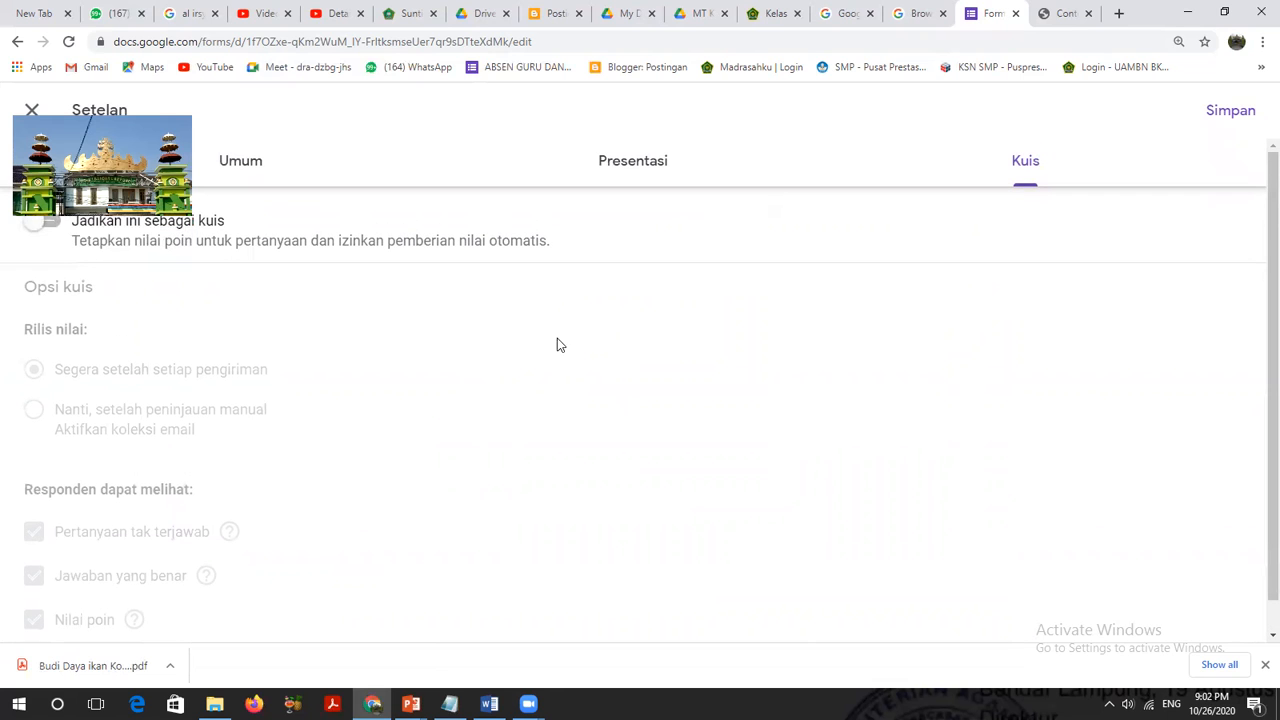
{"action": "left_click", "coordinate": [633, 165]}
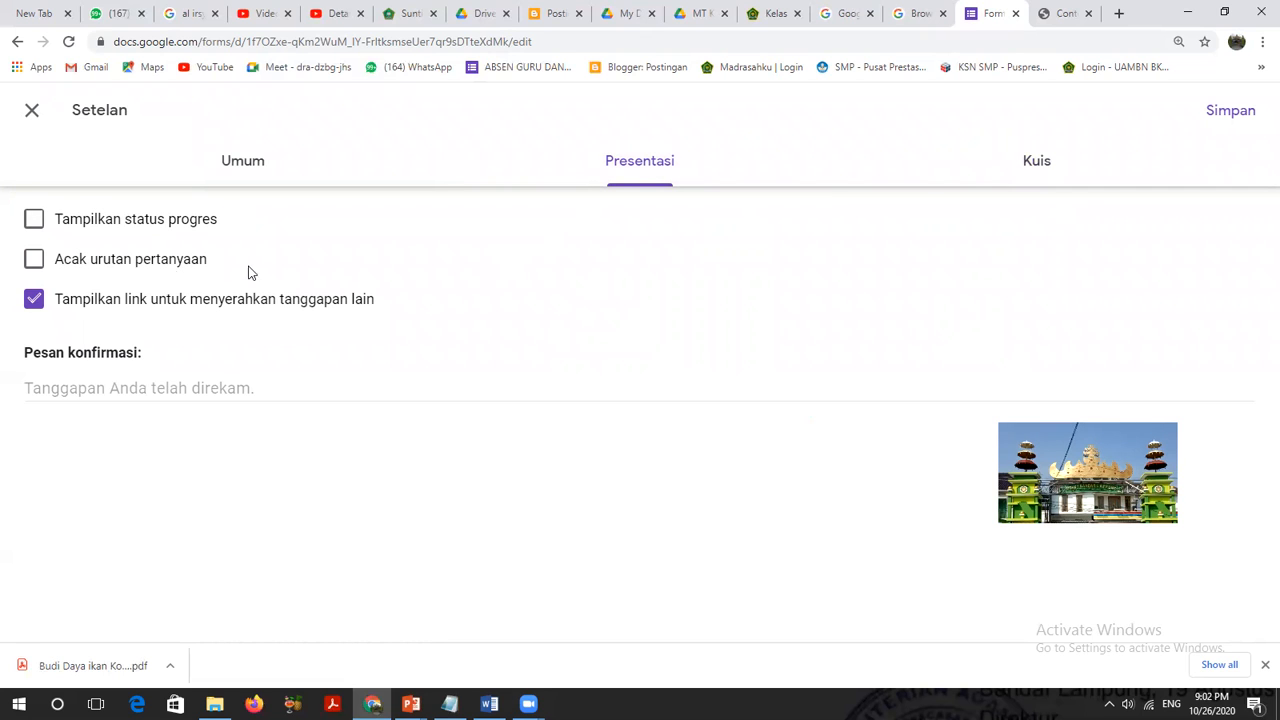
{"action": "left_click", "coordinate": [34, 262]}
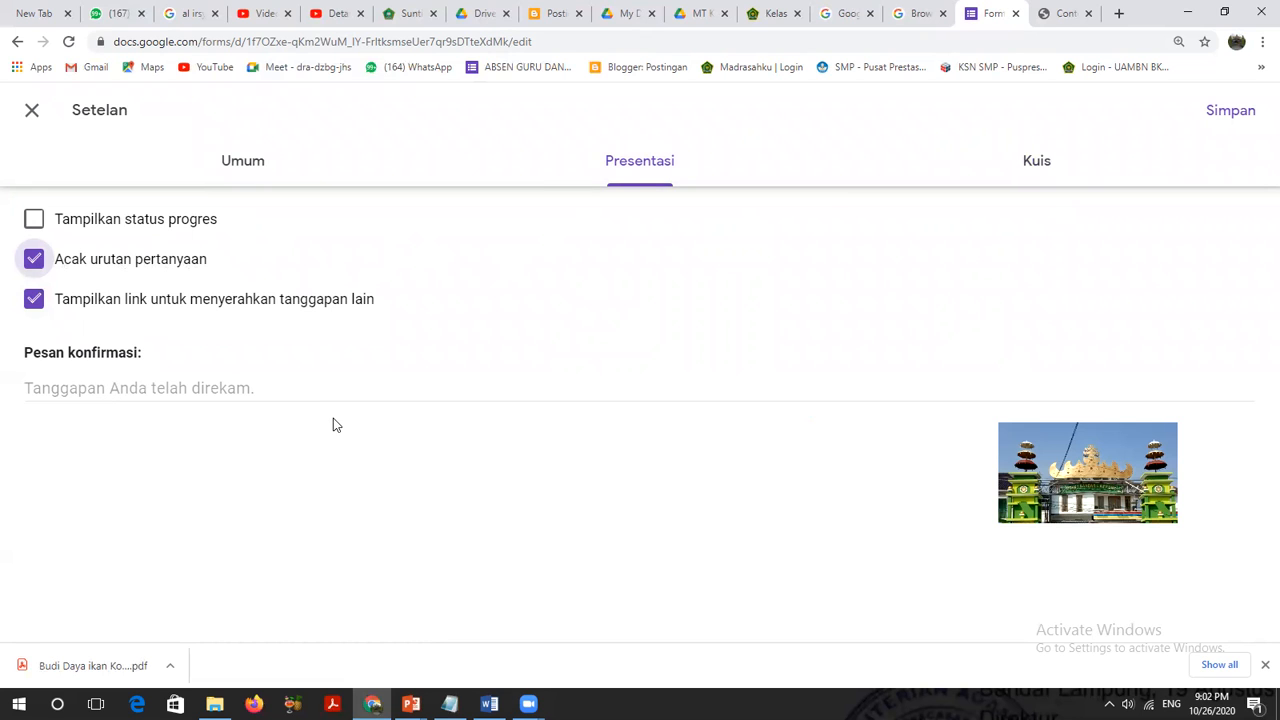
{"action": "left_click", "coordinate": [45, 393]}
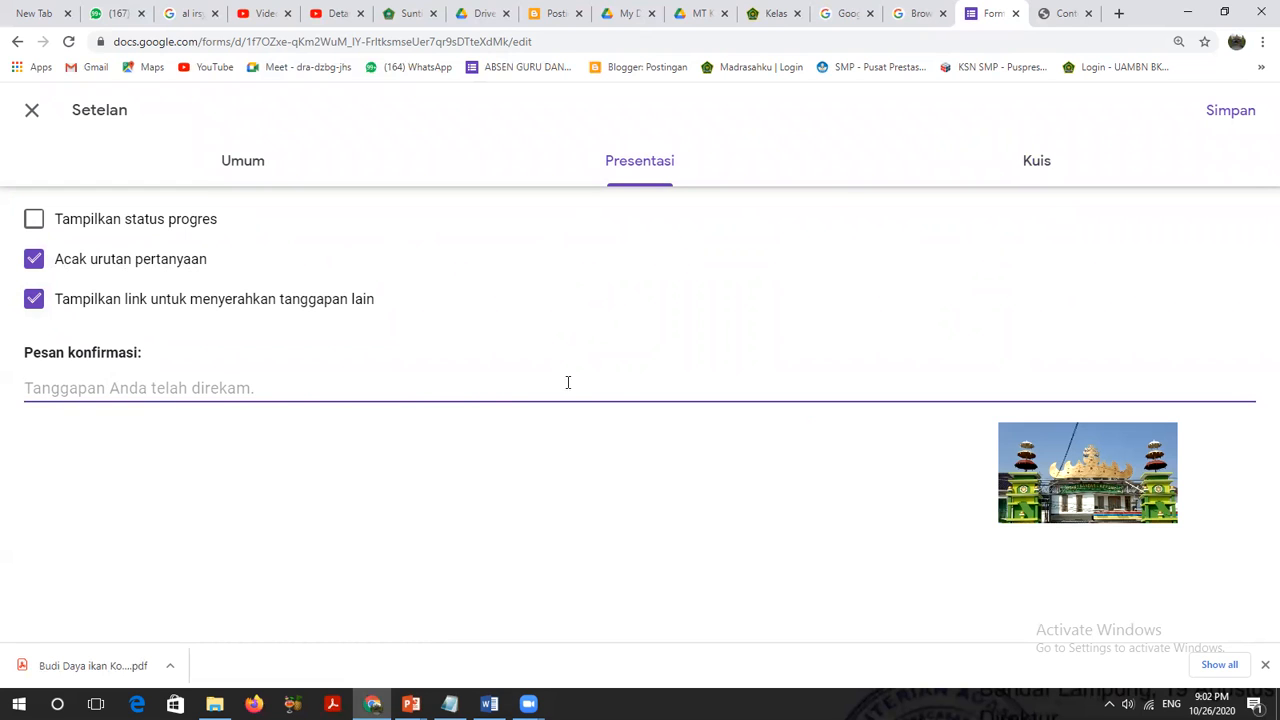
{"action": "left_click", "coordinate": [116, 453]}
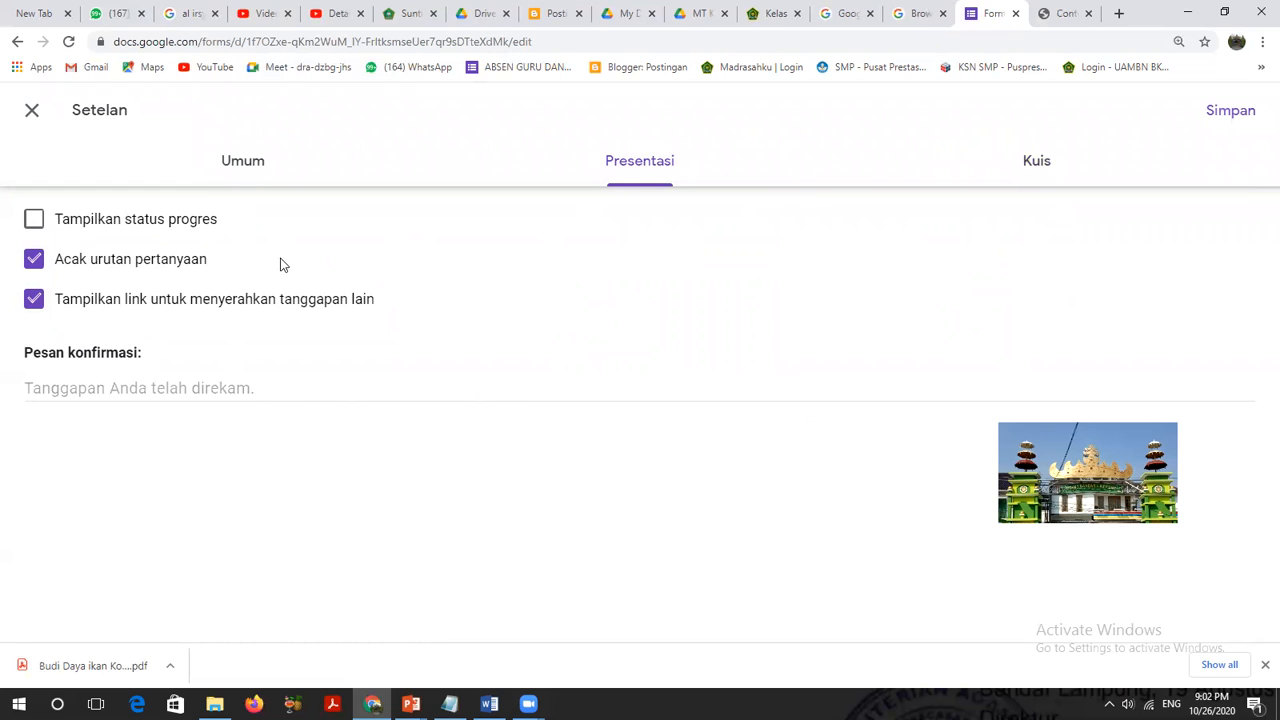
- Turn on "Jadikan ini sebagai kuis" with grades released immediately after each submission, and save the form settings
{"action": "left_click", "coordinate": [243, 170]}
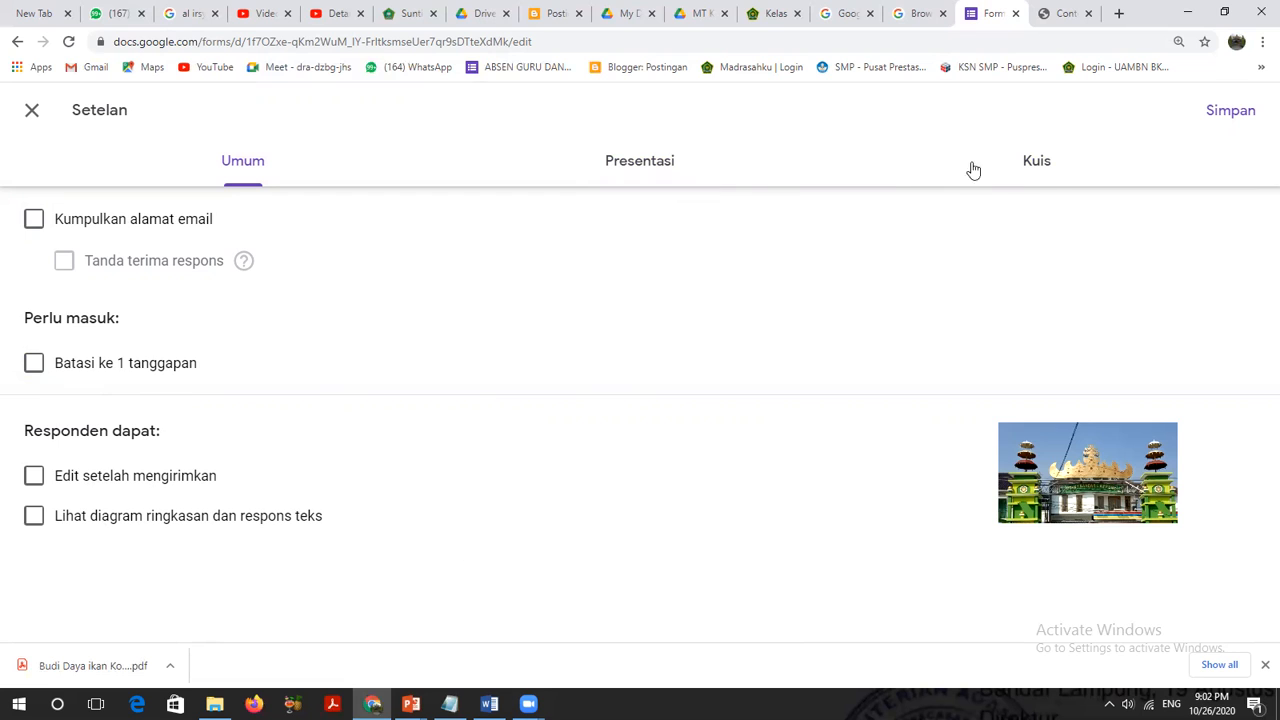
{"action": "left_click", "coordinate": [1044, 168]}
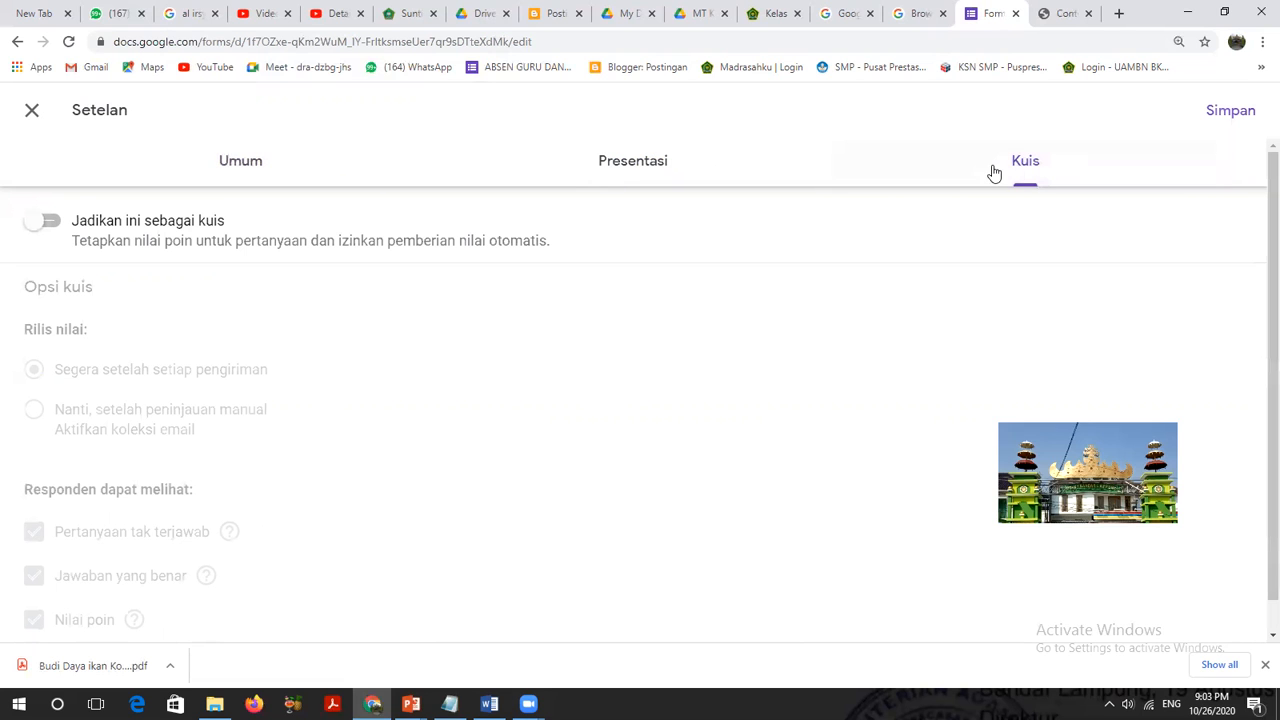
{"action": "left_click", "coordinate": [44, 221]}
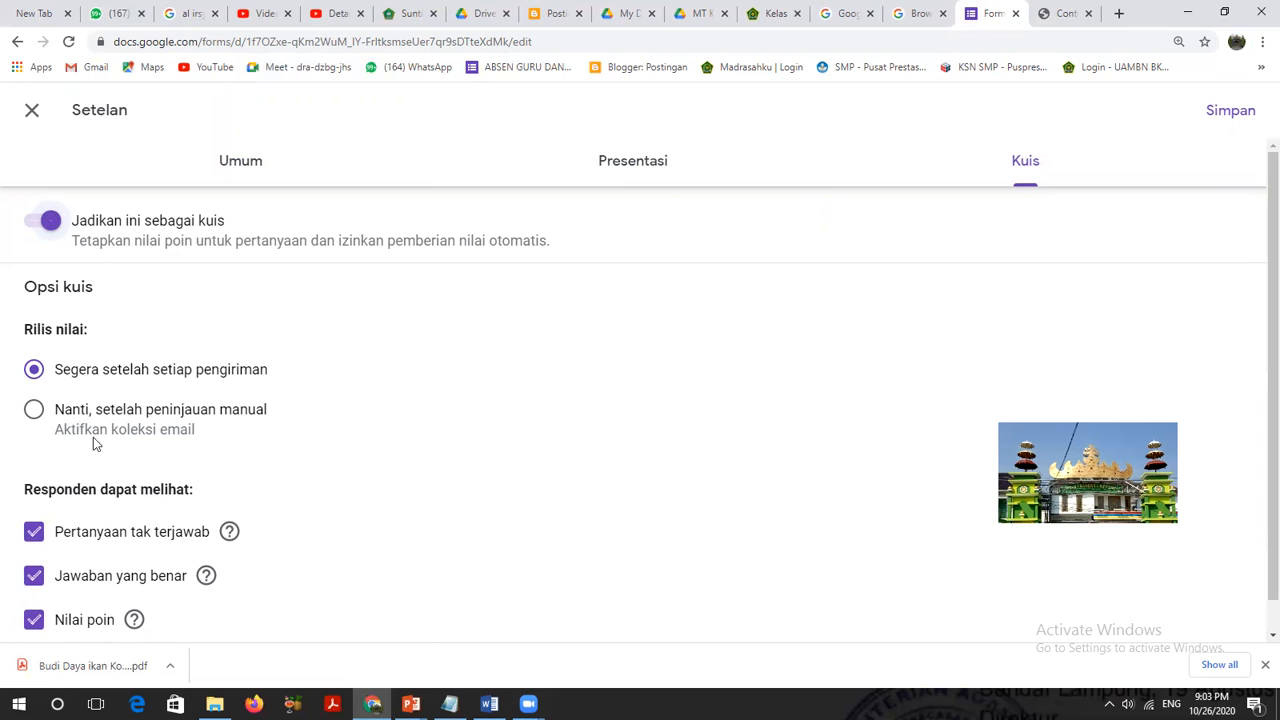
{"action": "scroll", "coordinate": [160, 487], "scroll_direction": "down", "scroll_amount": 1}
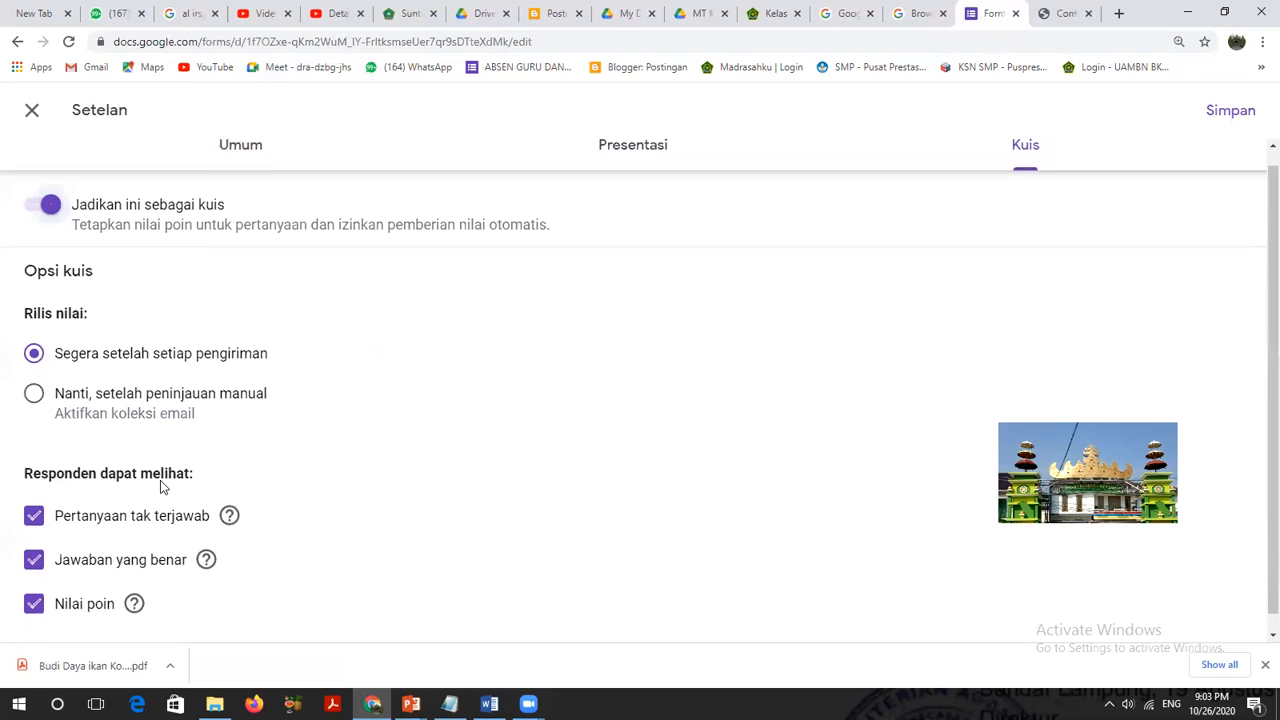
{"action": "scroll", "coordinate": [778, 432], "scroll_direction": "up", "scroll_amount": 1}
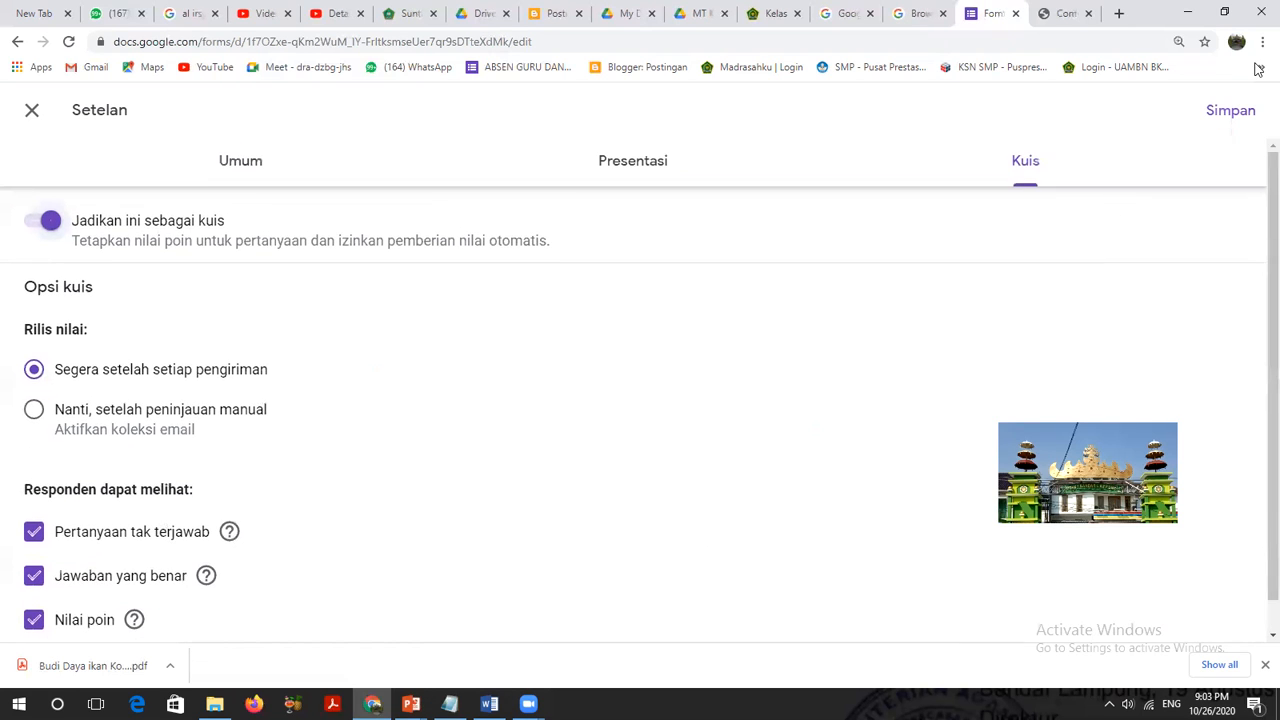
{"action": "left_click", "coordinate": [1232, 112]}
- Set question 1's answer key to option B, "testis, epididimis, vas deferens, uretra, dan penis", worth 2 points
{"action": "scroll", "coordinate": [866, 350], "scroll_direction": "down", "scroll_amount": 10}
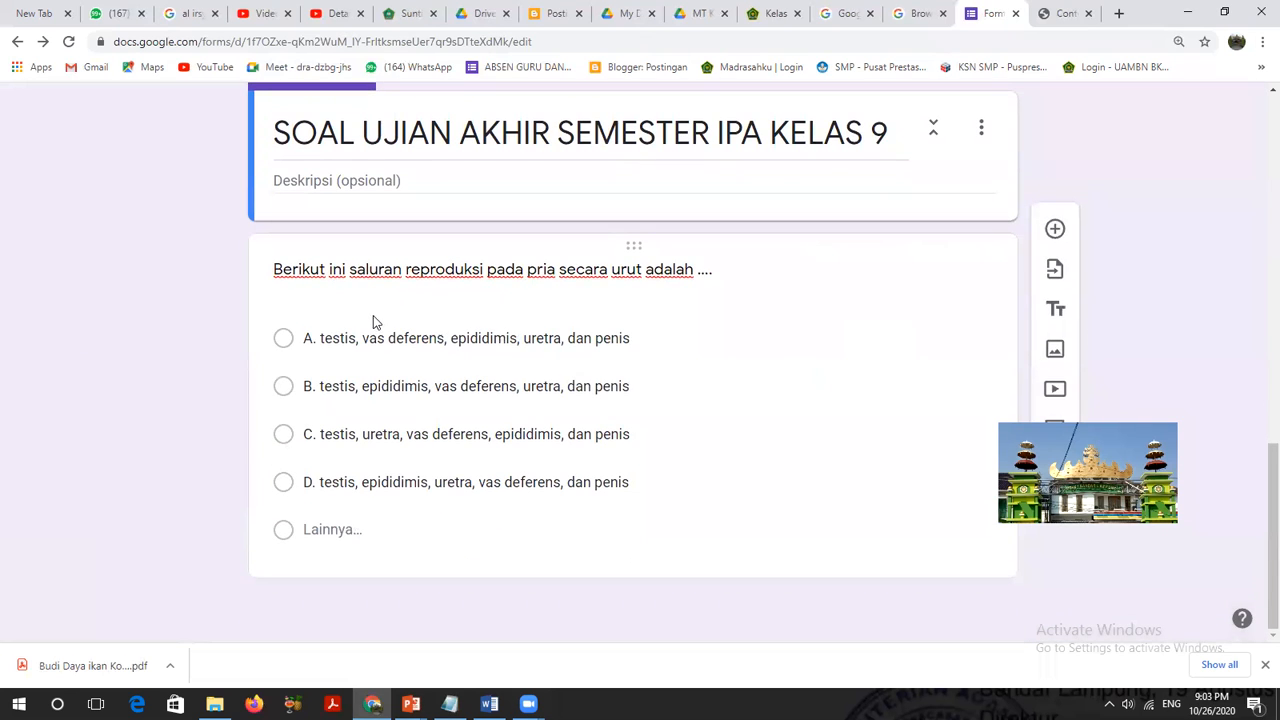
{"action": "left_click", "coordinate": [744, 390]}
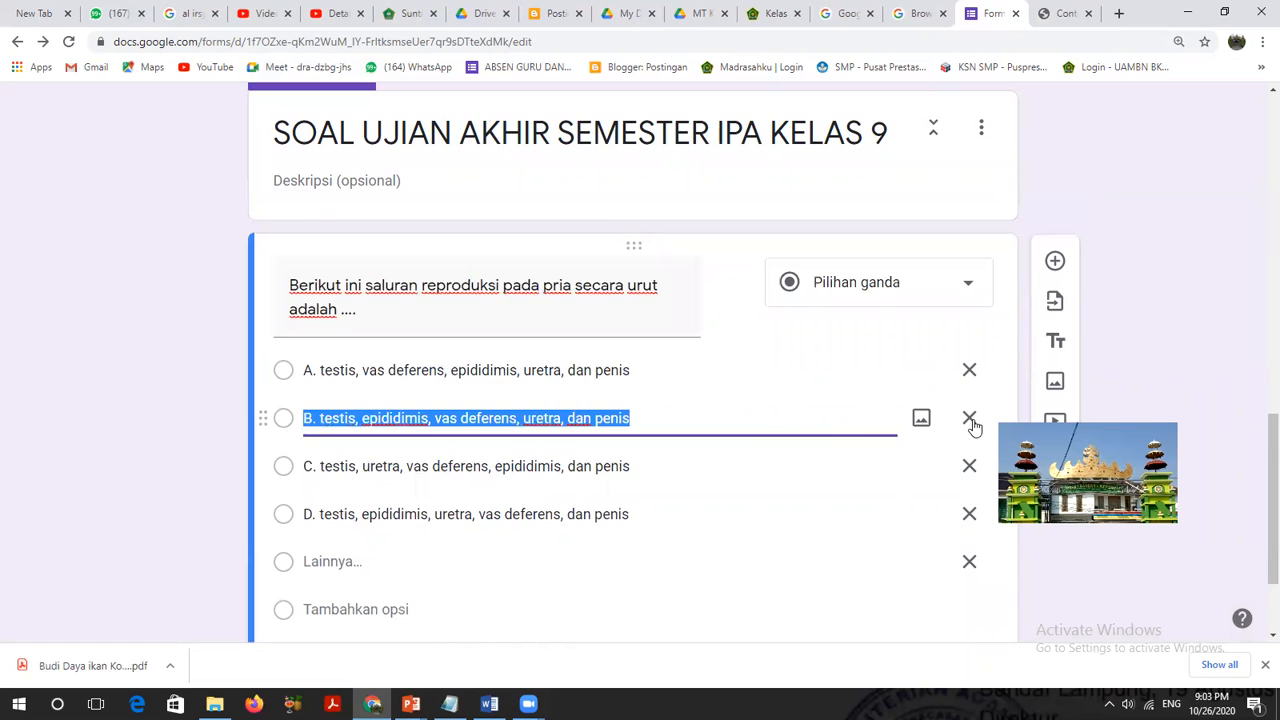
{"action": "scroll", "coordinate": [890, 470], "scroll_direction": "down", "scroll_amount": 2}
{"action": "left_click", "coordinate": [640, 474]}
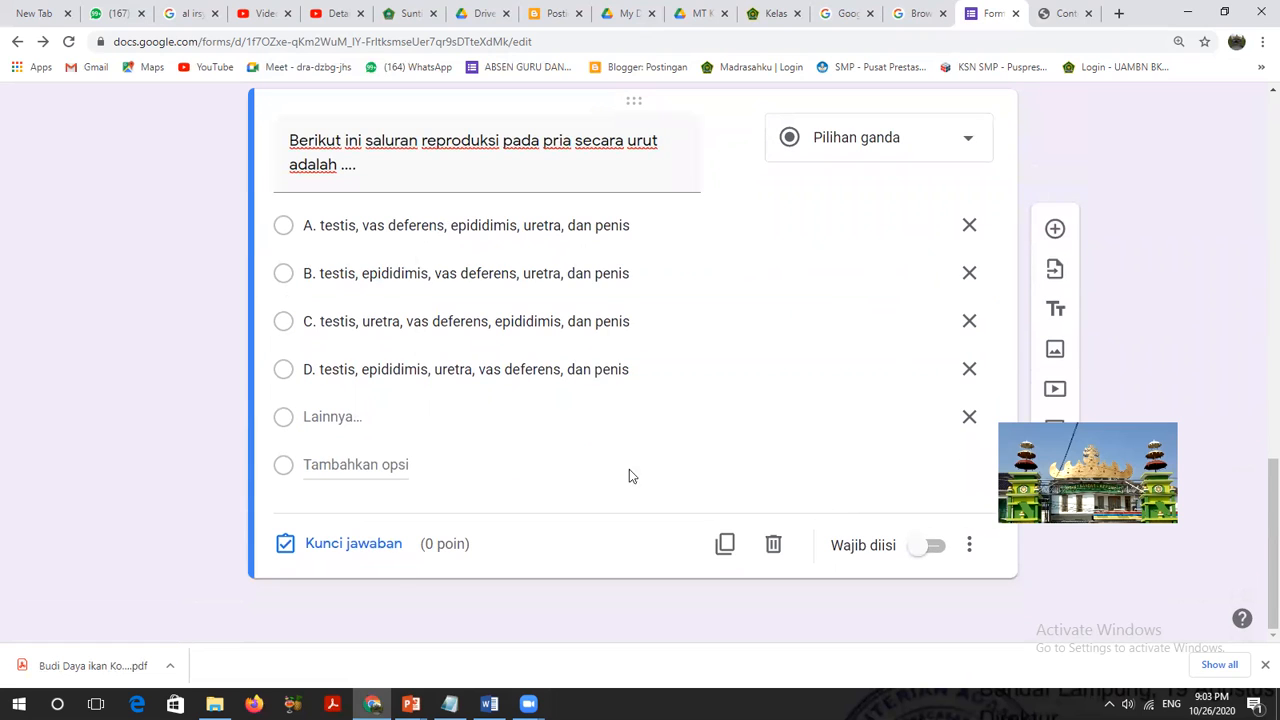
{"action": "left_click", "coordinate": [353, 548]}
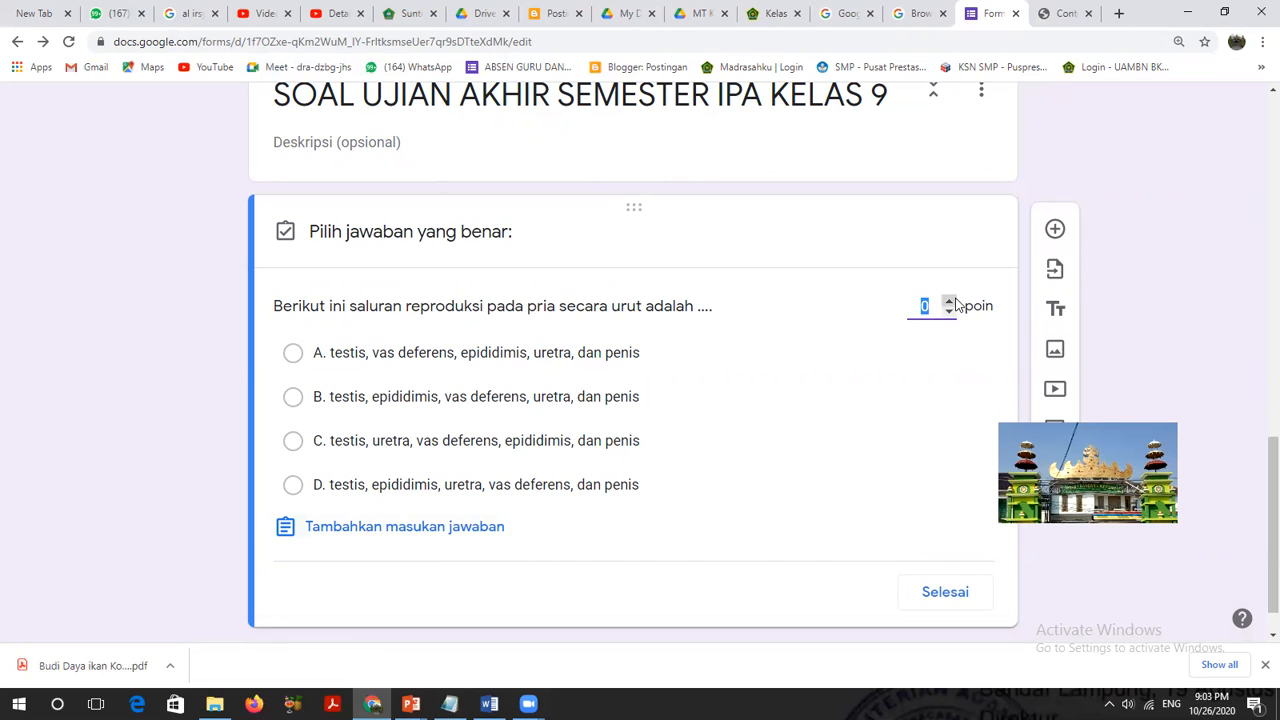
{"action": "left_click", "coordinate": [953, 300]}
{"action": "left_click", "coordinate": [953, 300]}
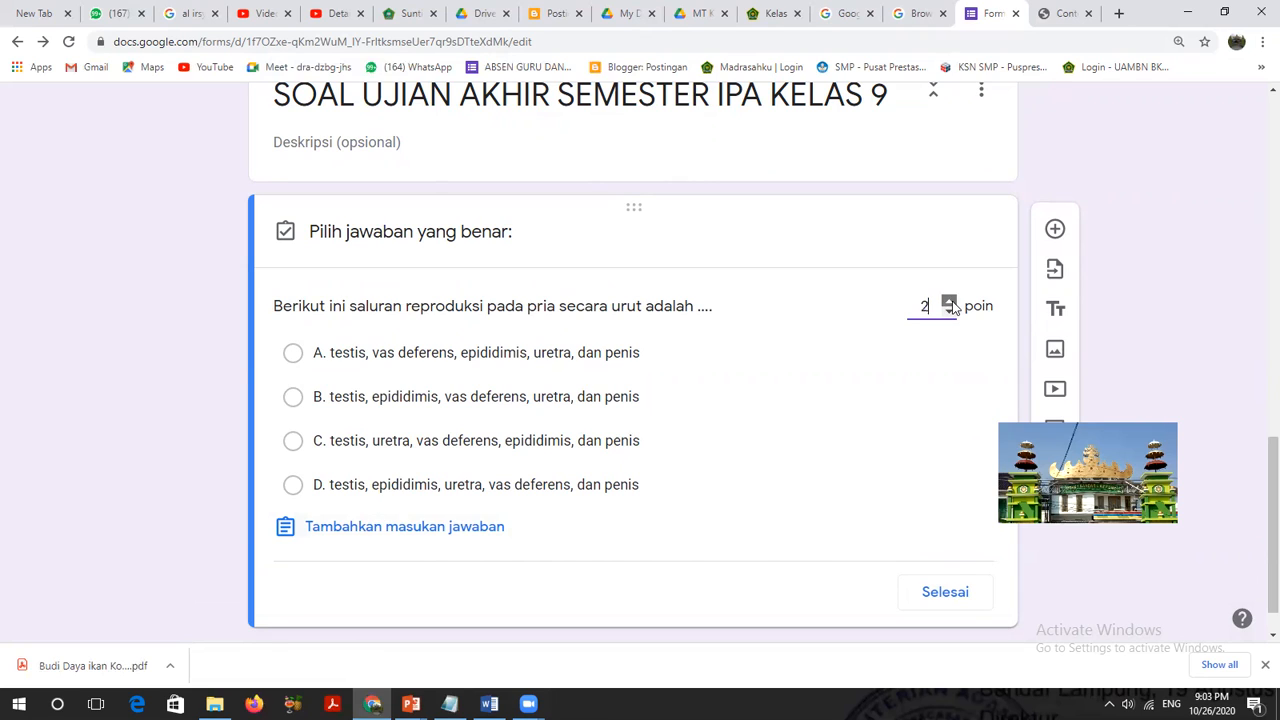
{"action": "left_click", "coordinate": [292, 398]}
{"action": "scroll", "coordinate": [608, 475], "scroll_direction": "down", "scroll_amount": 1}
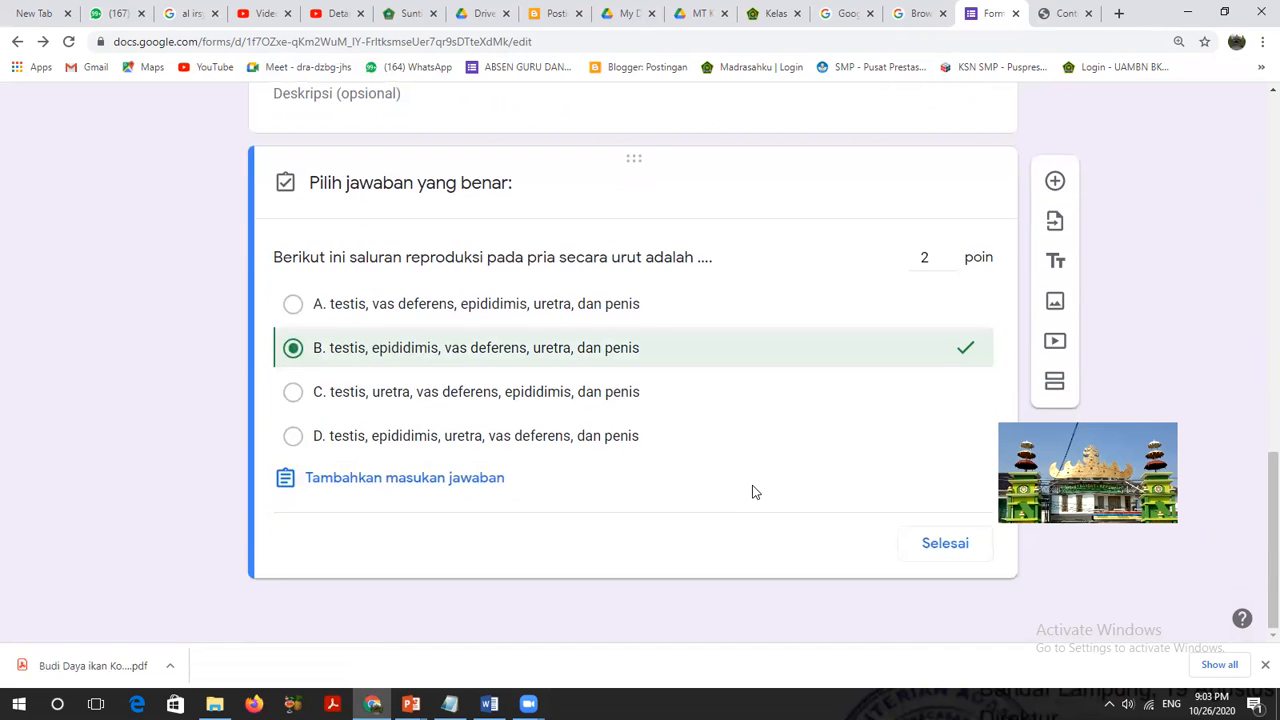
{"action": "left_click", "coordinate": [936, 546]}
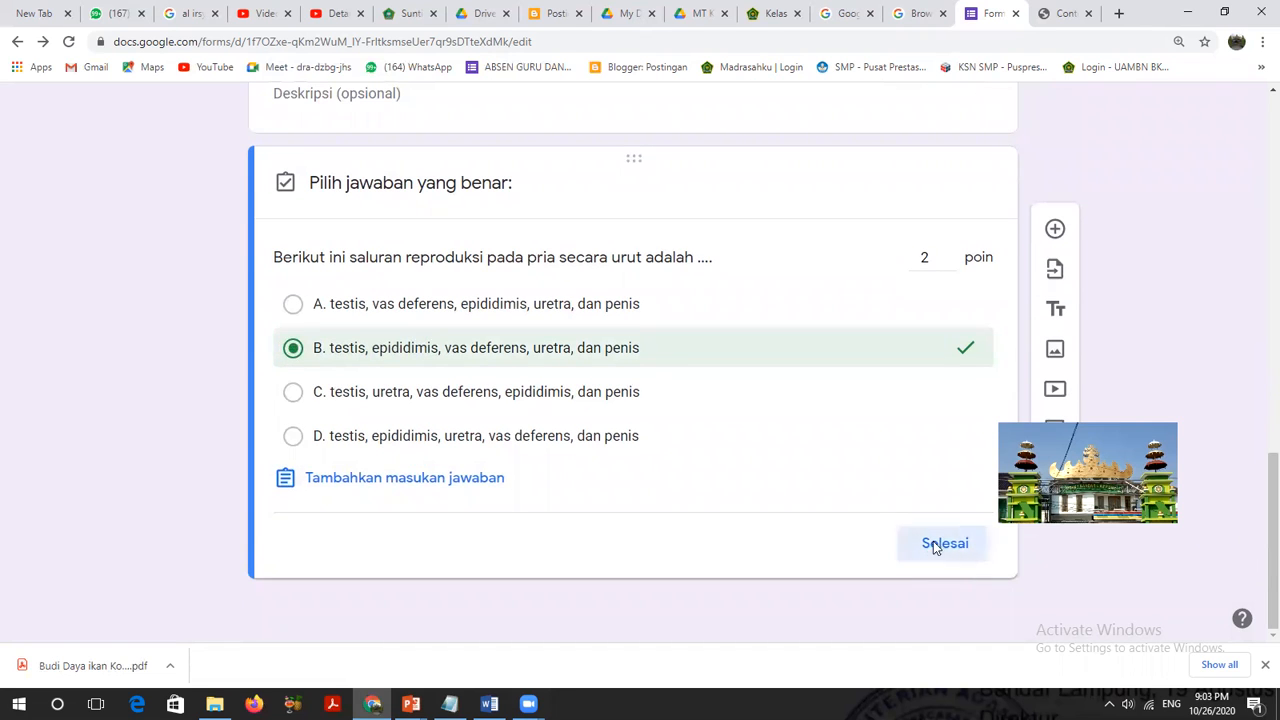
- Add a new question below question 1 and return to the rumusbilangan.com sample-question page
{"action": "left_click", "coordinate": [1053, 229]}
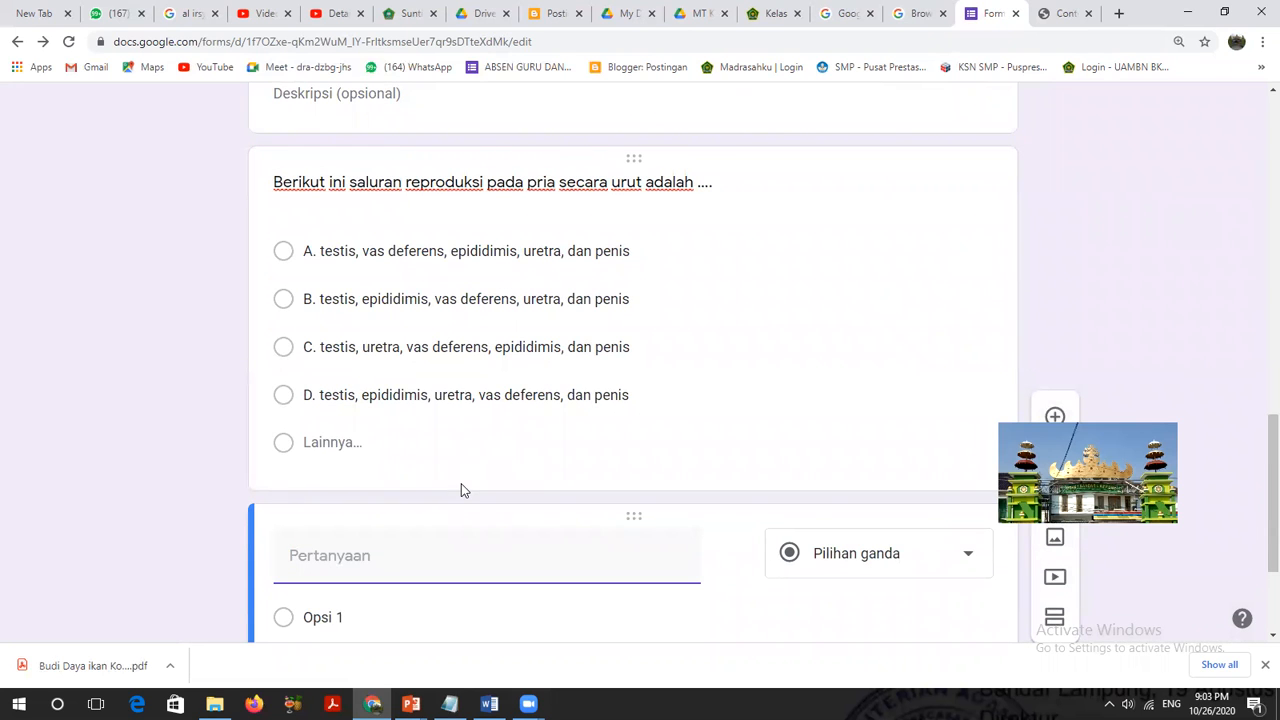
{"action": "left_click", "coordinate": [917, 13]}
{"action": "left_click", "coordinate": [846, 14]}
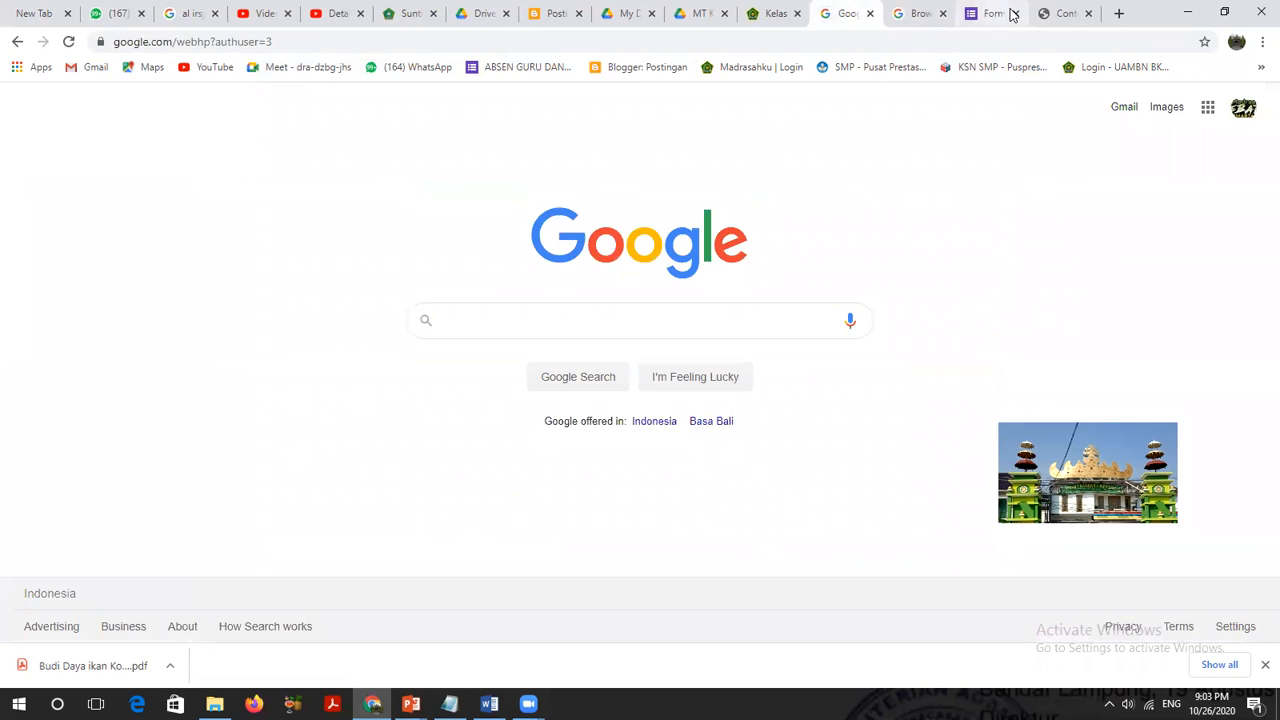
{"action": "left_click", "coordinate": [1085, 12]}
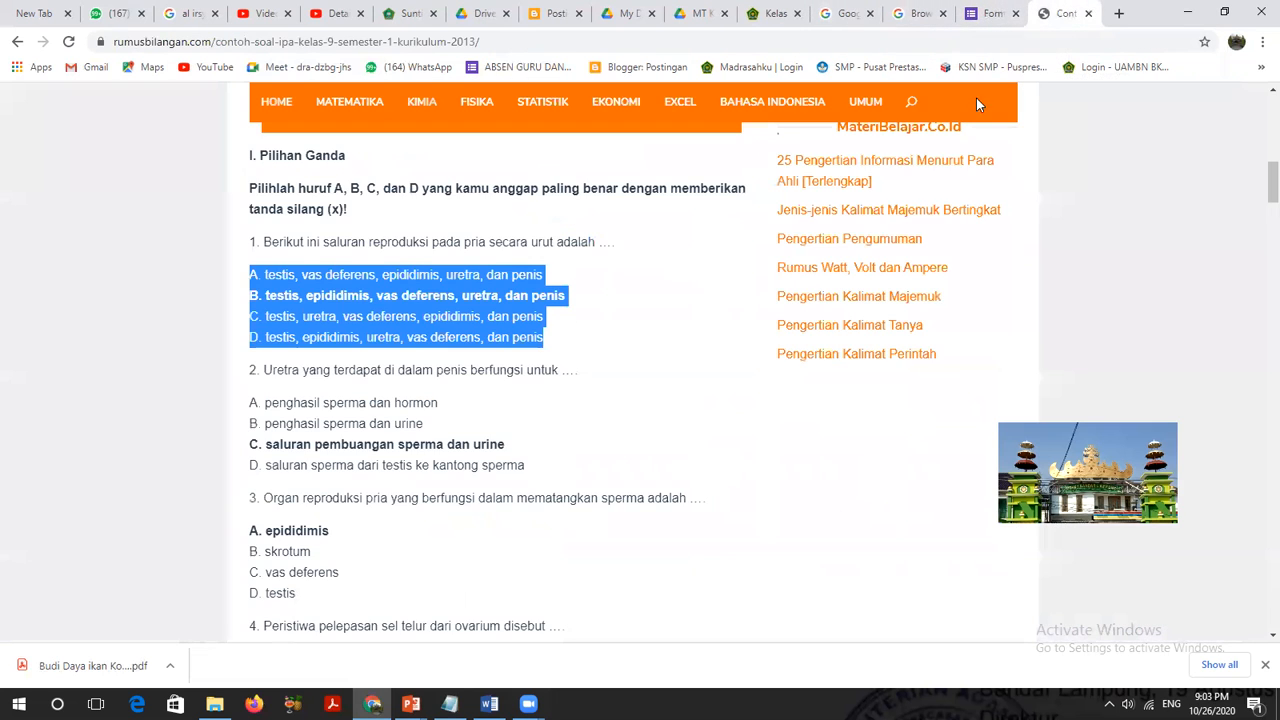
- Copy question 2, "Uretra yang terdapat di dalam penis berfungsi untuk ....", from the web page and paste it as the new question's text
{"action": "scroll", "coordinate": [283, 280], "scroll_direction": "down", "scroll_amount": 1}
{"action": "left_click_drag", "start_coordinate": [262, 290], "coordinate": [588, 299]}
{"action": "right_click", "coordinate": [510, 300]}
{"action": "left_click", "coordinate": [365, 289]}
{"action": "left_click_drag", "start_coordinate": [263, 290], "coordinate": [595, 300]}
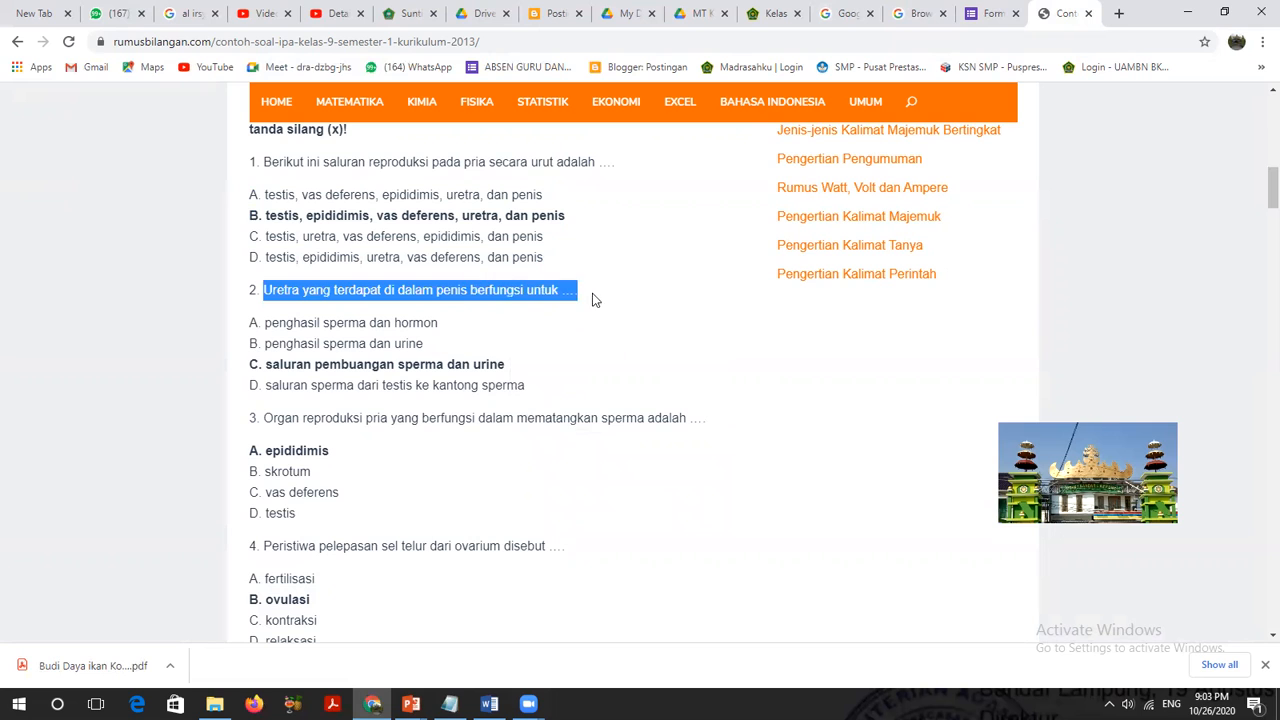
{"action": "right_click", "coordinate": [531, 292]}
{"action": "left_click", "coordinate": [558, 306]}
{"action": "left_click", "coordinate": [978, 14]}
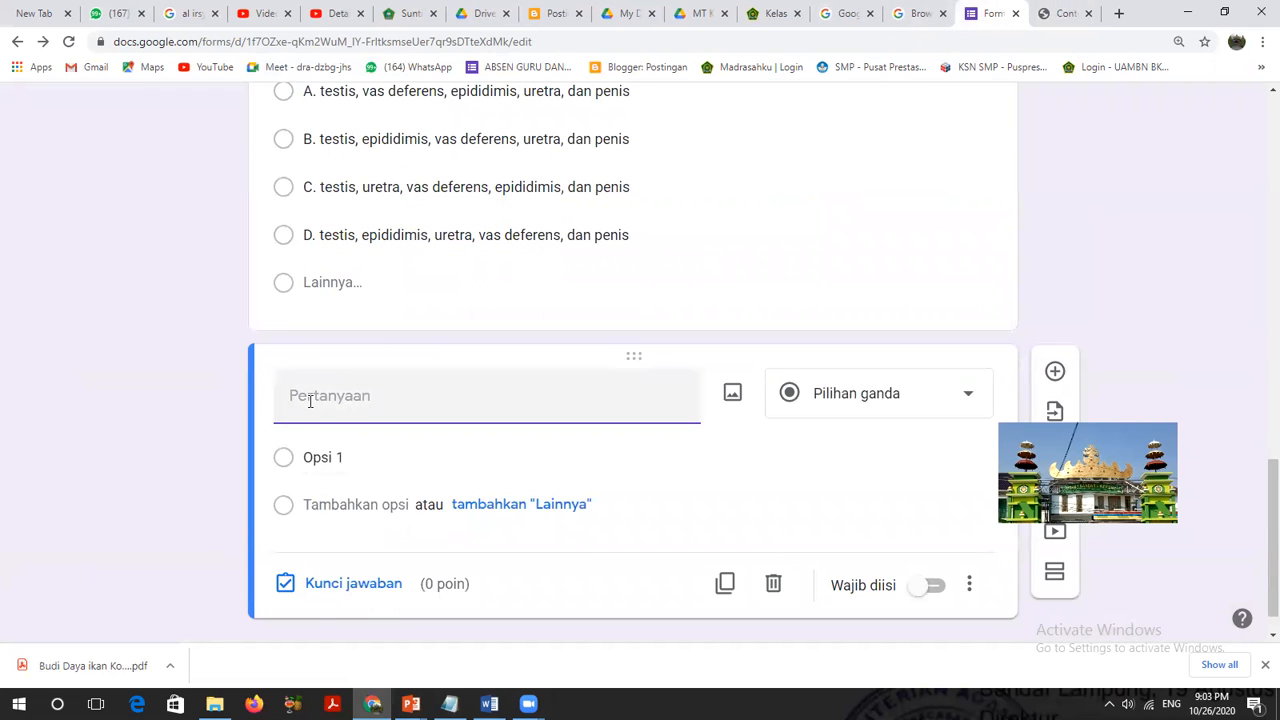
{"action": "right_click", "coordinate": [310, 401]}
{"action": "left_click", "coordinate": [412, 503]}
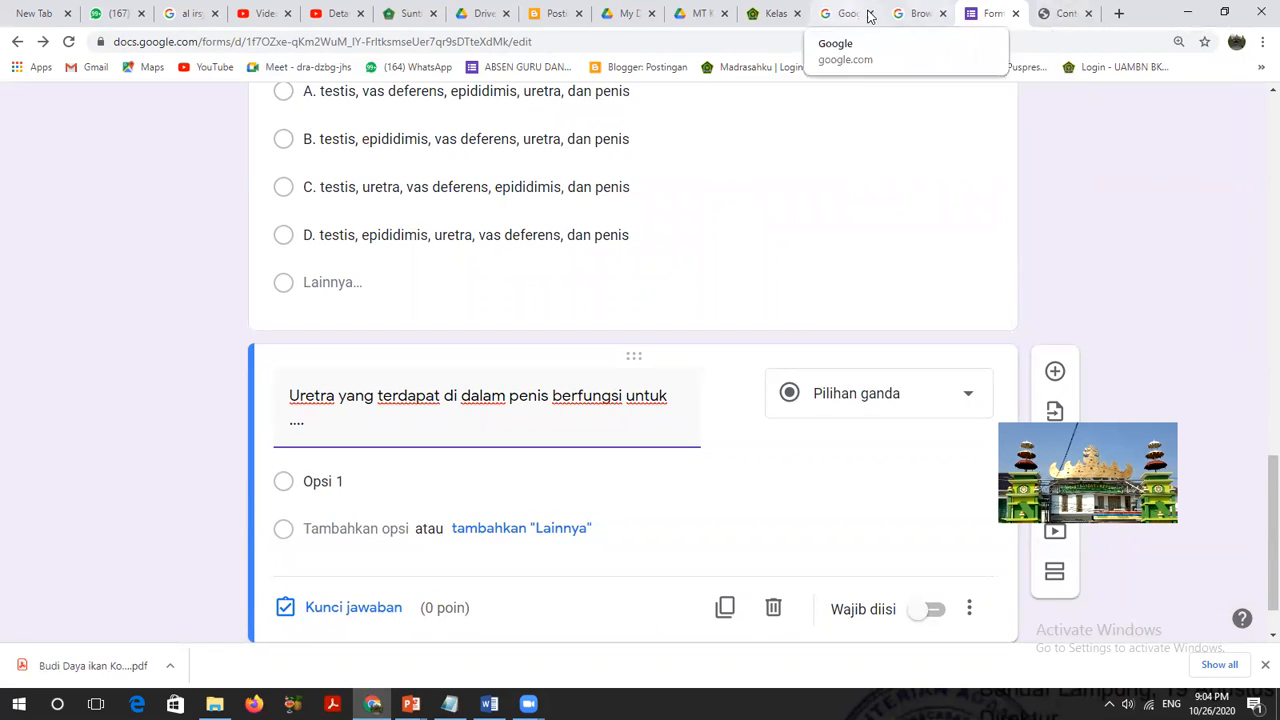
- Copy answer choices A to D of question 2 from the web page and paste them as the new question's options
{"action": "left_click", "coordinate": [918, 14]}
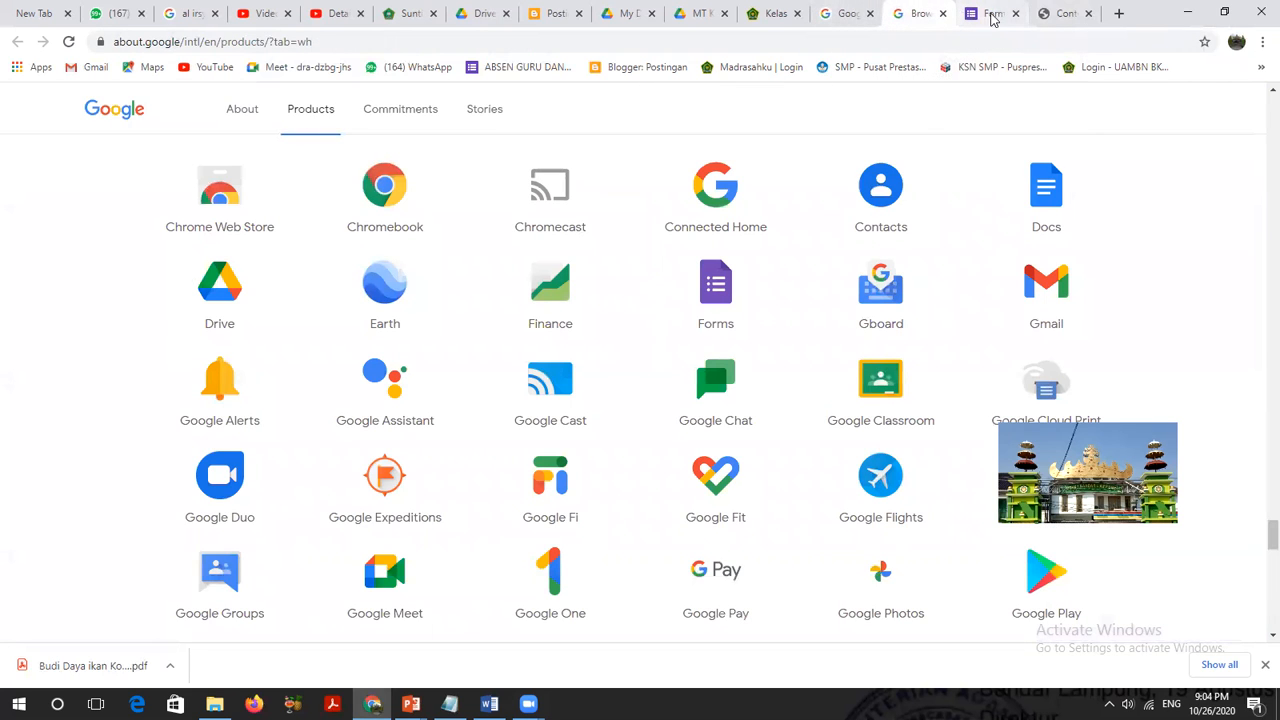
{"action": "left_click", "coordinate": [1066, 14]}
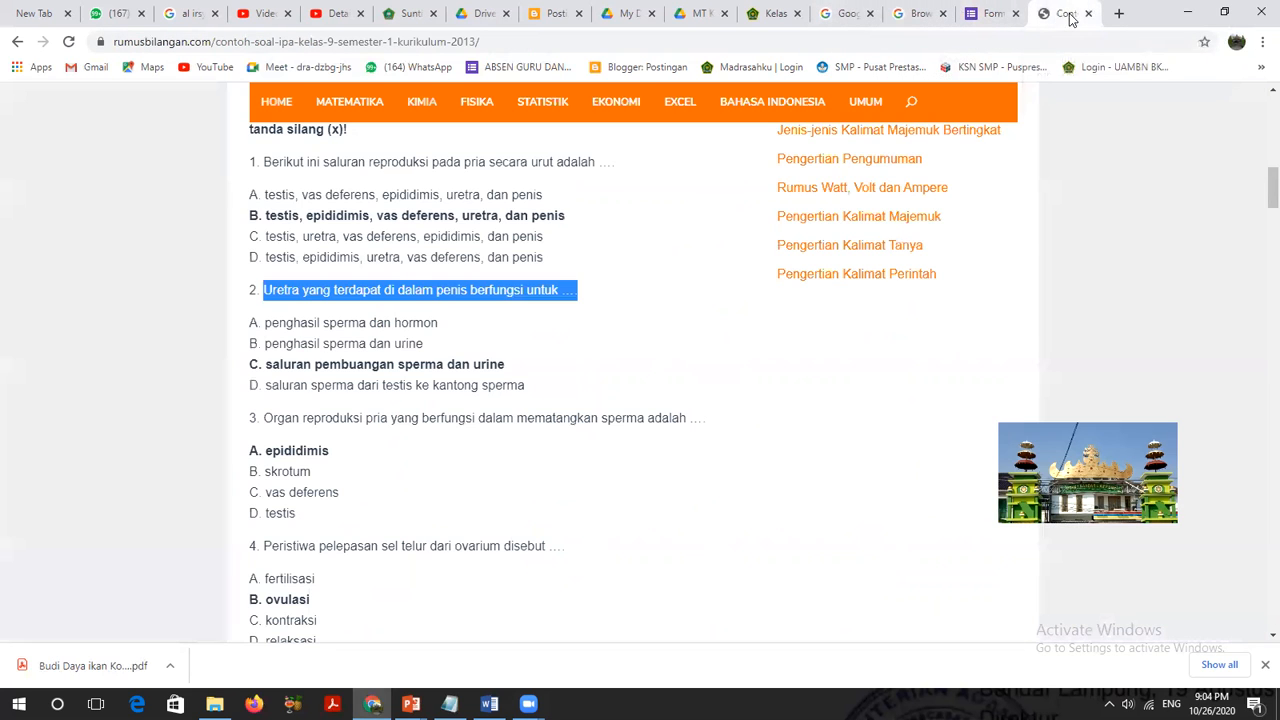
{"action": "left_click", "coordinate": [267, 323]}
{"action": "left_click_drag", "start_coordinate": [524, 385], "coordinate": [249, 322]}
{"action": "right_click", "coordinate": [296, 338]}
{"action": "left_click", "coordinate": [323, 348]}
{"action": "left_click", "coordinate": [992, 13]}
{"action": "left_click", "coordinate": [316, 482]}
{"action": "right_click", "coordinate": [318, 486]}
{"action": "left_click", "coordinate": [371, 327]}
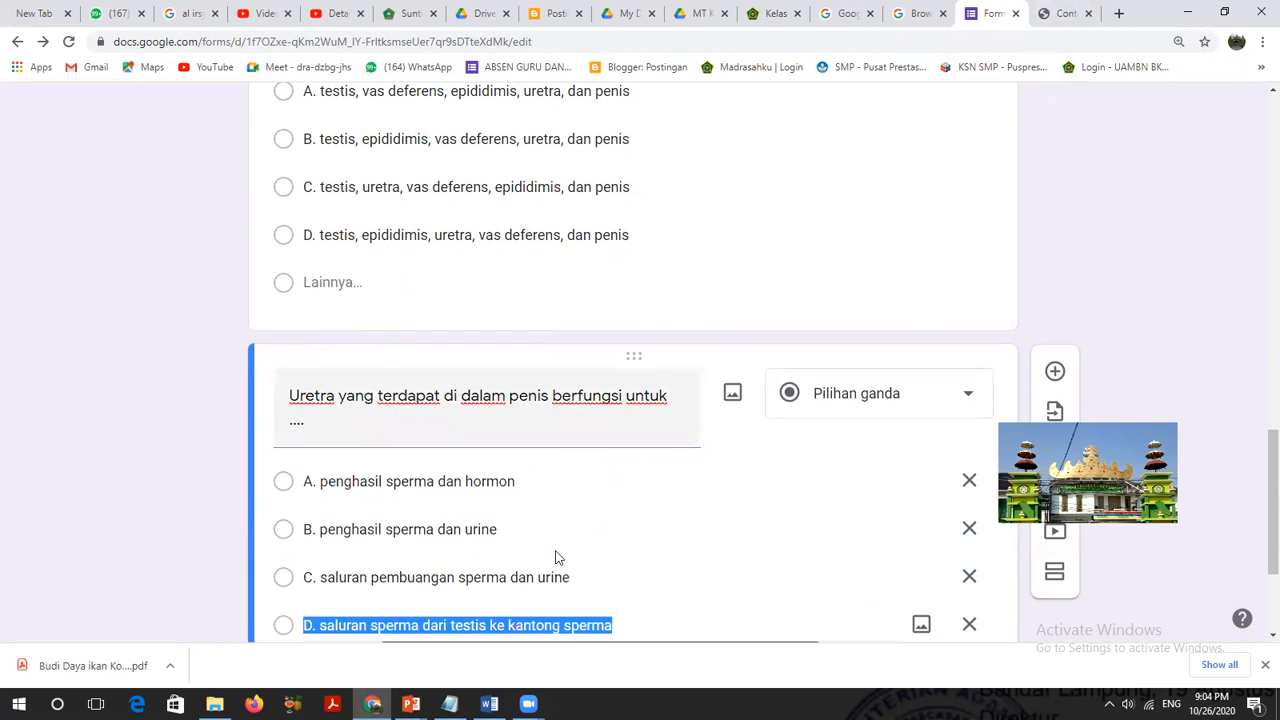
- Set question 2's answer key to option C, "saluran pembuangan sperma dan urine", worth 2 points
{"action": "scroll", "coordinate": [557, 557], "scroll_direction": "down", "scroll_amount": 2}
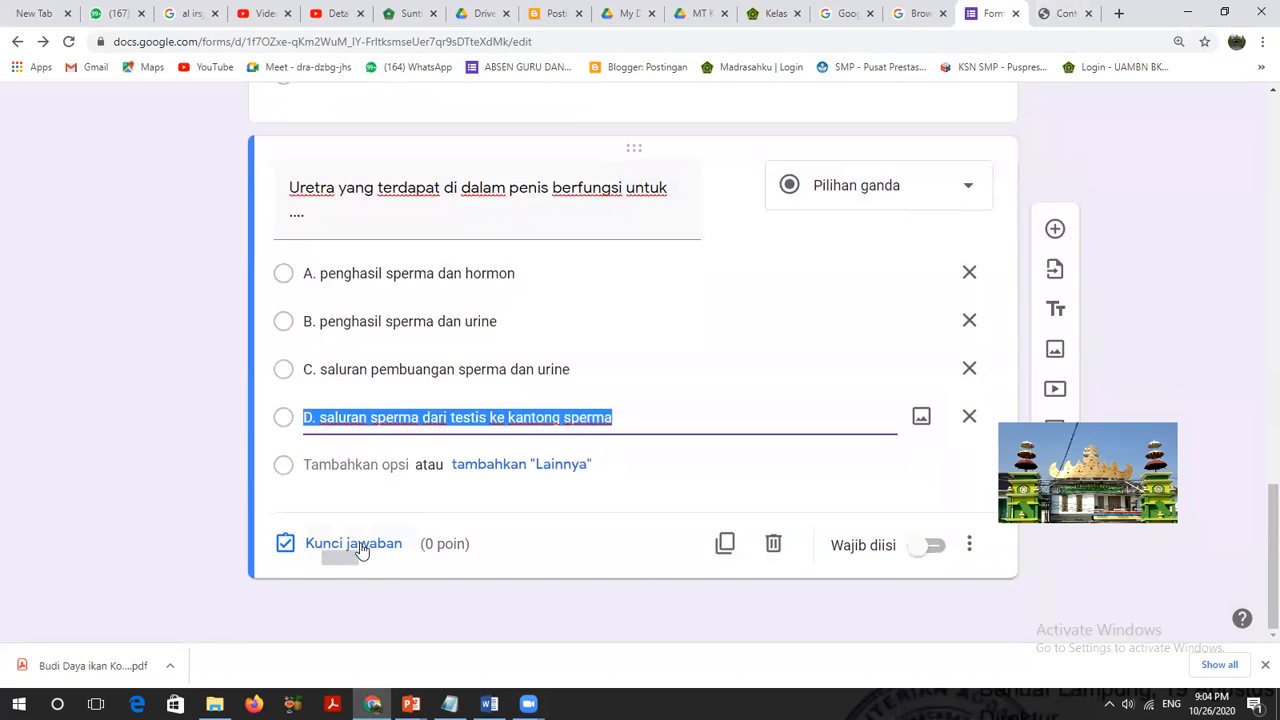
{"action": "left_click", "coordinate": [362, 548]}
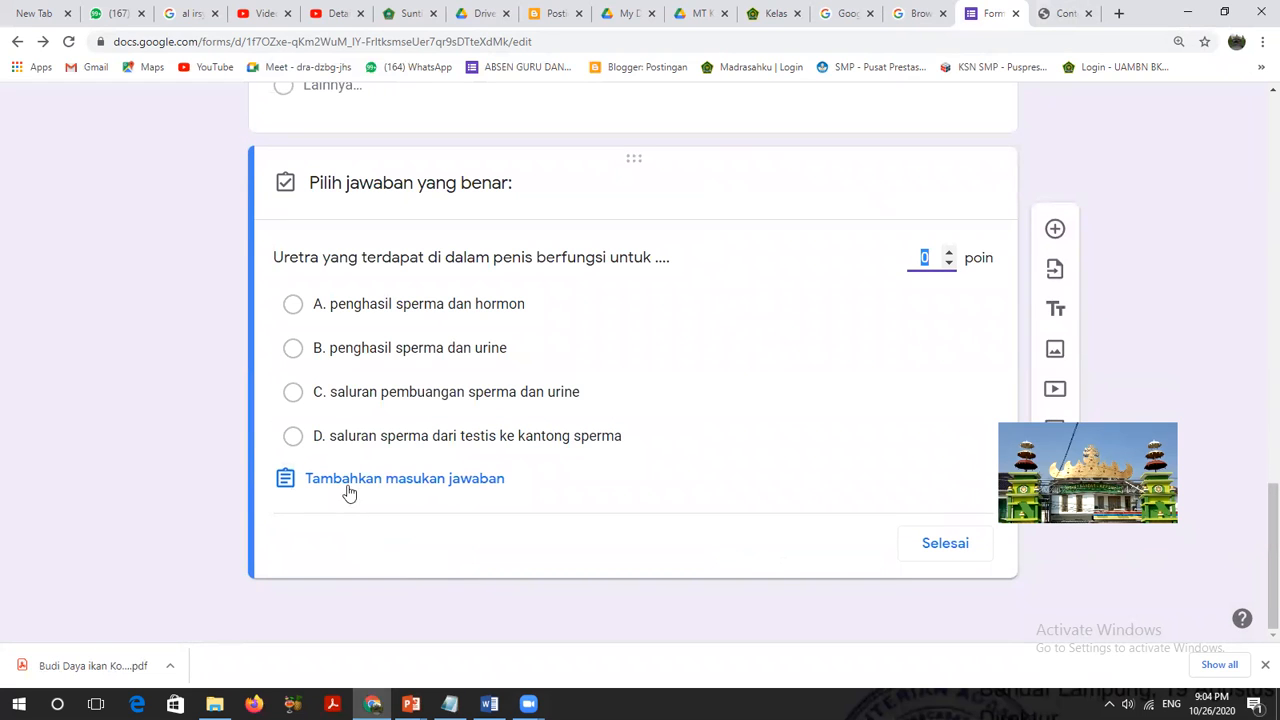
{"action": "left_click", "coordinate": [290, 405]}
{"action": "left_click", "coordinate": [948, 253]}
{"action": "left_click", "coordinate": [948, 253]}
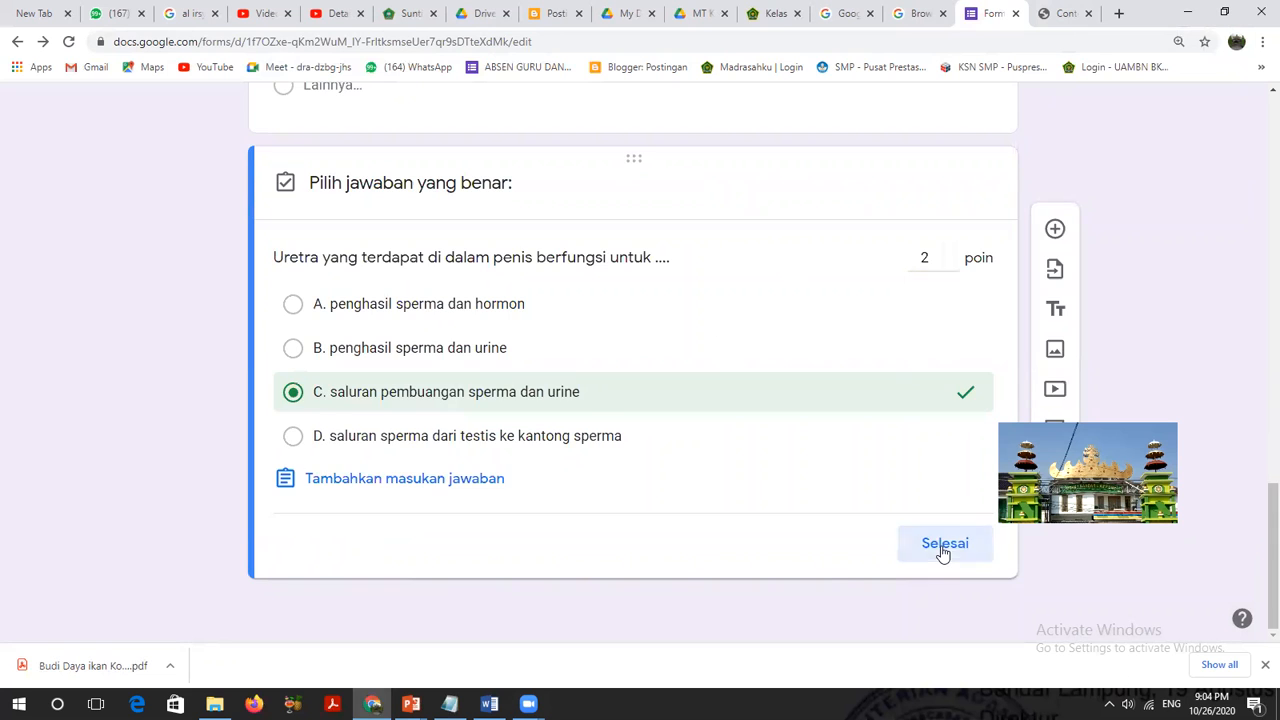
{"action": "left_click", "coordinate": [943, 545]}
- Open the form's responses view and name the form file "IDENTITAS UJIAN AKHIR SEMESTER KELAS 9"
{"action": "scroll", "coordinate": [620, 380], "scroll_direction": "up", "scroll_amount": 2}
{"action": "scroll", "coordinate": [680, 384], "scroll_direction": "up", "scroll_amount": 10}
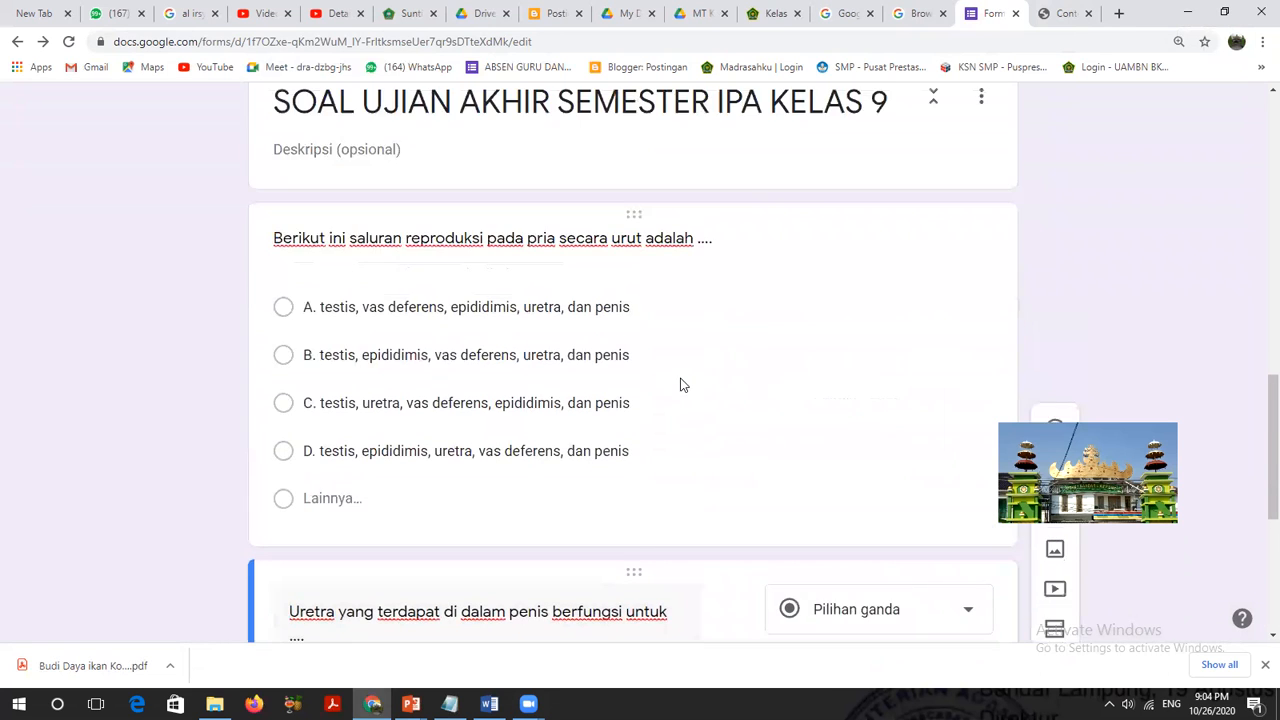
{"action": "scroll", "coordinate": [680, 386], "scroll_direction": "up", "scroll_amount": 3}
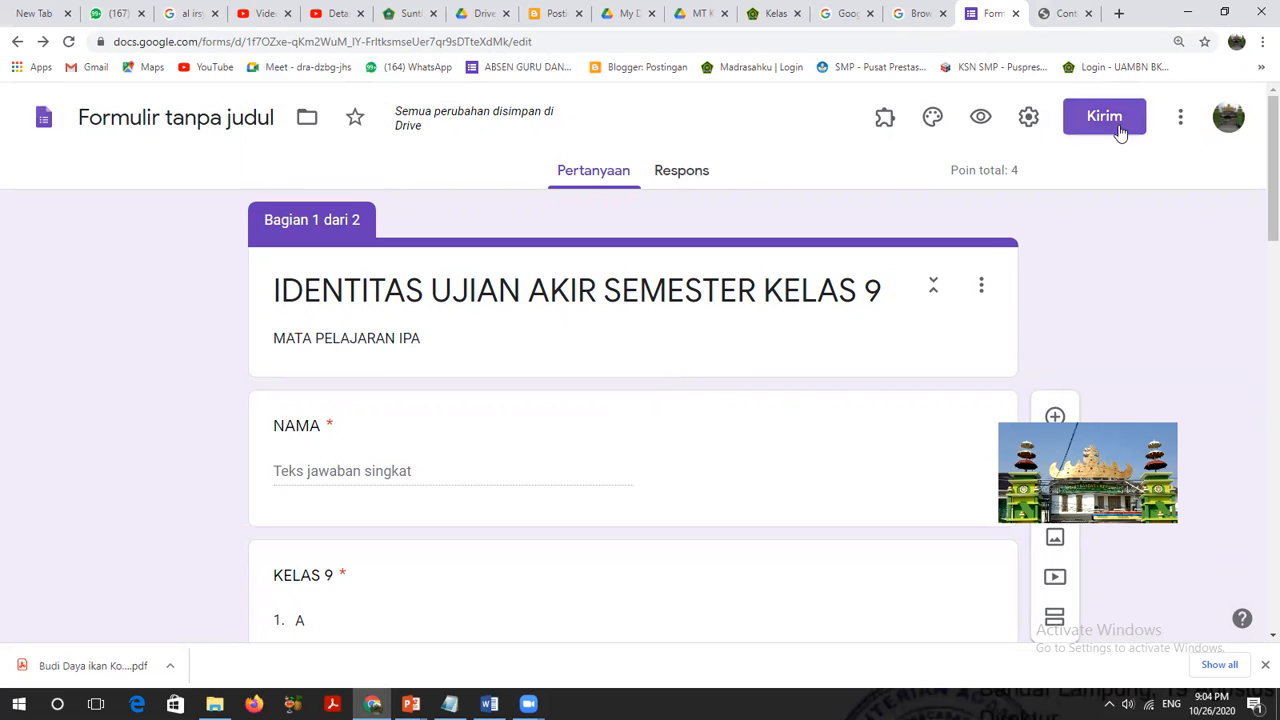
{"action": "left_click", "coordinate": [680, 173]}
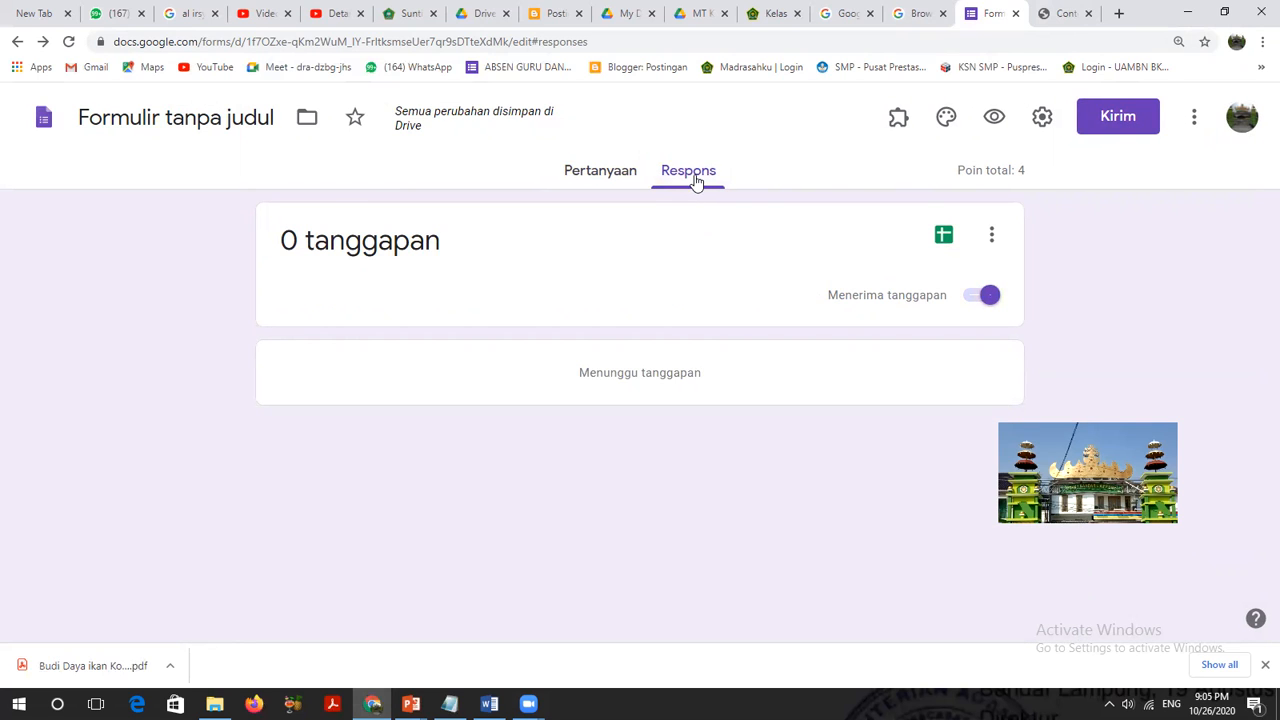
{"action": "left_click", "coordinate": [96, 121]}
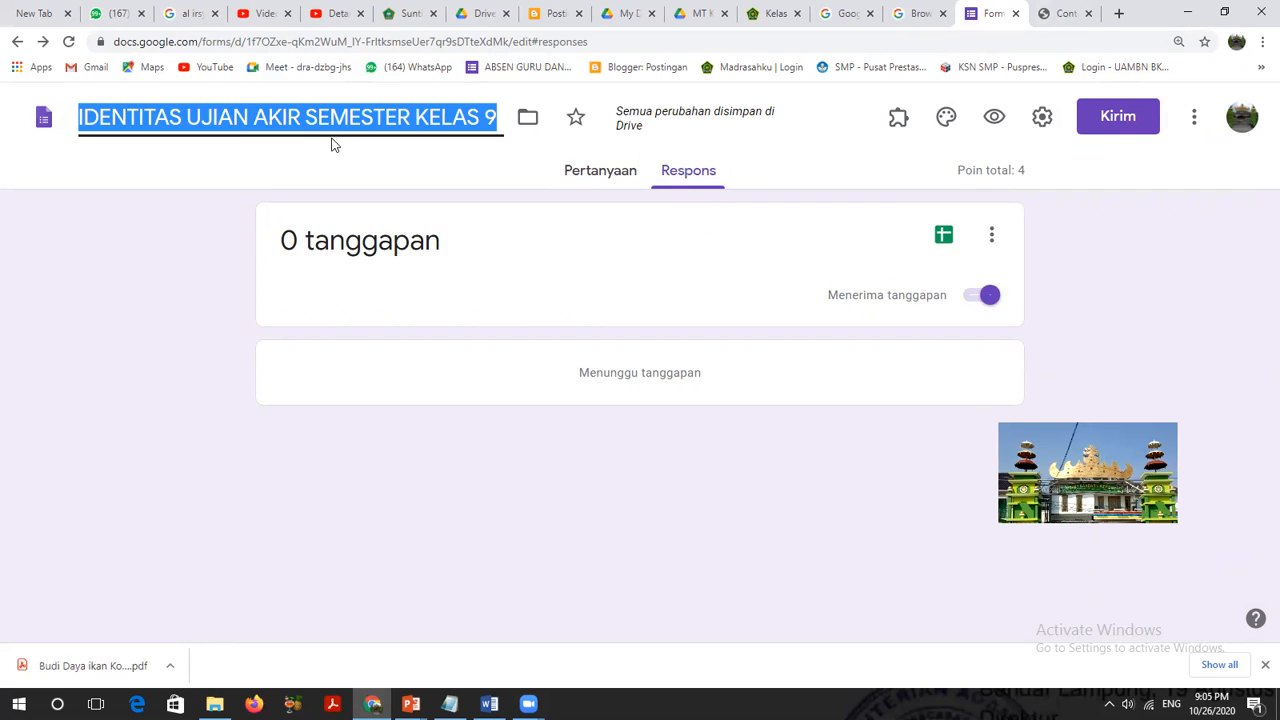
{"action": "left_click", "coordinate": [284, 118]}
{"action": "type", "text": "H"}
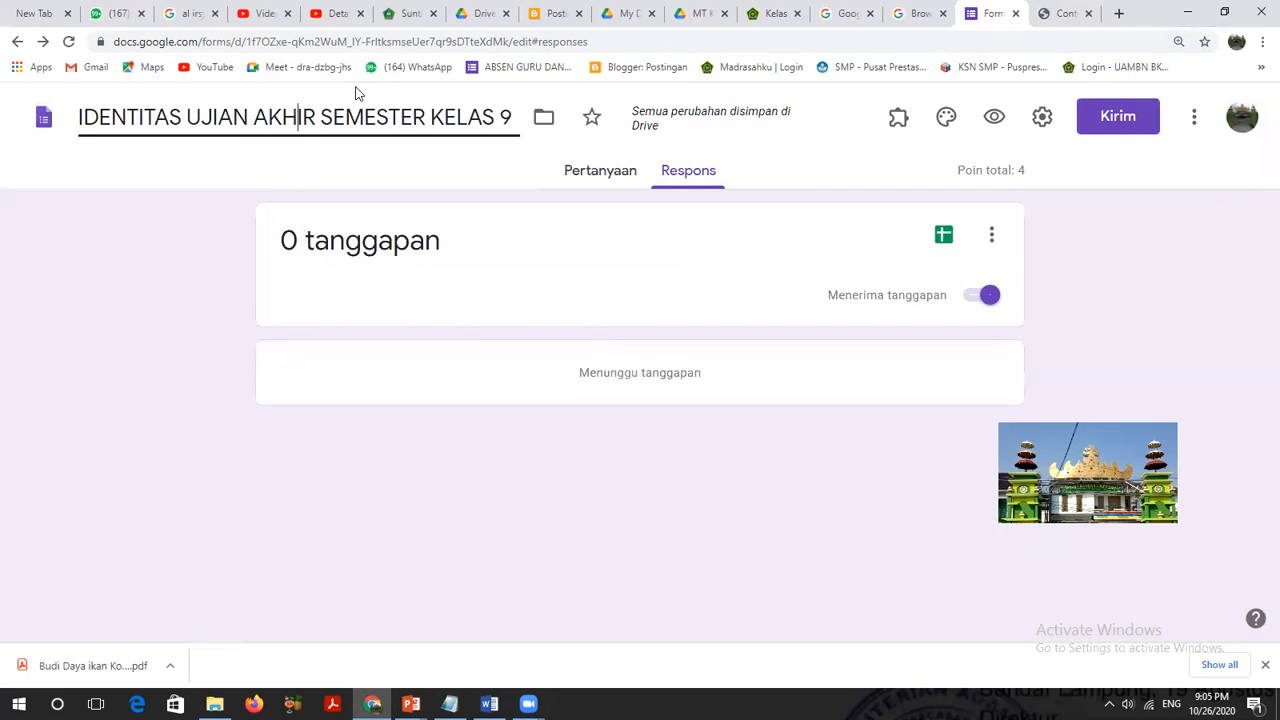
- Create a new response spreadsheet named "UJIAN AKHIR SEMESTER KELAS 9 (Respons)" and return to the form's questions
{"action": "left_click", "coordinate": [943, 240]}
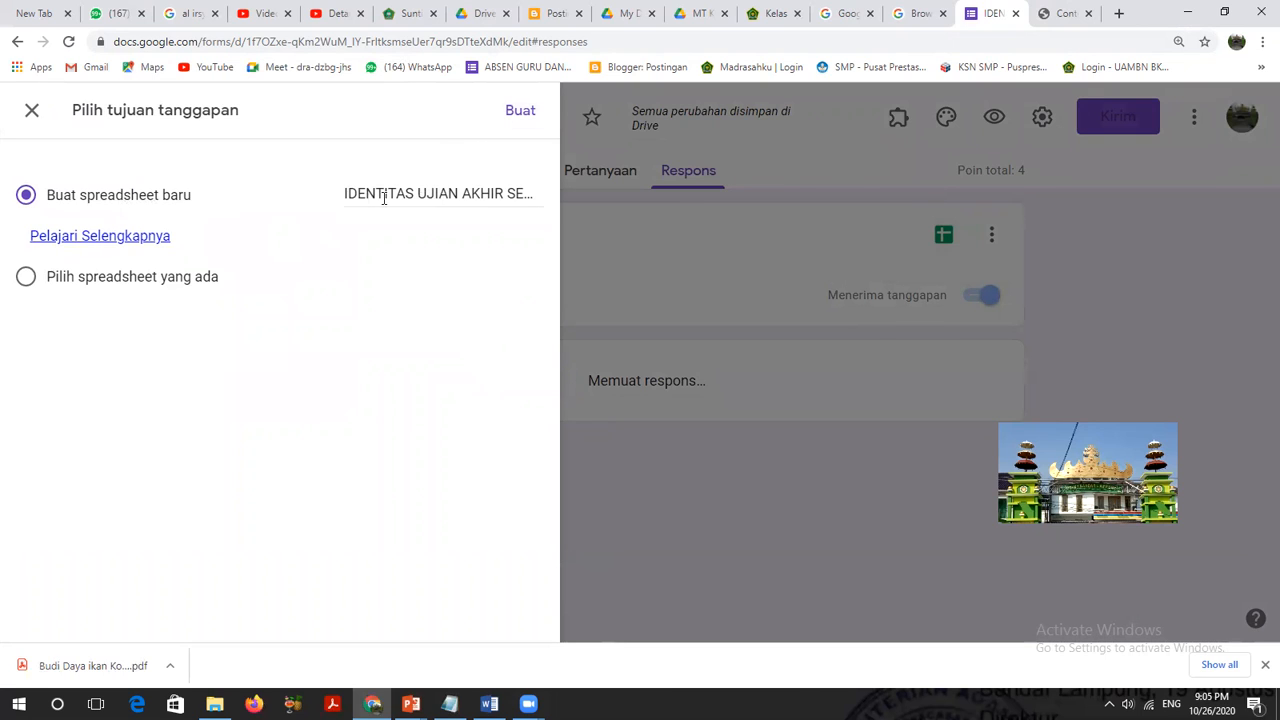
{"action": "left_click", "coordinate": [418, 200]}
{"action": "double_click", "coordinate": [350, 194]}
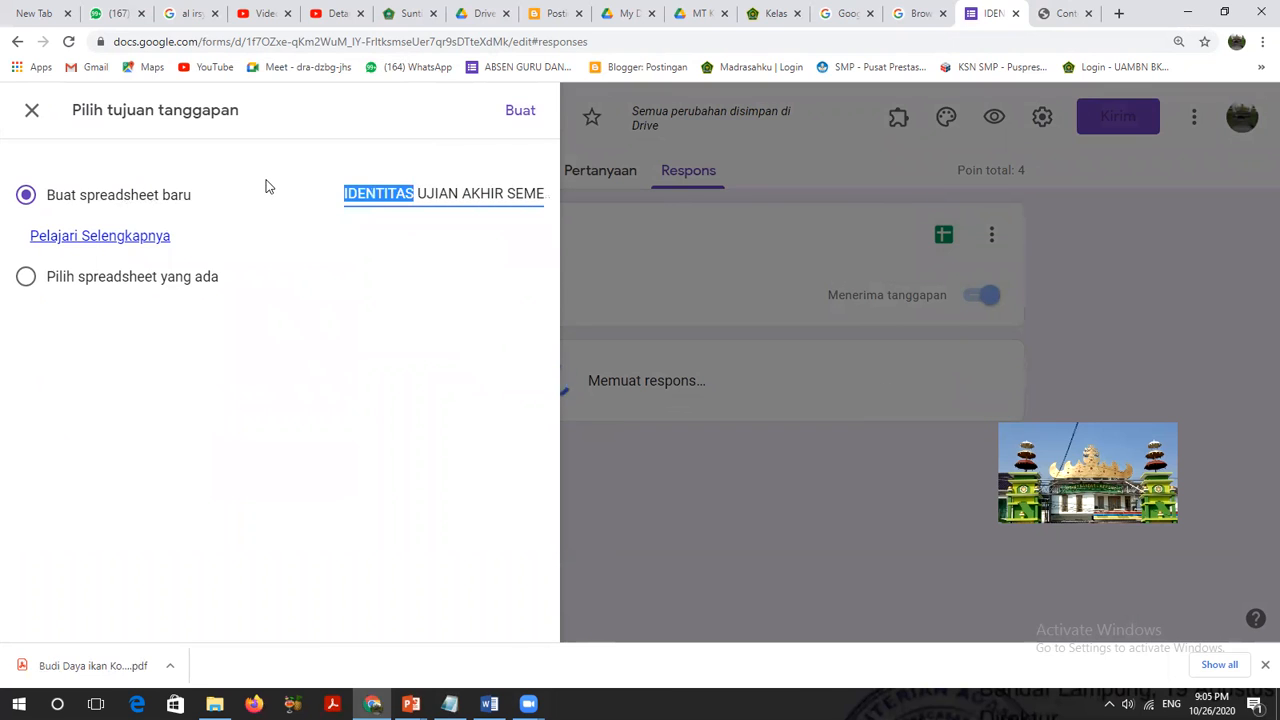
{"action": "key", "text": "BackSpace"}
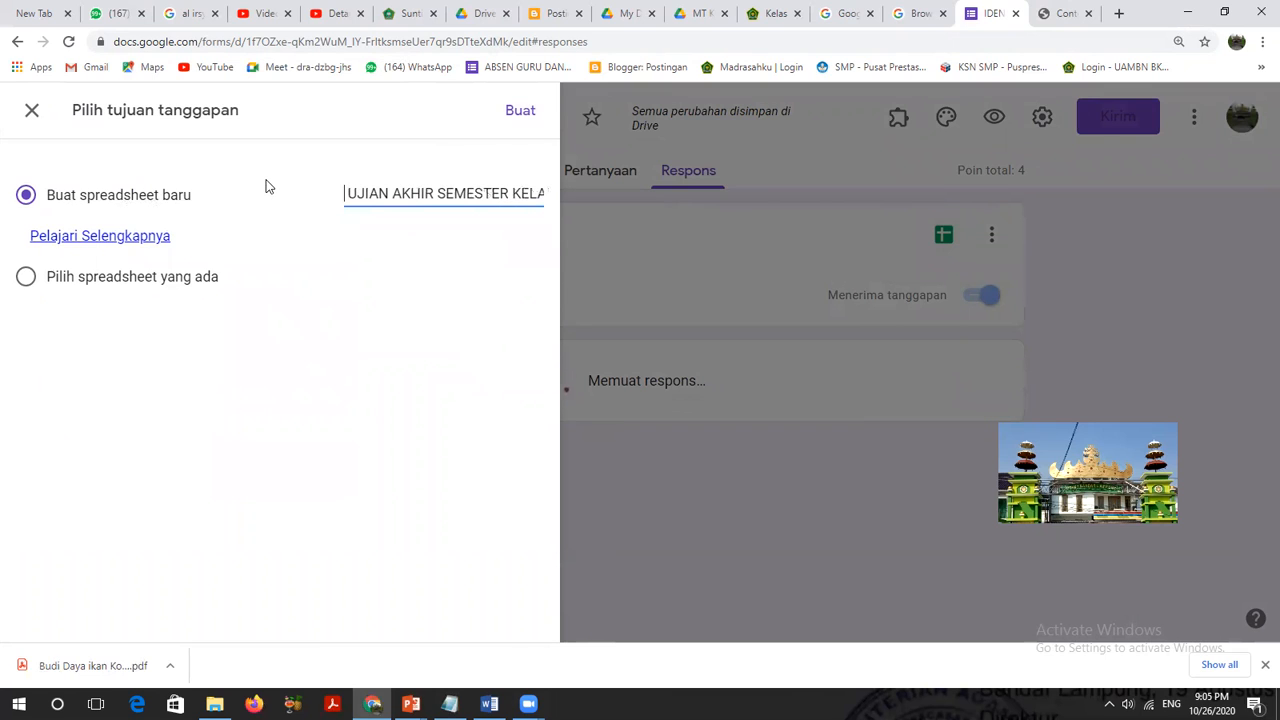
{"action": "left_click", "coordinate": [521, 114]}
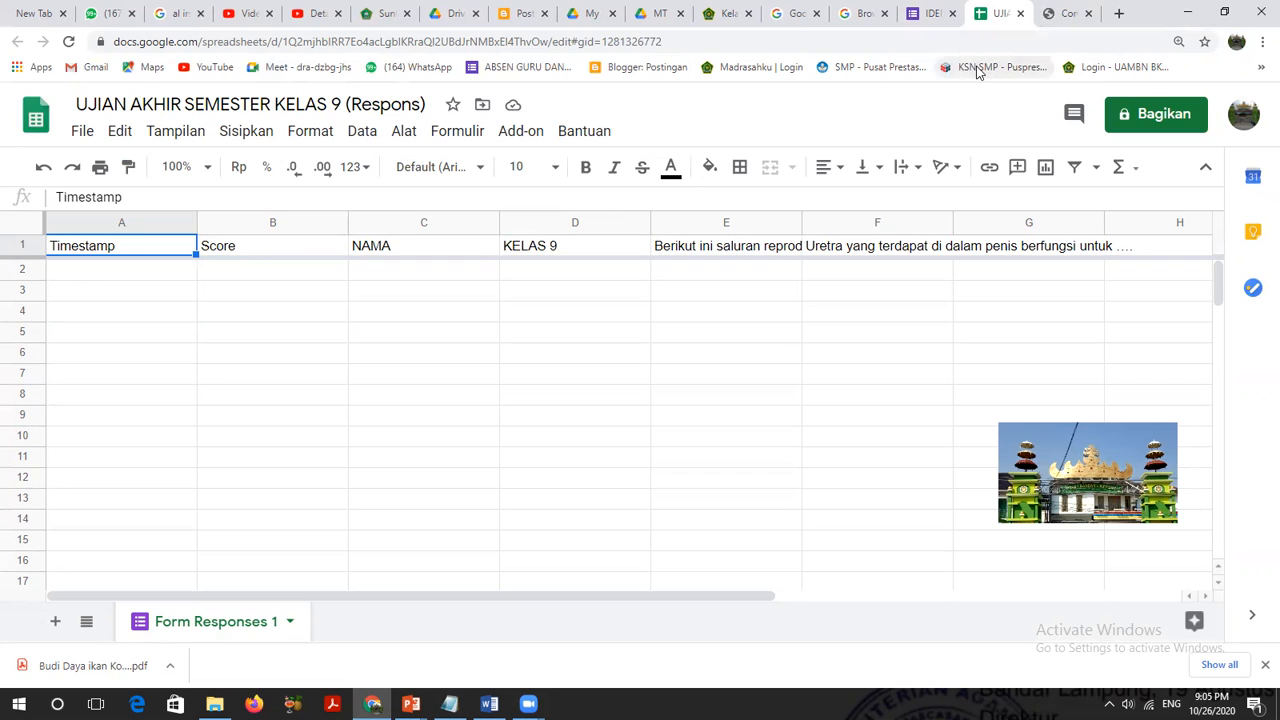
{"action": "left_click", "coordinate": [932, 13]}
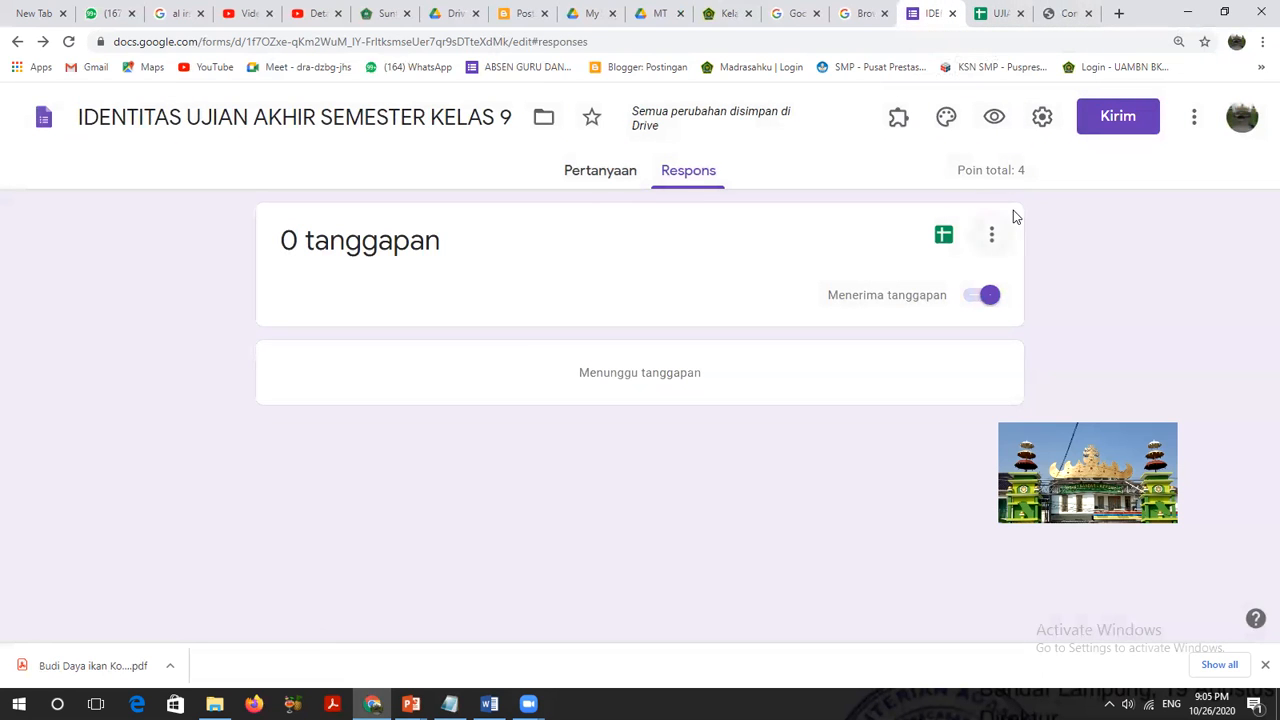
{"action": "left_click", "coordinate": [586, 174]}
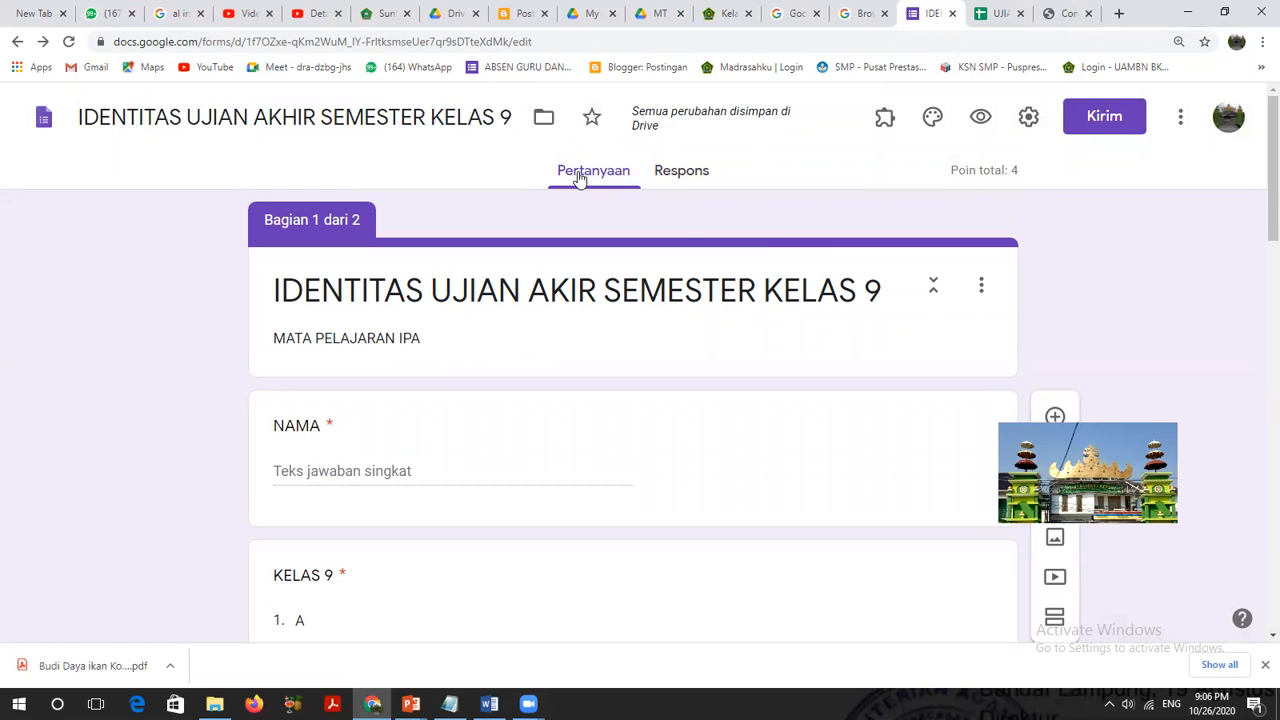
- Review the exam form's identity section and sample questions, then check its responses view and return to the questions
{"action": "scroll", "coordinate": [578, 172], "scroll_direction": "down", "scroll_amount": 7}
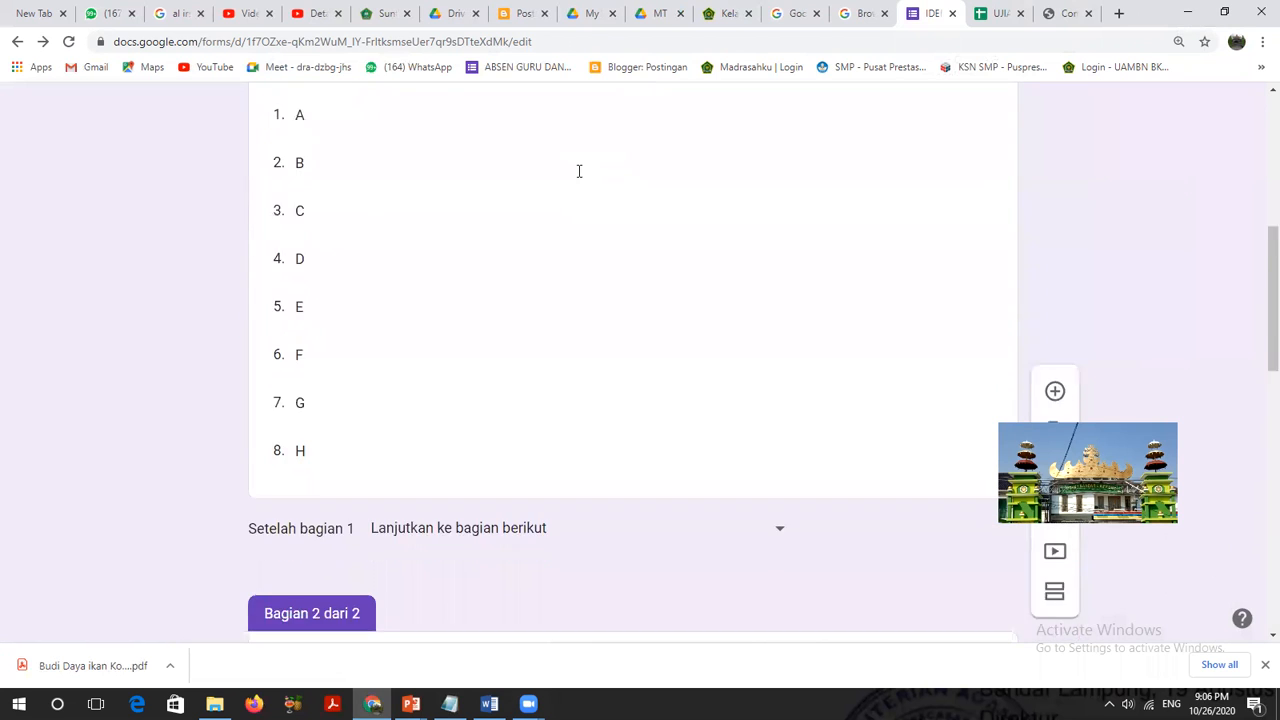
{"action": "scroll", "coordinate": [578, 172], "scroll_direction": "down", "scroll_amount": 6}
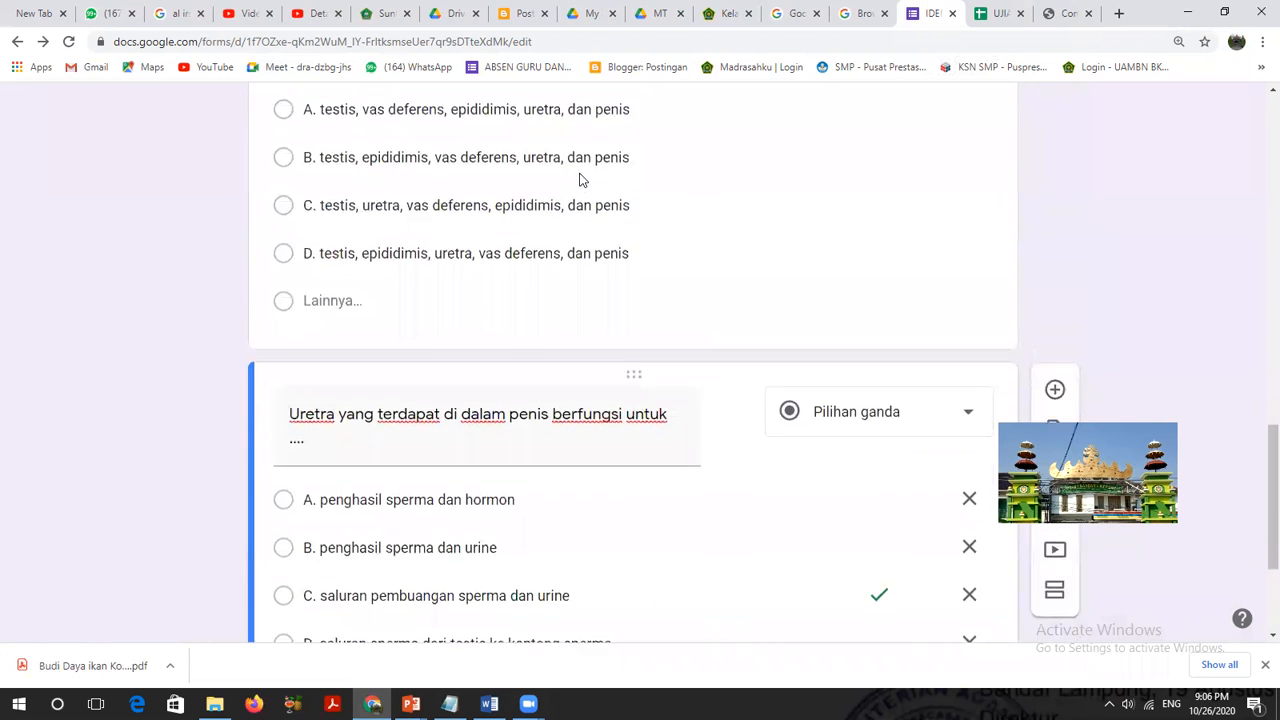
{"action": "scroll", "coordinate": [578, 177], "scroll_direction": "up", "scroll_amount": 5}
{"action": "scroll", "coordinate": [578, 180], "scroll_direction": "up", "scroll_amount": 9}
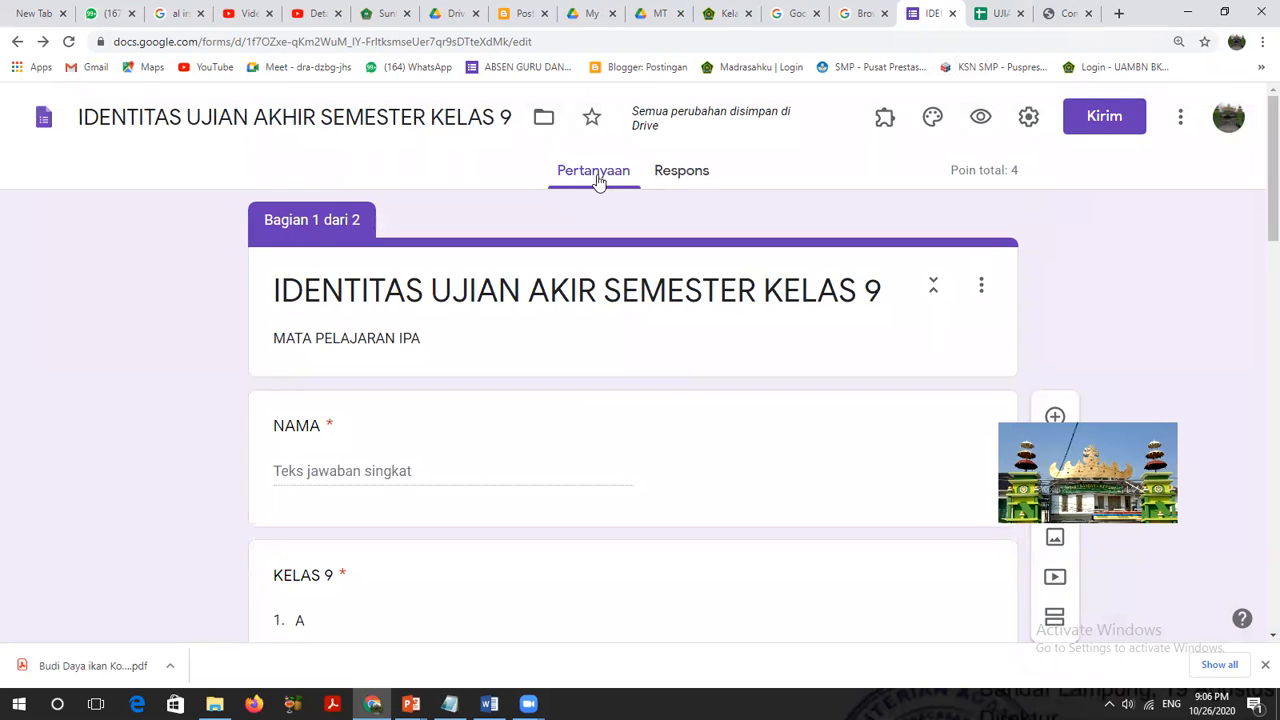
{"action": "left_click", "coordinate": [680, 175]}
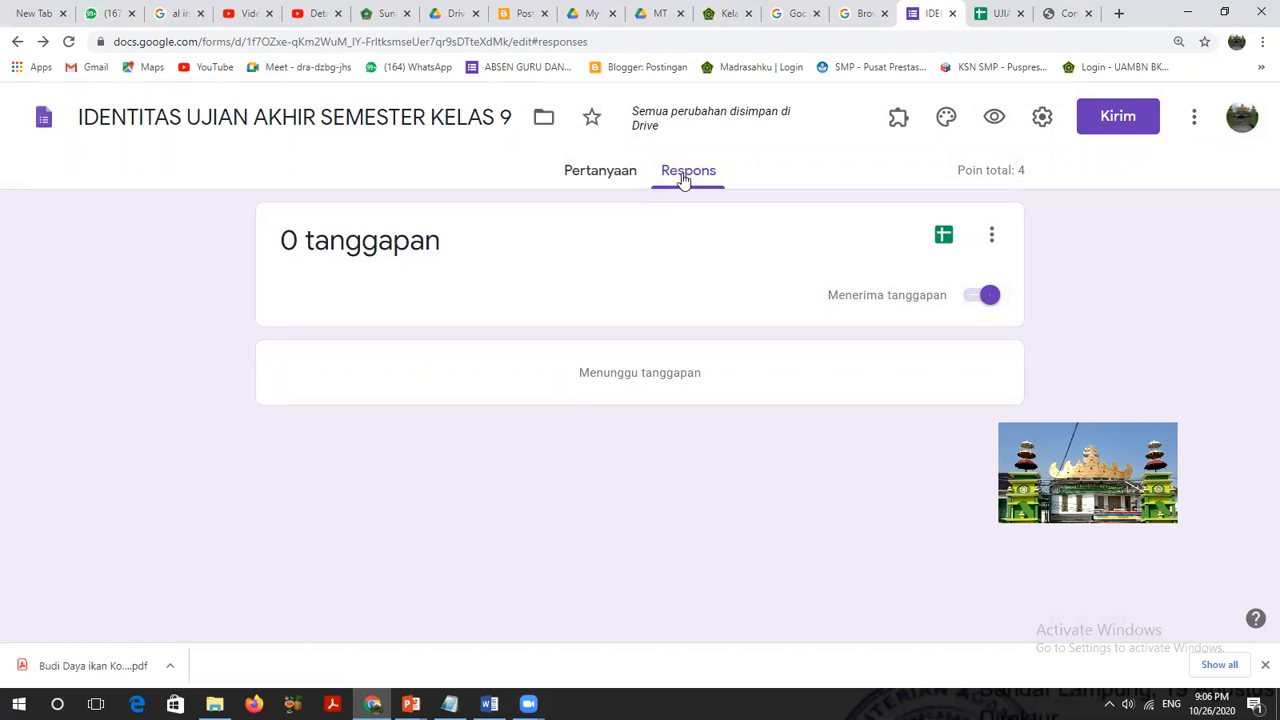
{"action": "left_click", "coordinate": [602, 175]}
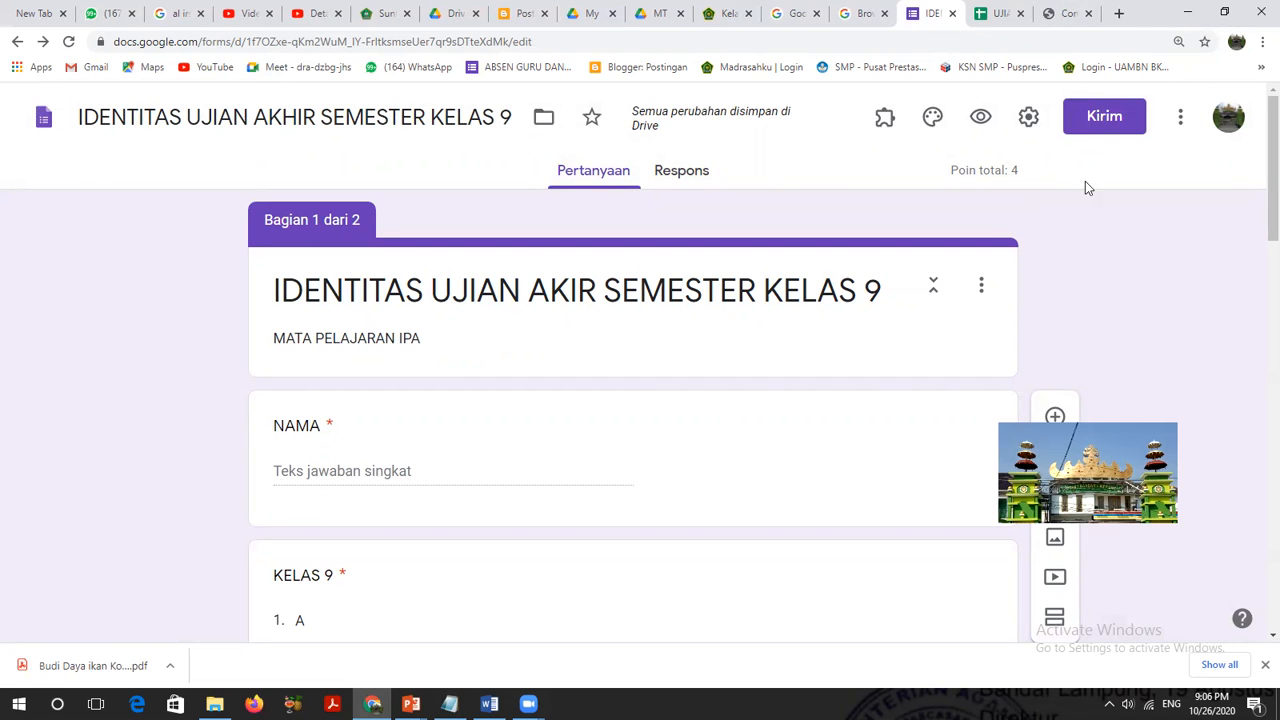
- Send the form by e-mail to the school's e-mail address, keeping the default subject and message
{"action": "left_click", "coordinate": [1116, 121]}
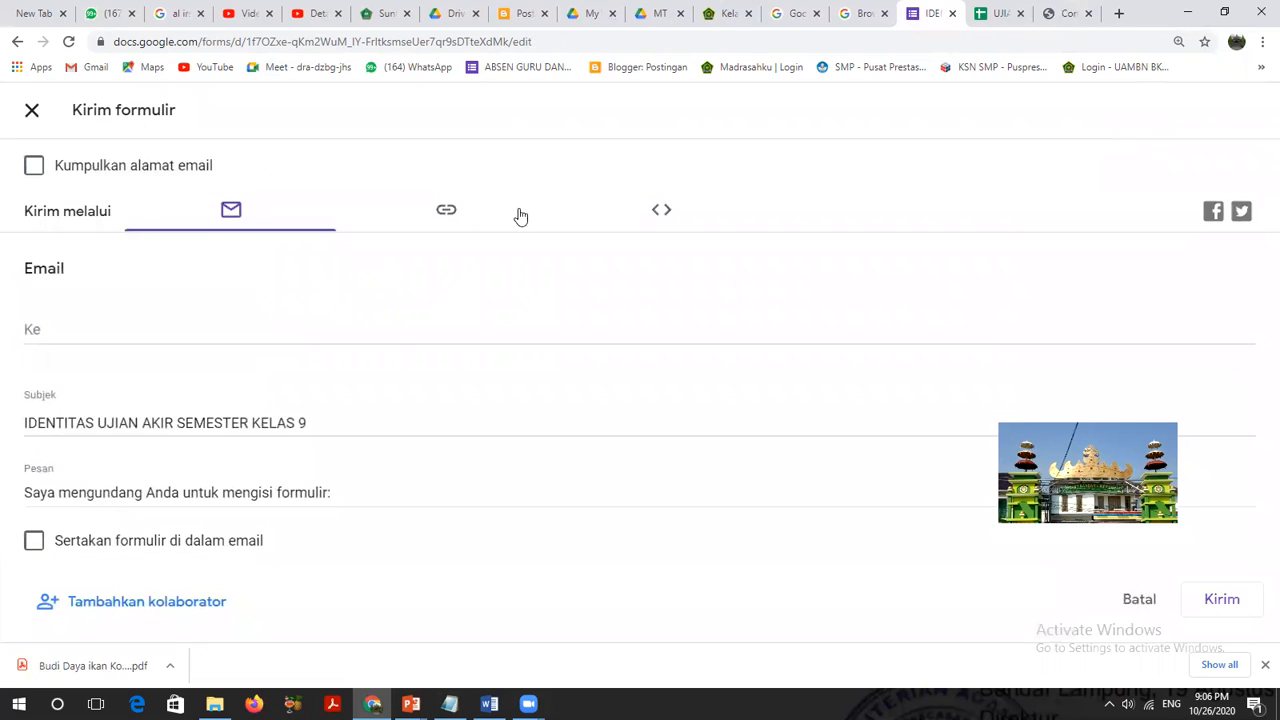
{"action": "left_click", "coordinate": [145, 316]}
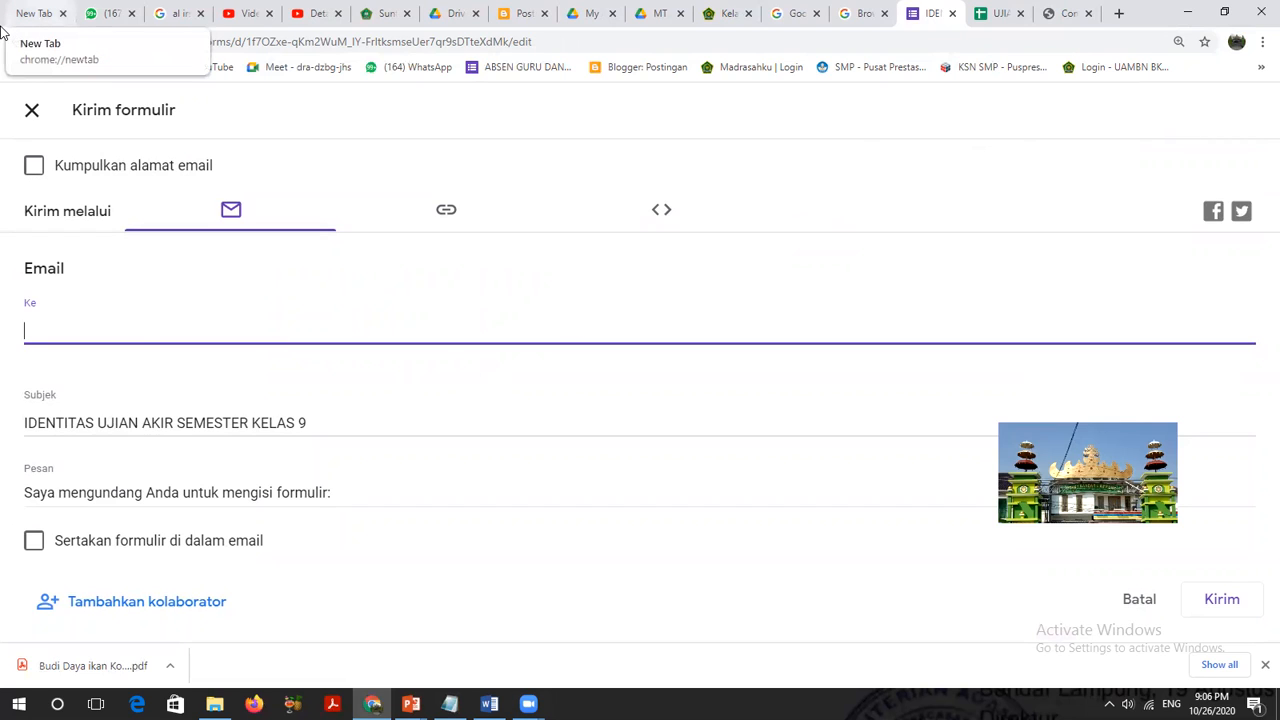
{"action": "type", "text": "M"}
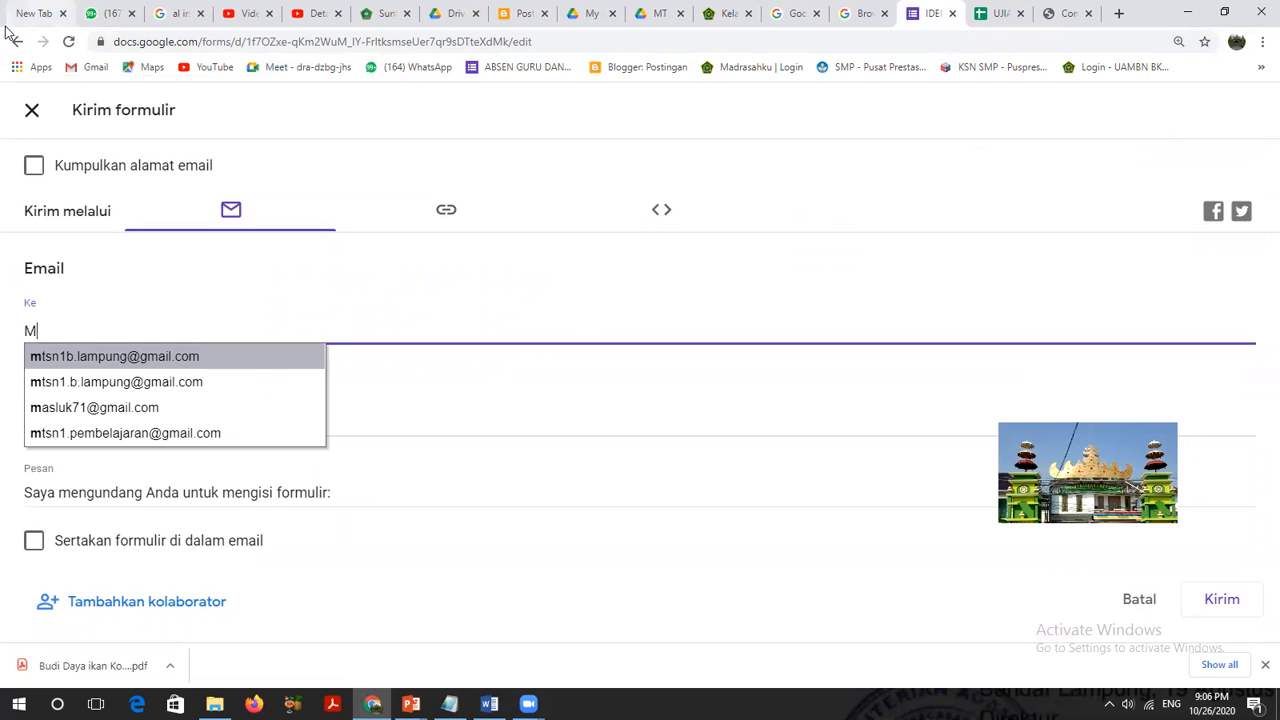
{"action": "left_click", "coordinate": [142, 366]}
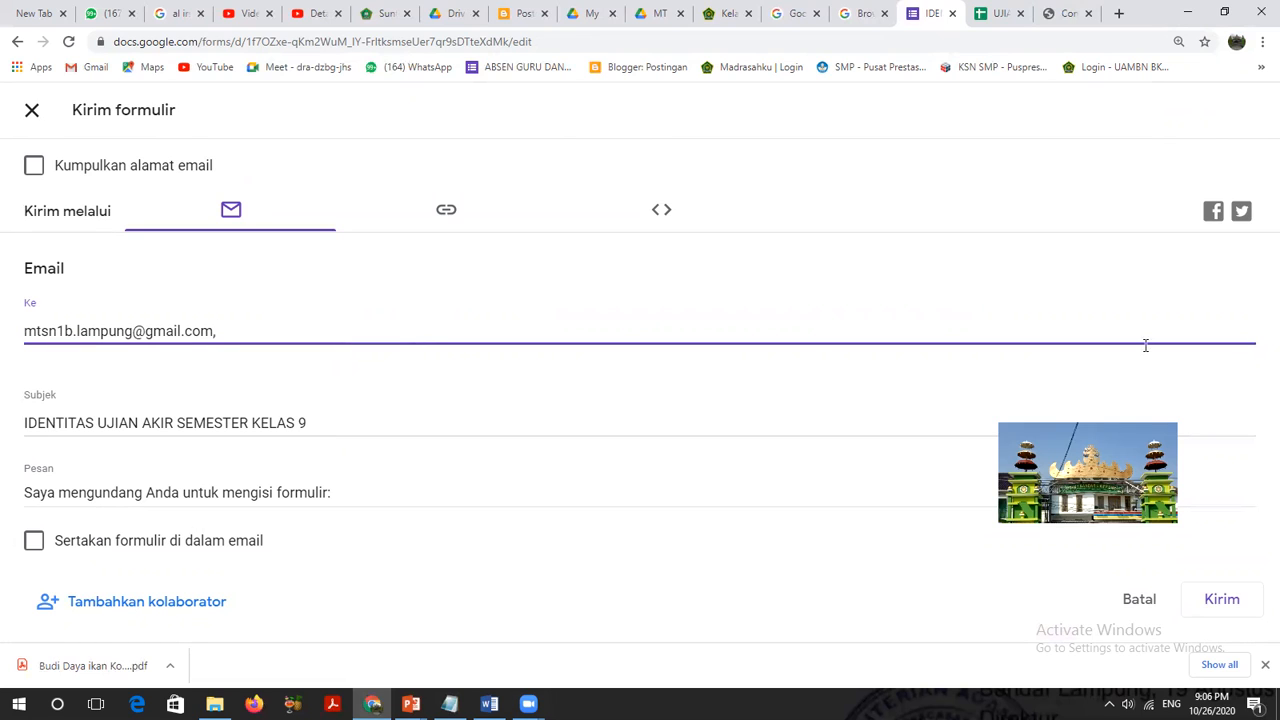
{"action": "left_click", "coordinate": [1219, 600]}
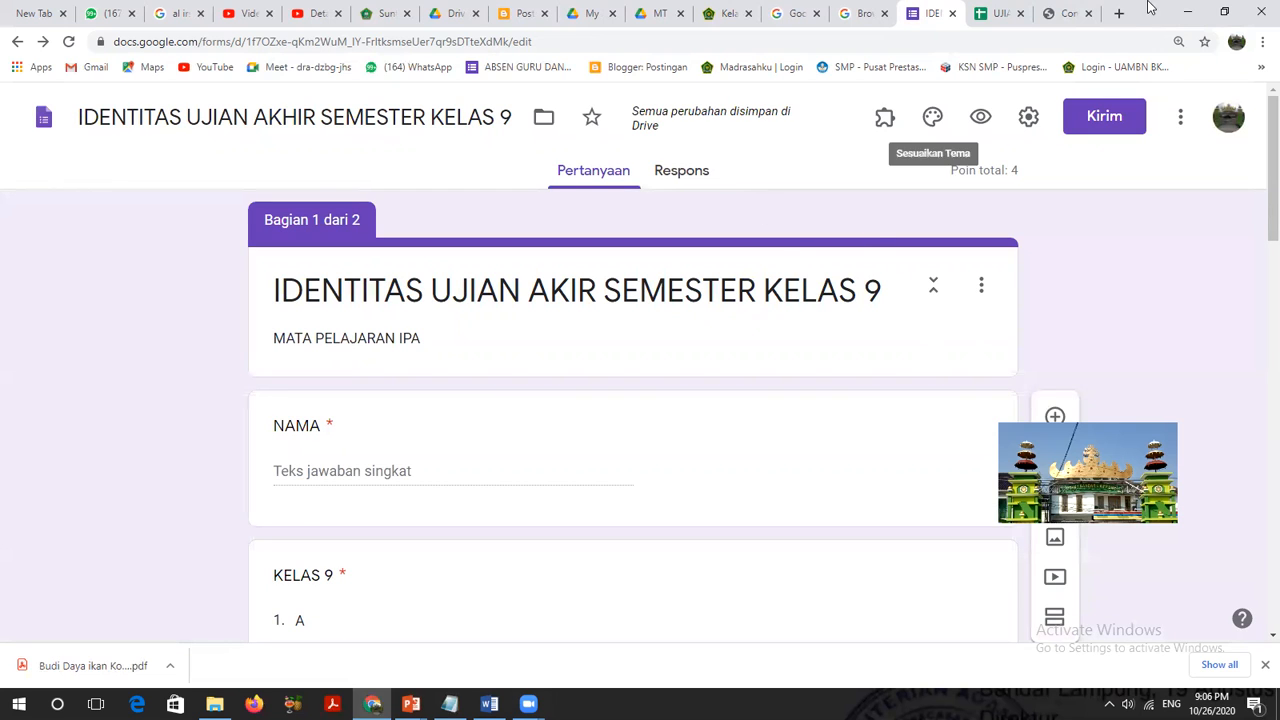
- Switch Google Drive to the default school account that received the form and open its Gmail inbox
{"action": "left_click", "coordinate": [797, 13]}
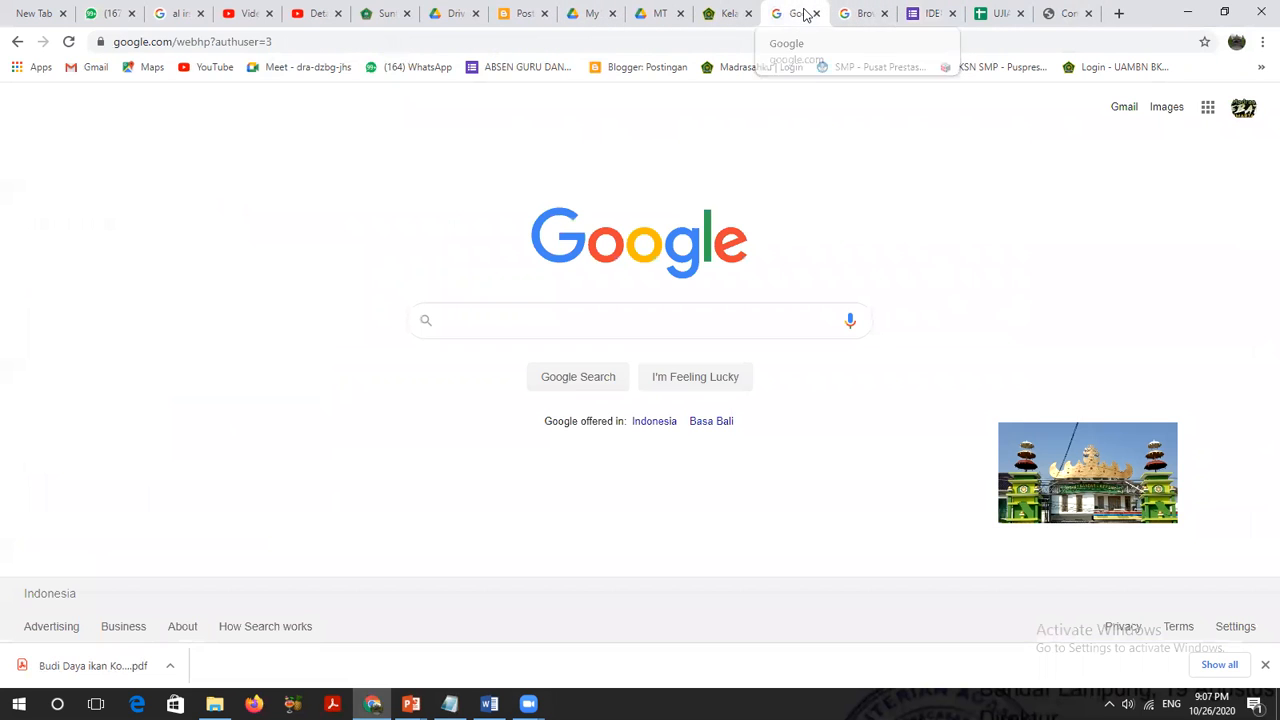
{"action": "left_click", "coordinate": [585, 14]}
{"action": "left_click", "coordinate": [1245, 110]}
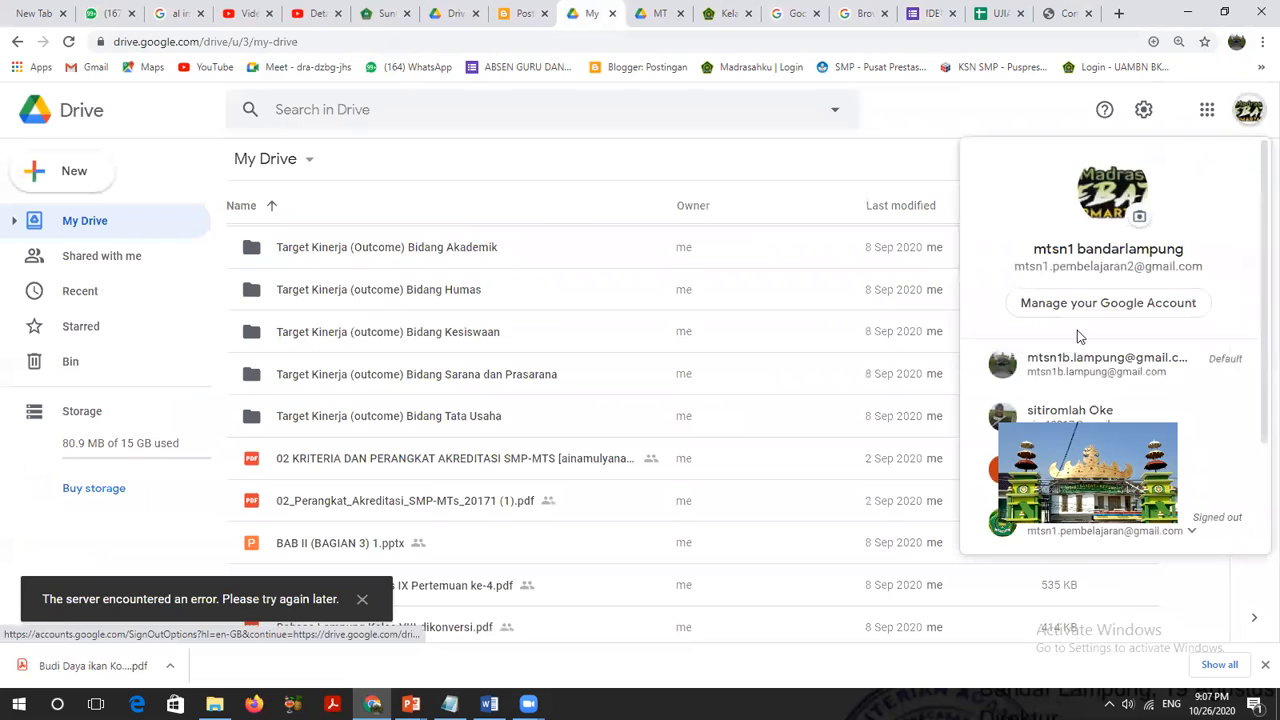
{"action": "left_click", "coordinate": [1068, 378]}
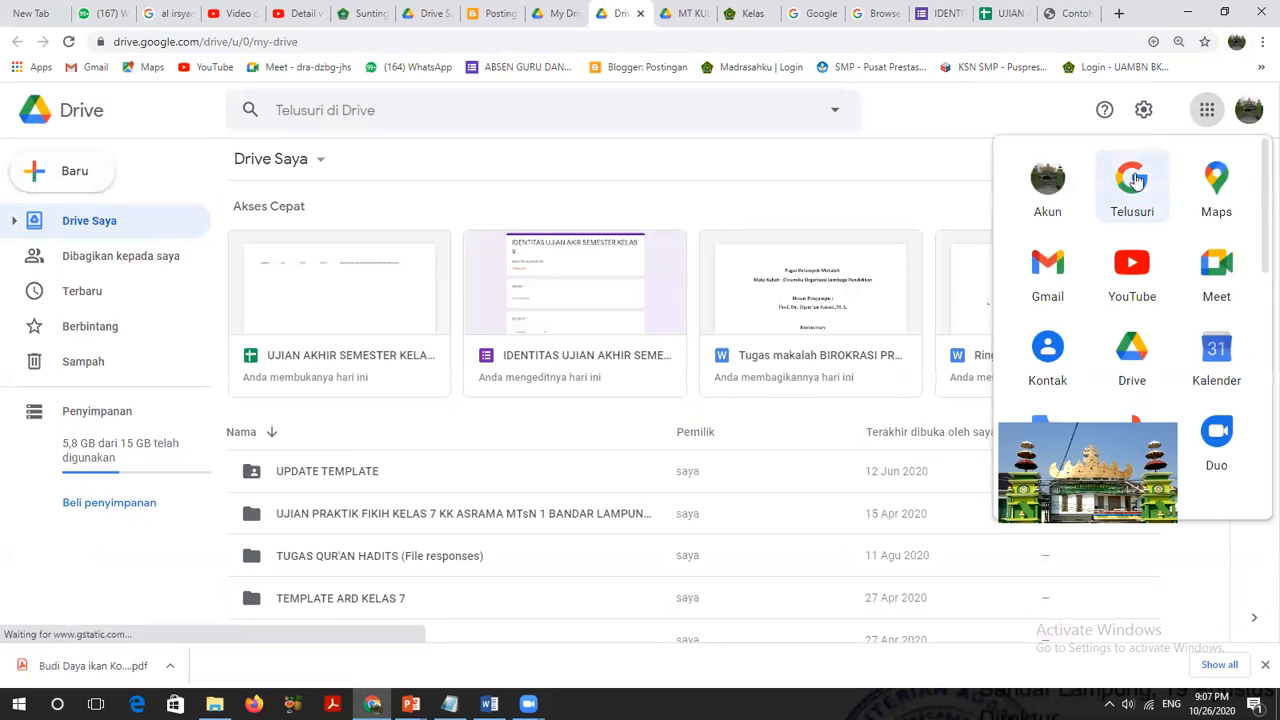
{"action": "left_click", "coordinate": [1056, 290]}
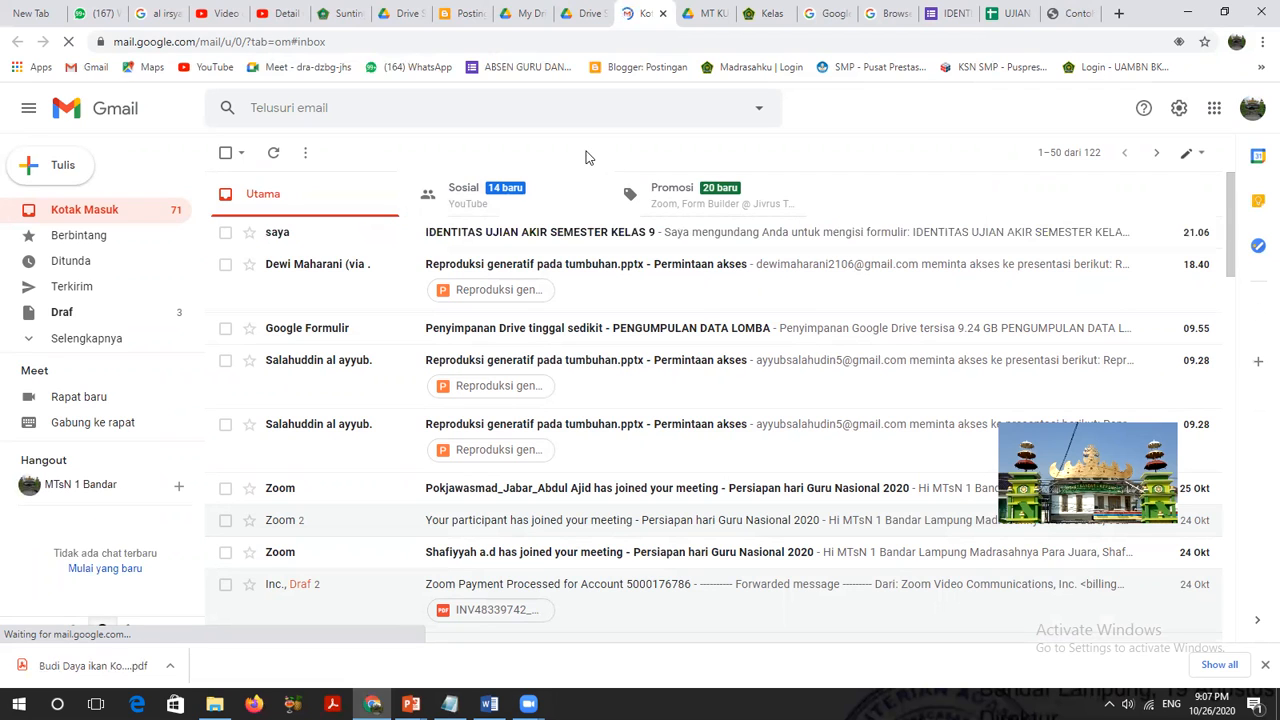
- Open the fillable form from the "IDENTITAS UJIAN AKIR SEMESTER KELAS 9" invitation e-mail and copy its web address
{"action": "left_click", "coordinate": [566, 240]}
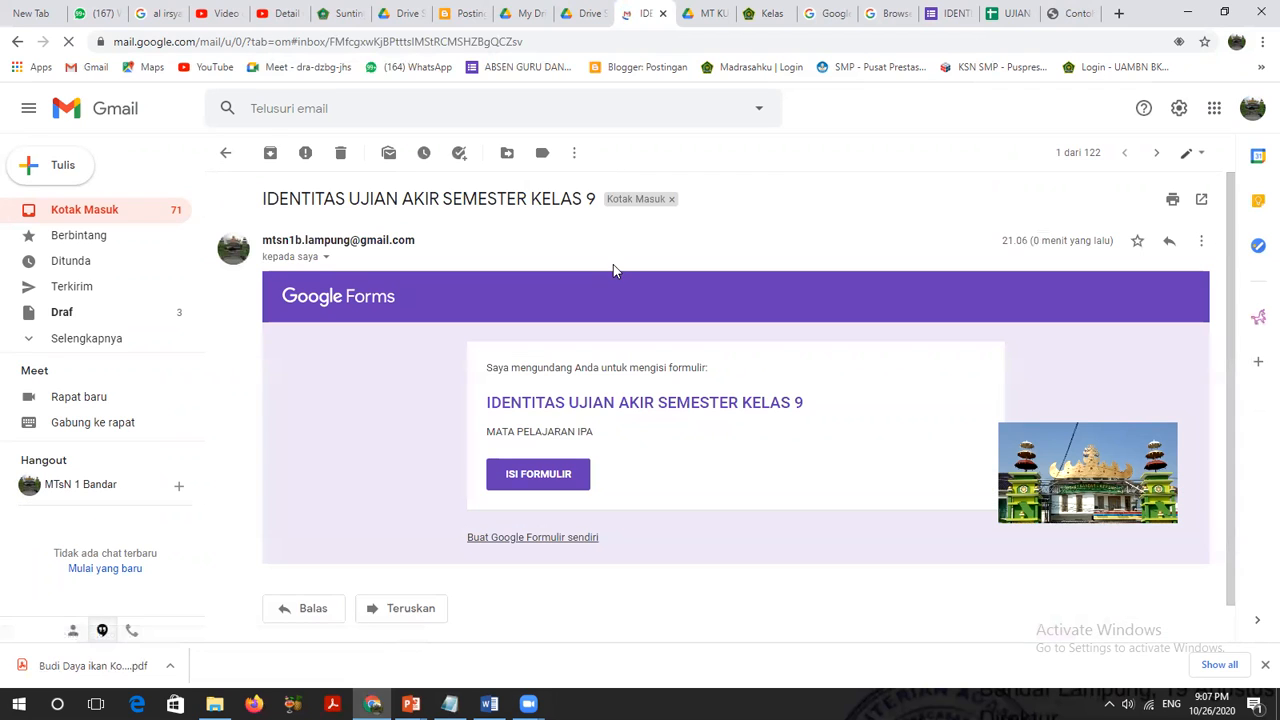
{"action": "left_click", "coordinate": [541, 476]}
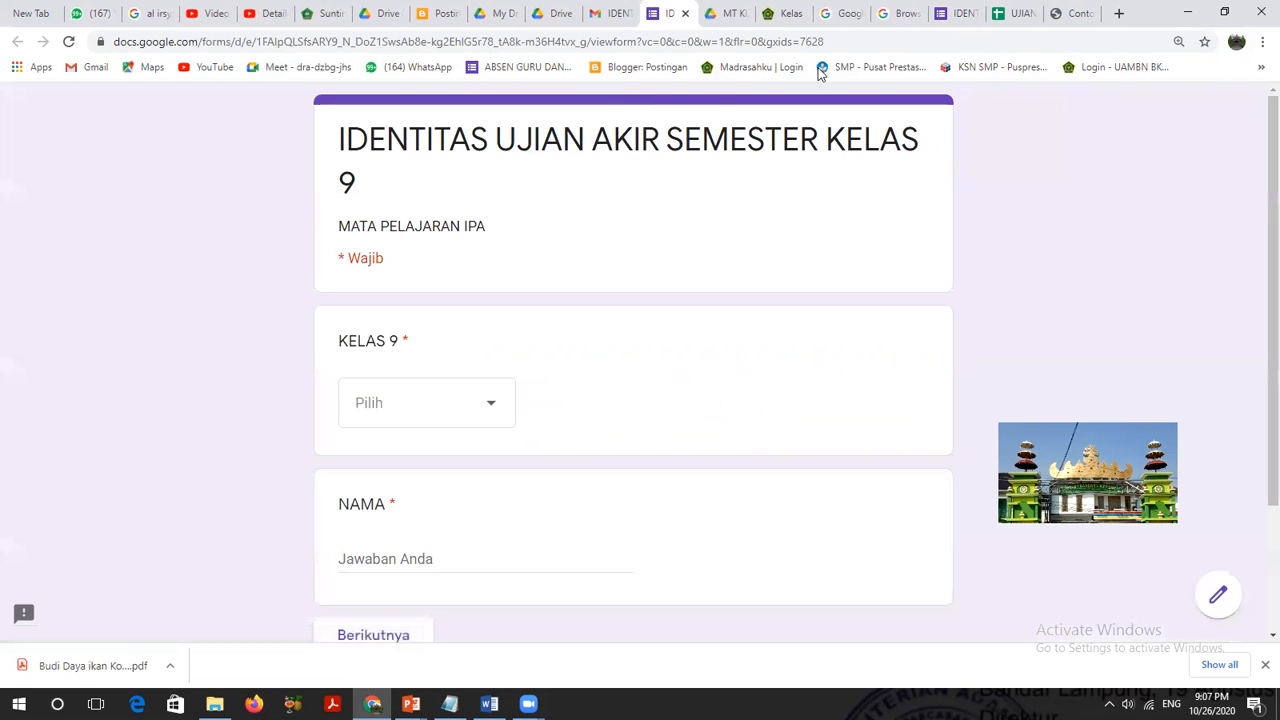
{"action": "left_click", "coordinate": [864, 40]}
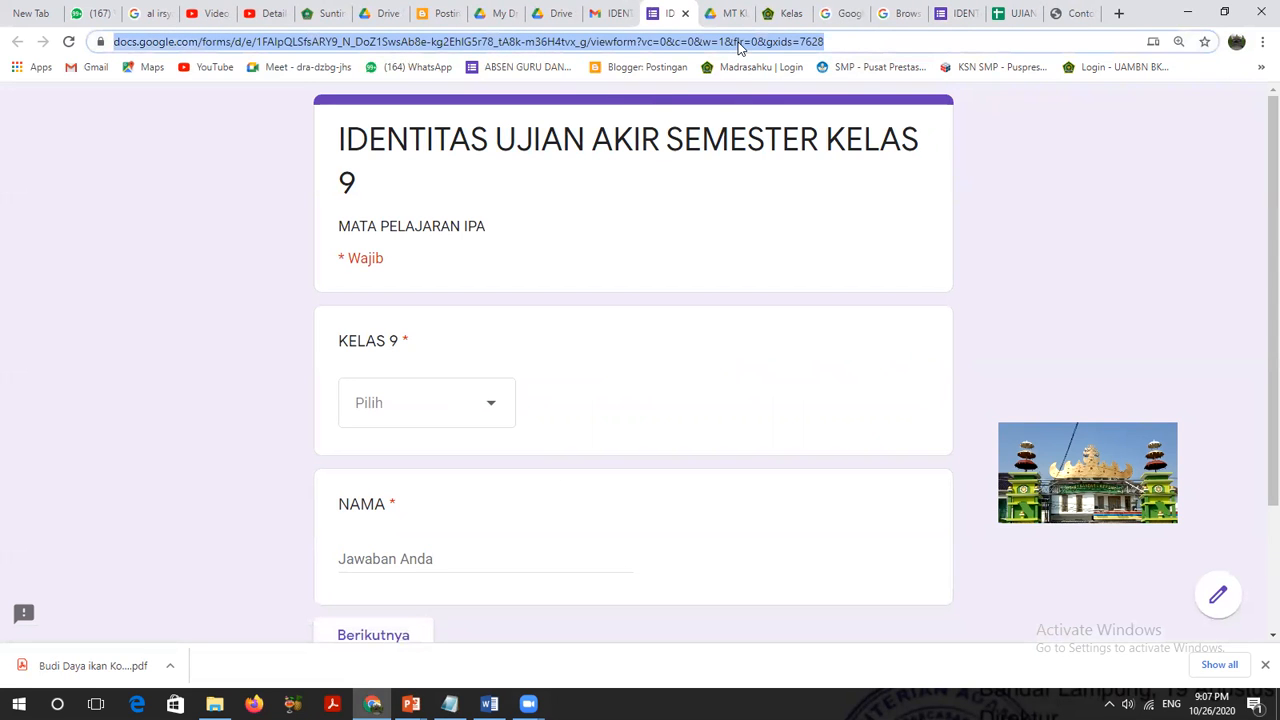
{"action": "right_click", "coordinate": [738, 47]}
{"action": "left_click", "coordinate": [780, 128]}
- Switch to WhatsApp Web, clear the chat search and send the copied form link to a pinned contact
{"action": "left_click", "coordinate": [95, 13]}
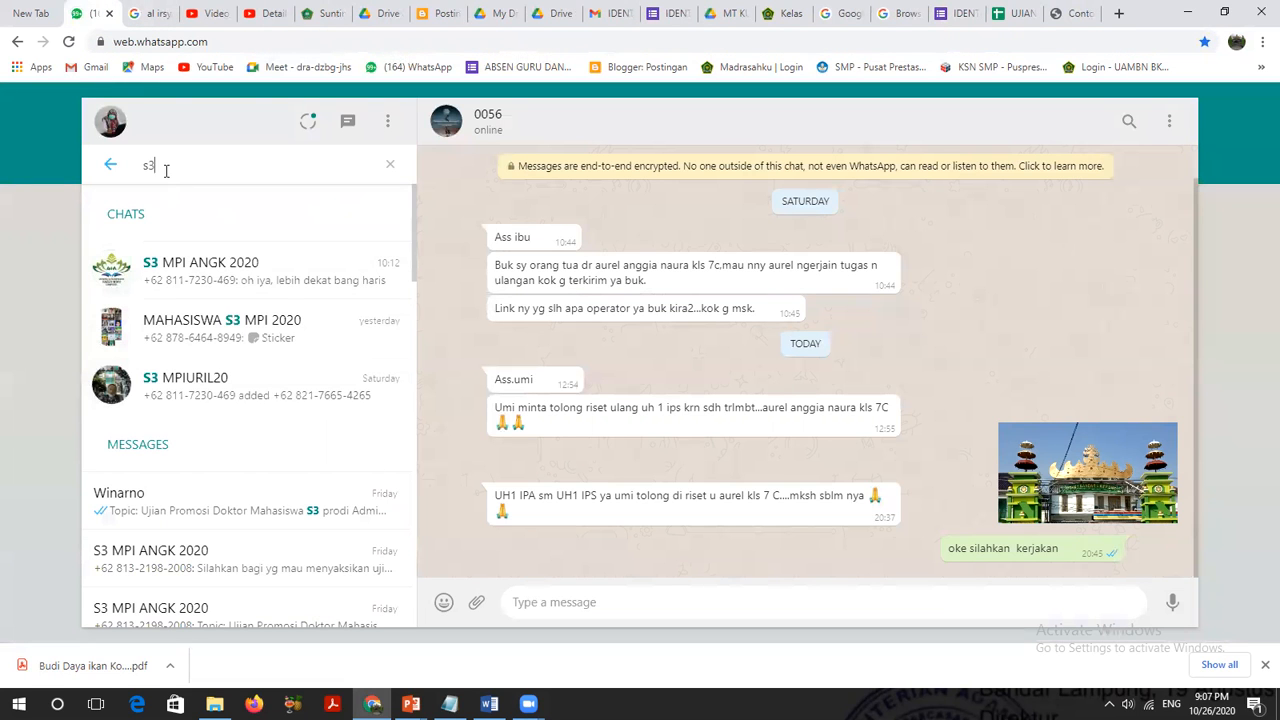
{"action": "key", "text": "ctrl+a"}
{"action": "key", "text": "BackSpace"}
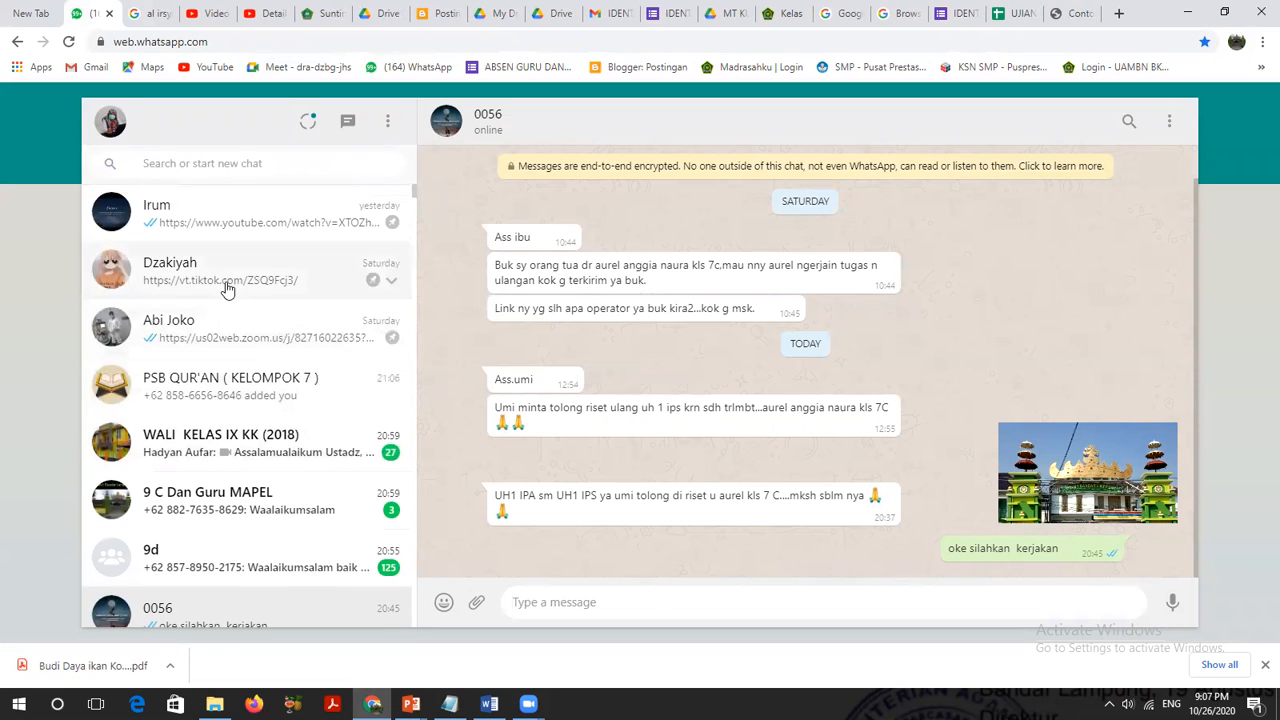
{"action": "left_click", "coordinate": [218, 332]}
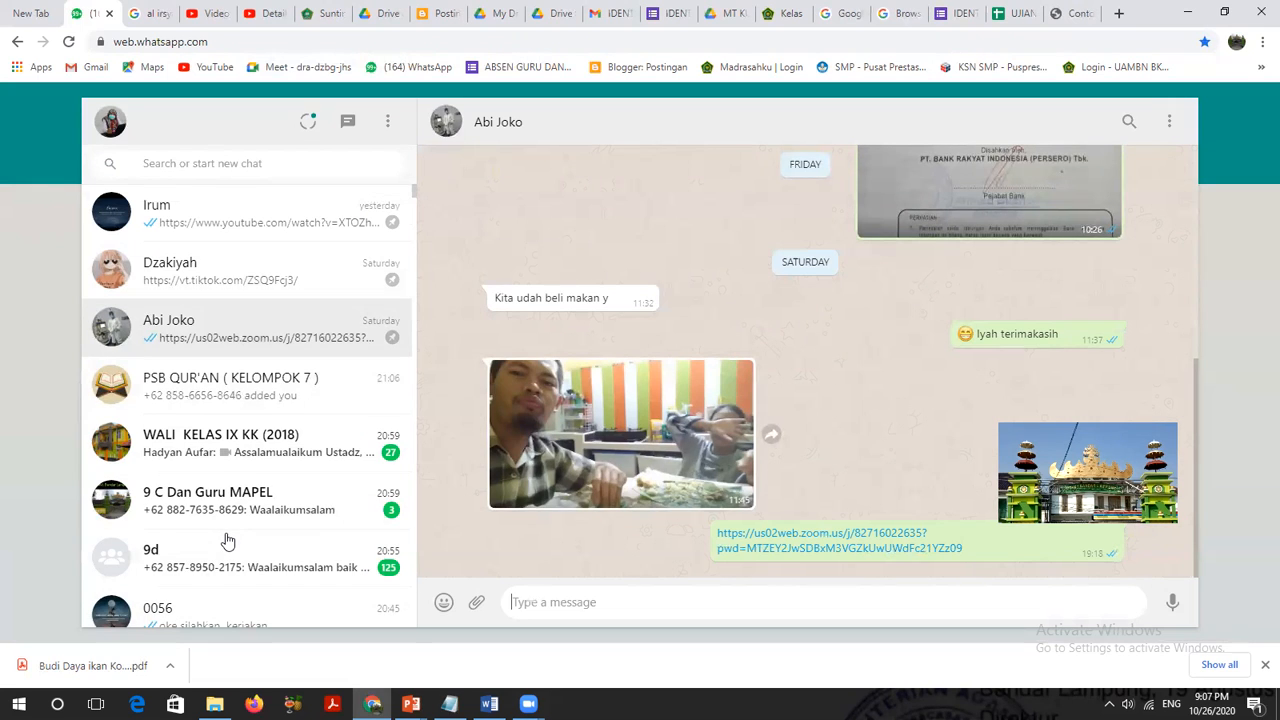
{"action": "key", "text": "ctrl+v"}
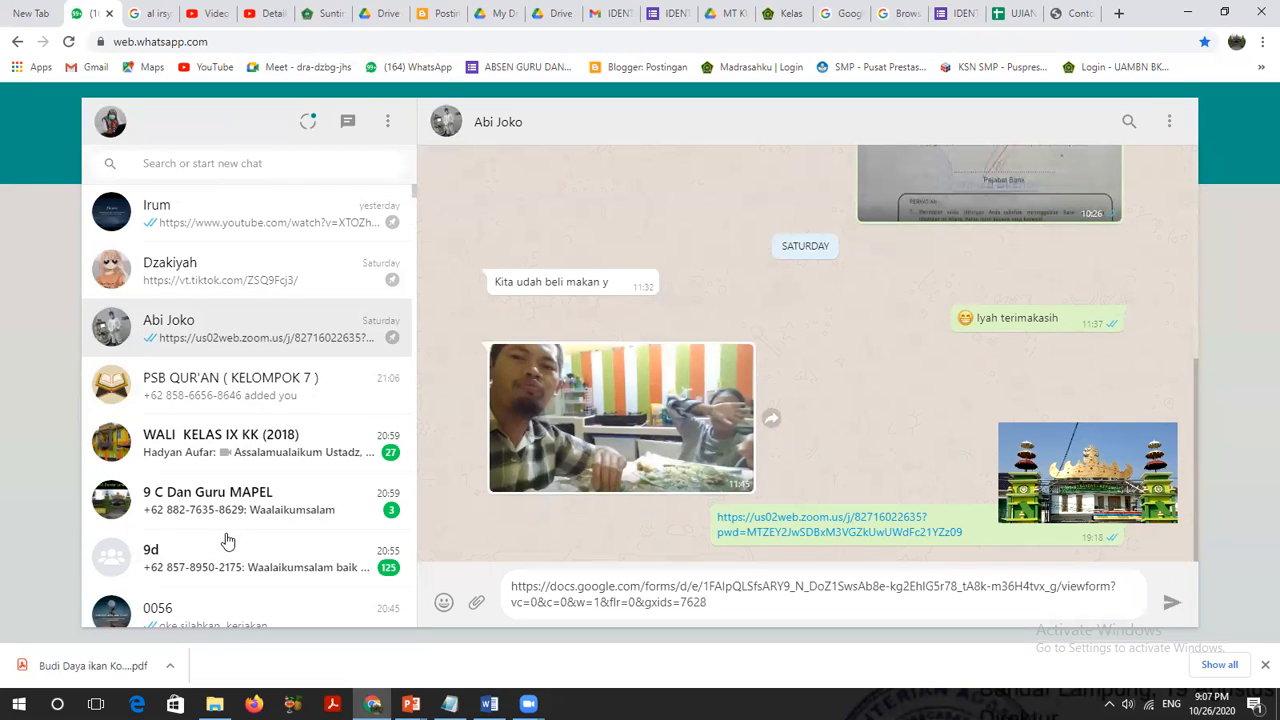
{"action": "key", "text": "Return"}
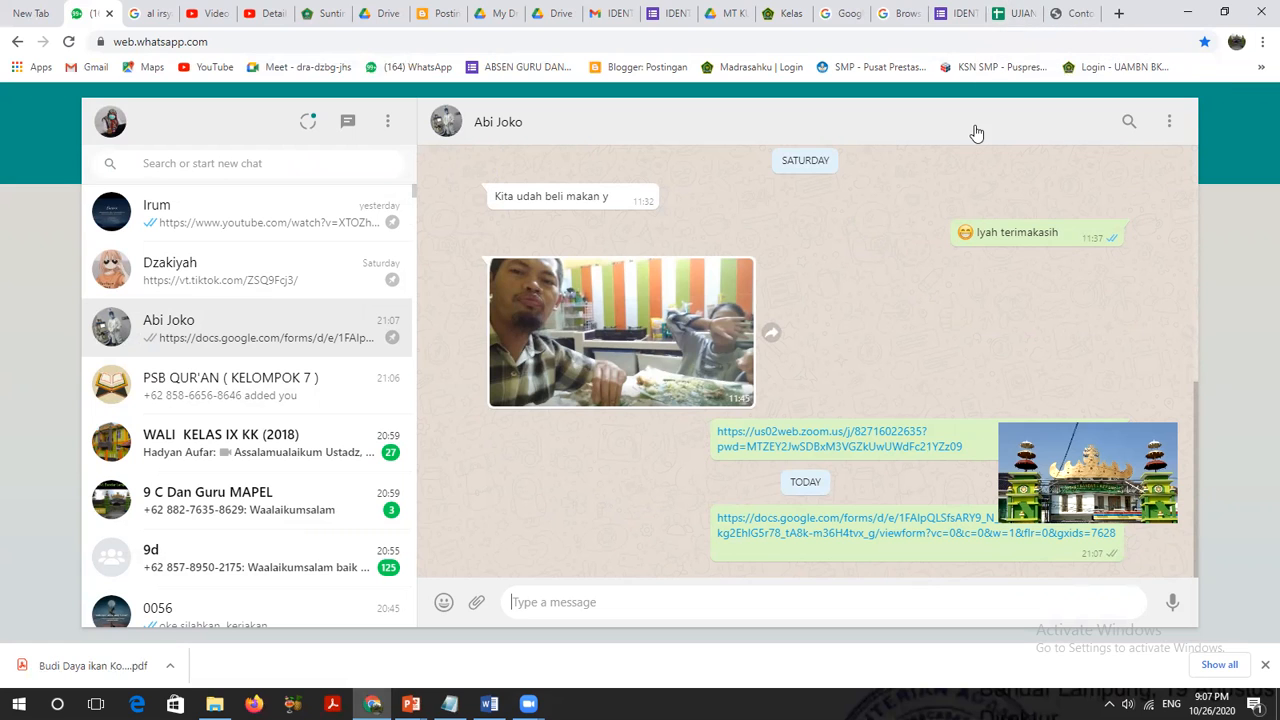
- Switch from WhatsApp Web to the open Google products page
{"action": "left_click", "coordinate": [904, 14]}
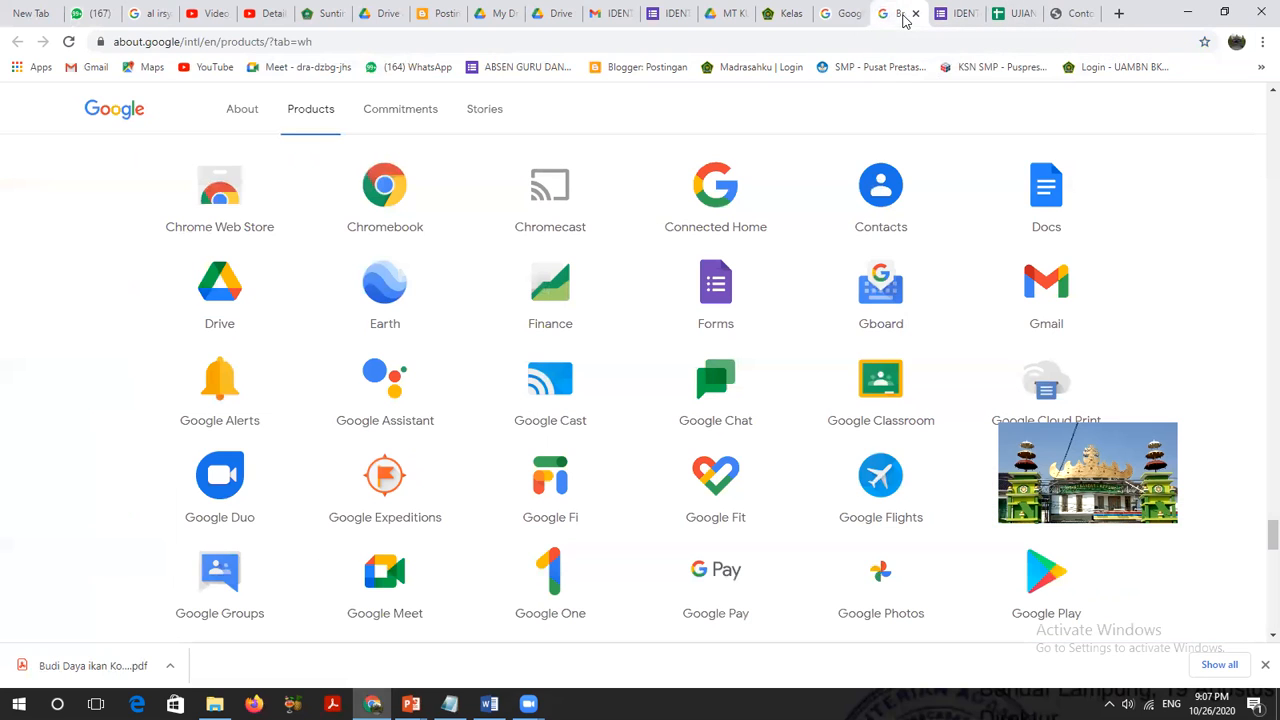